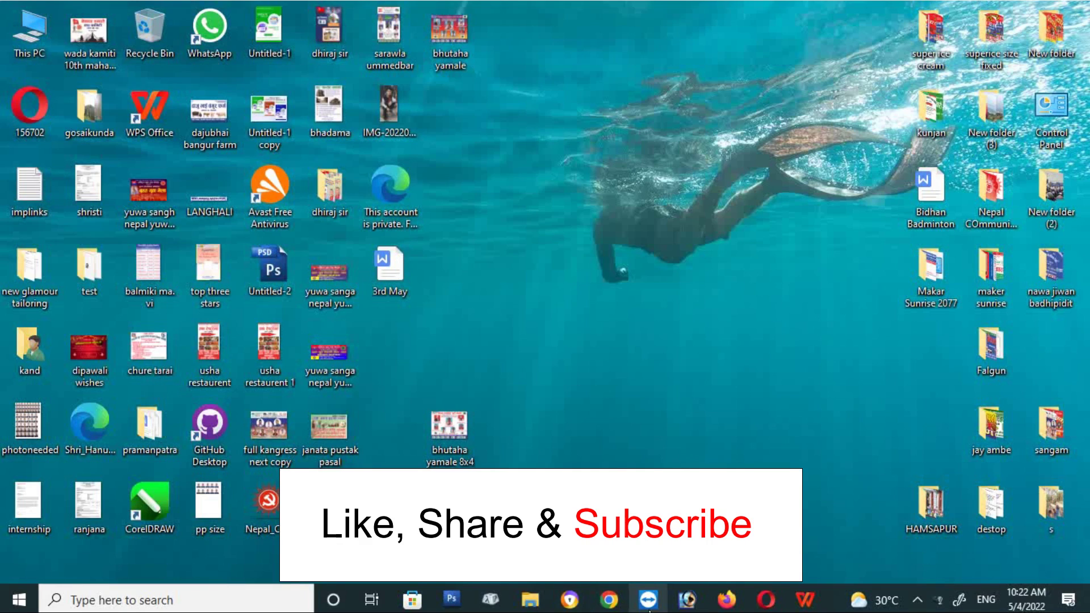
Create a new blank A4 document from the International Paper preset
click(454, 603)
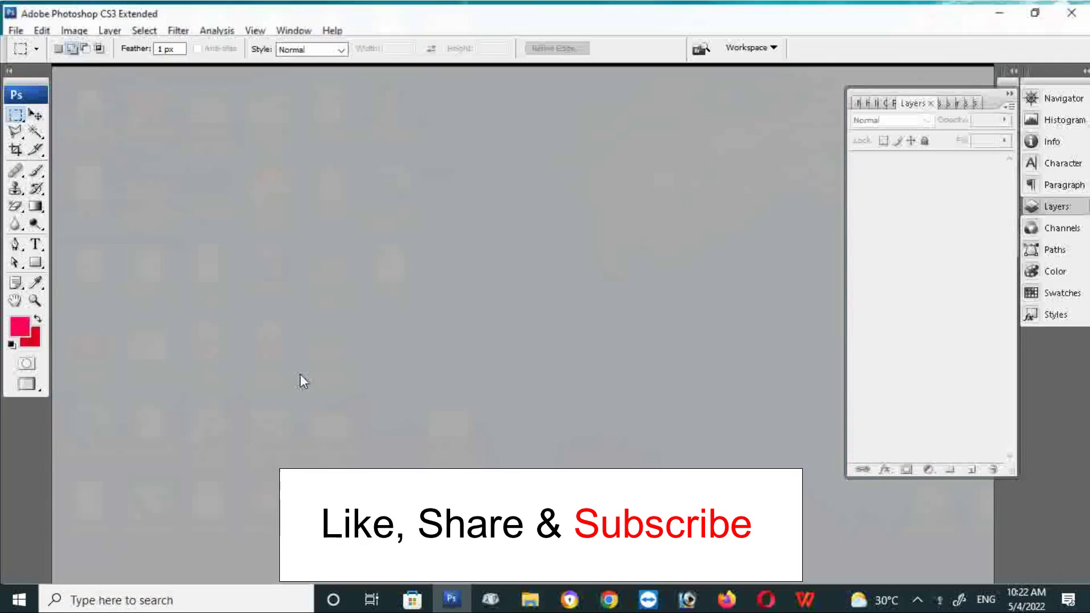
click(12, 27)
click(26, 41)
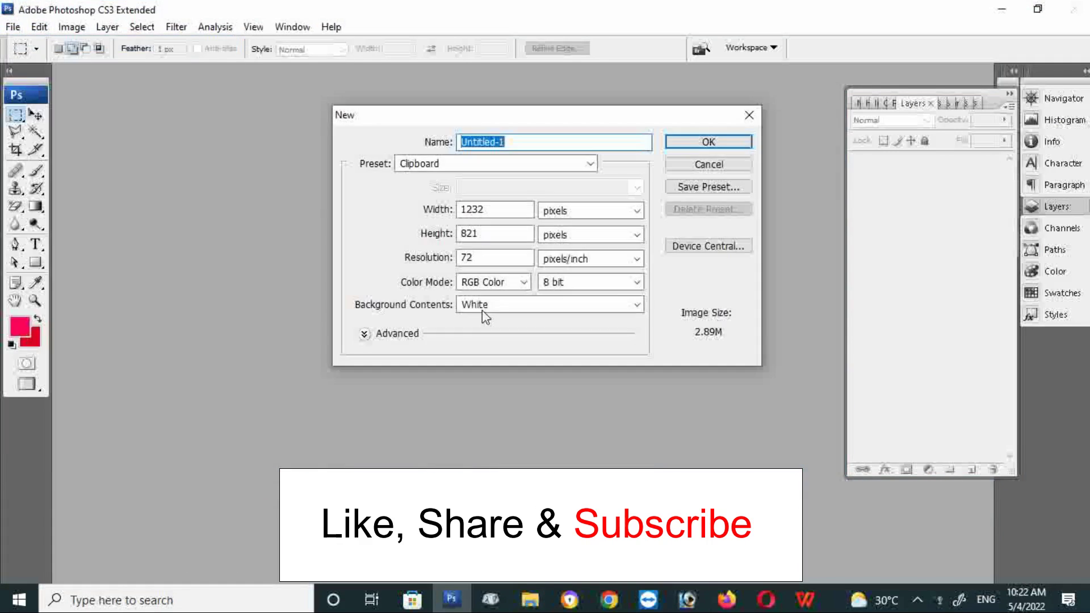
click(561, 163)
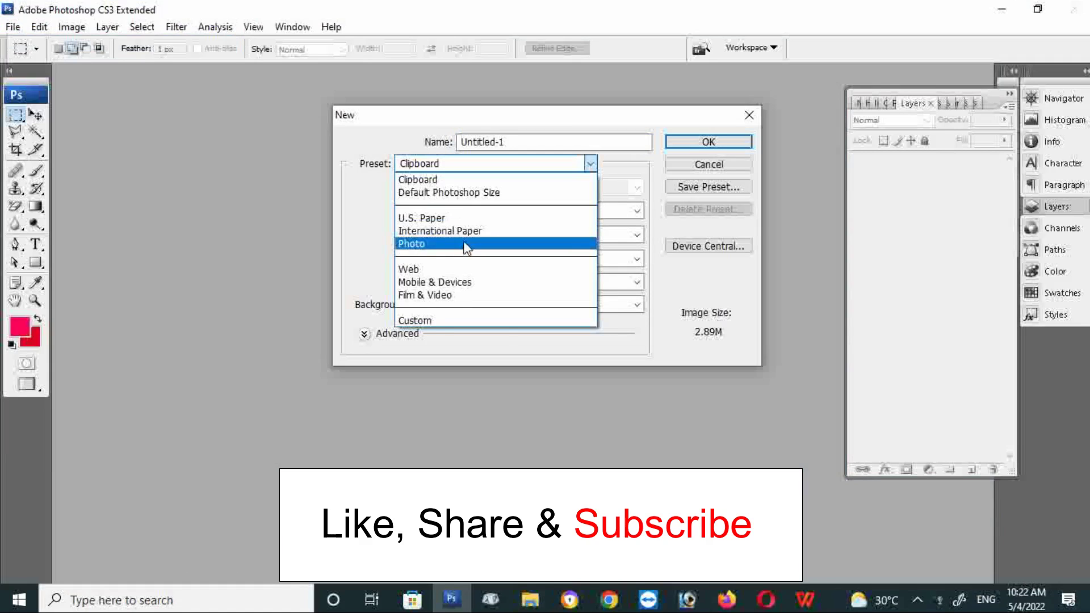
click(463, 232)
click(536, 188)
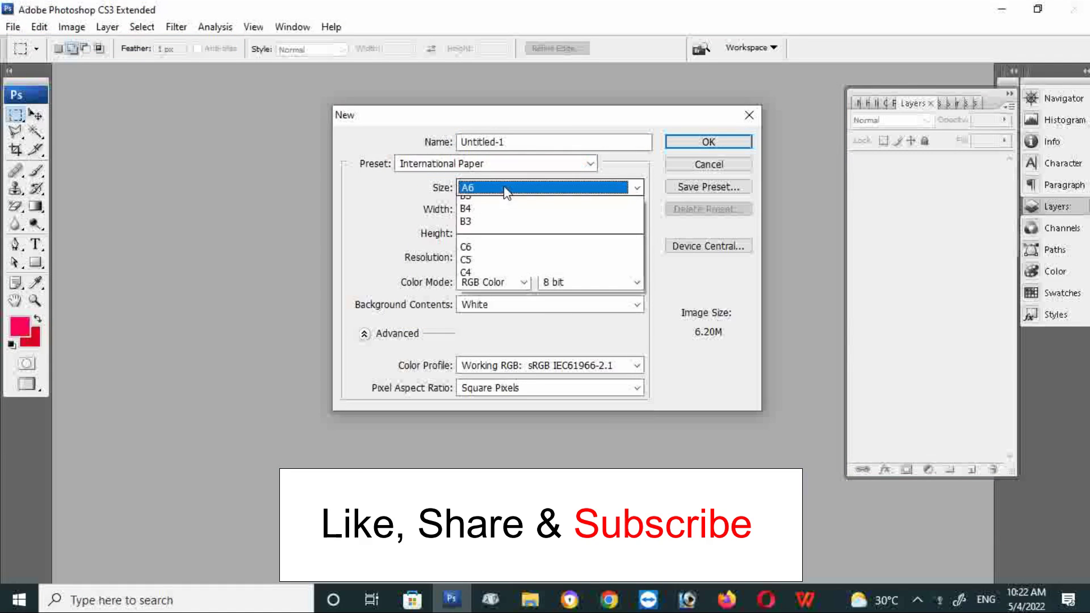
click(481, 228)
click(482, 187)
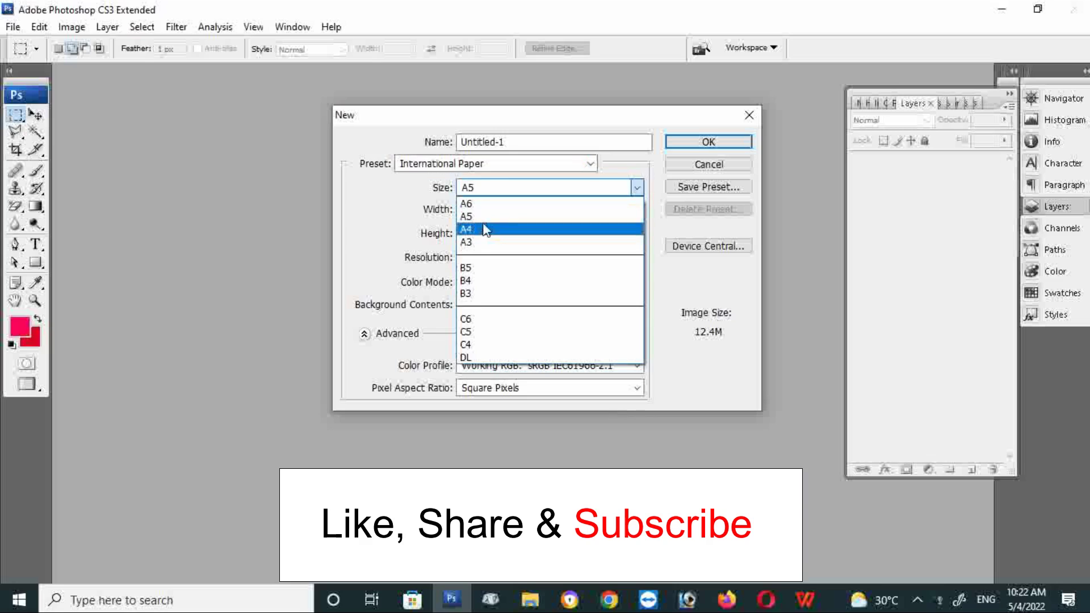
click(486, 228)
click(682, 141)
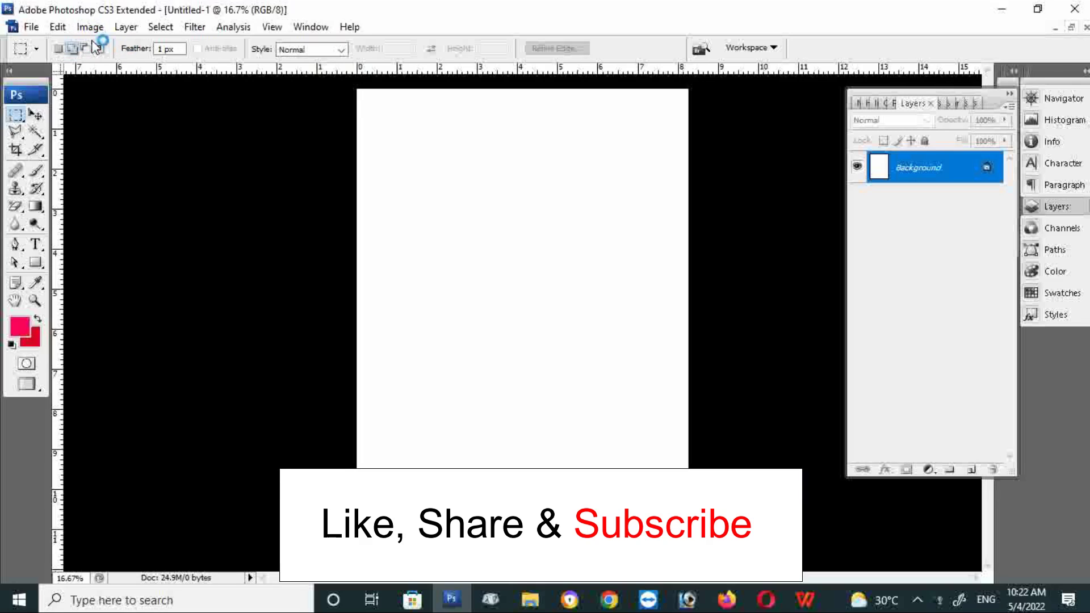
Rotate the canvas 90° clockwise to landscape and paste in the two-girls photo
click(90, 27)
mouse_move(118, 189)
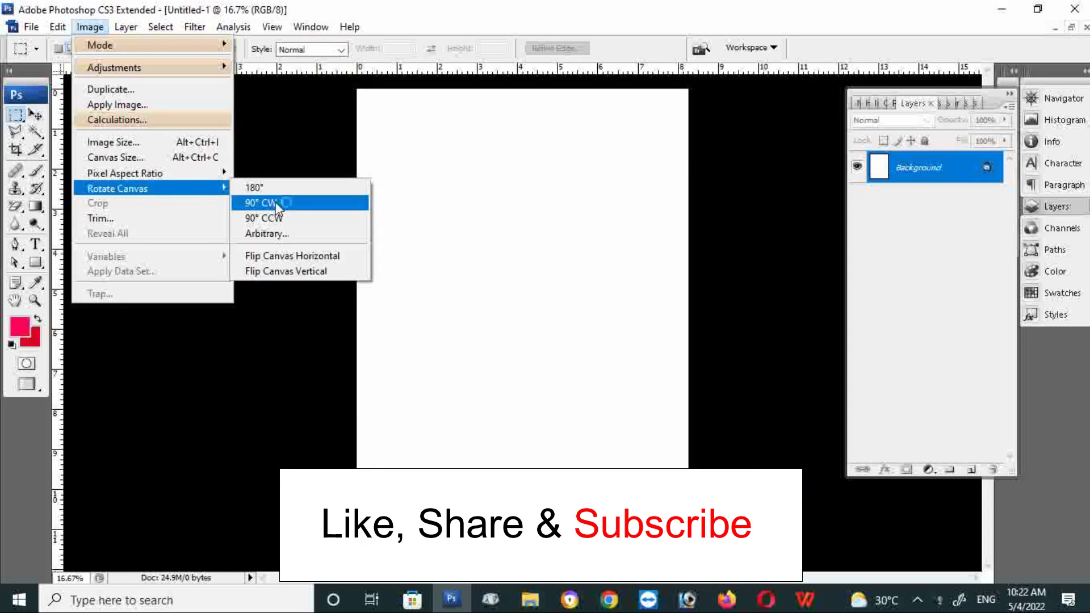
click(284, 203)
key(ctrl+v)
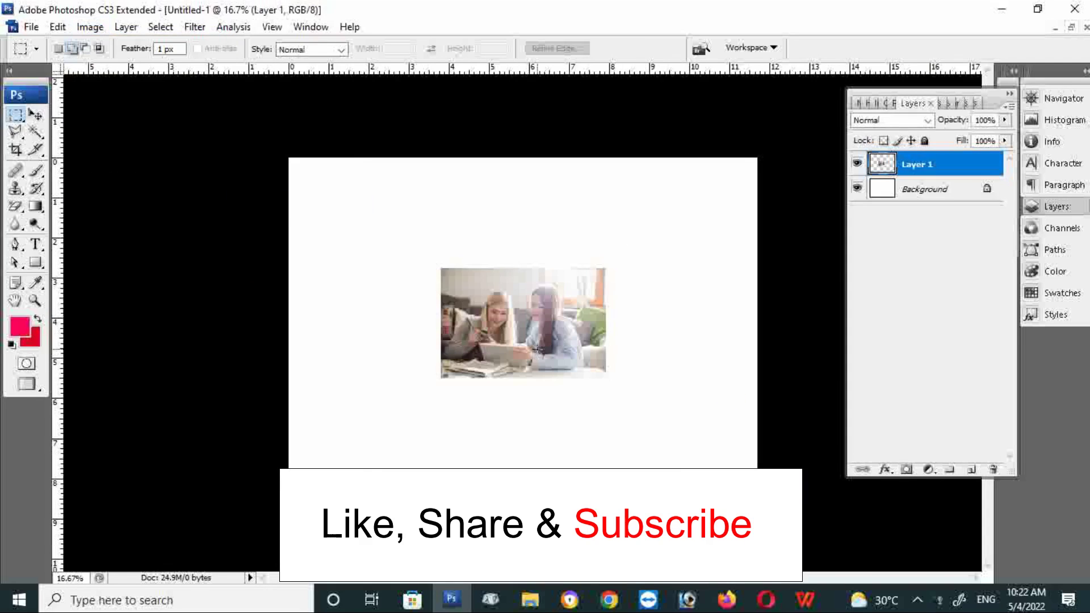
Move and scale the photo up so it covers most of the canvas
click(35, 114)
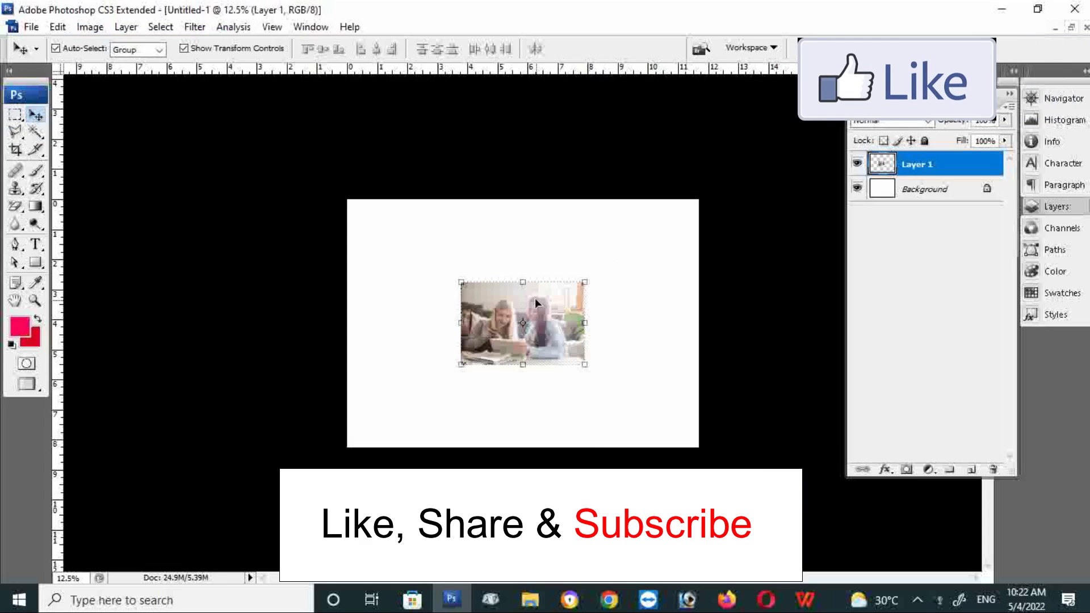
drag(544, 318, 429, 242)
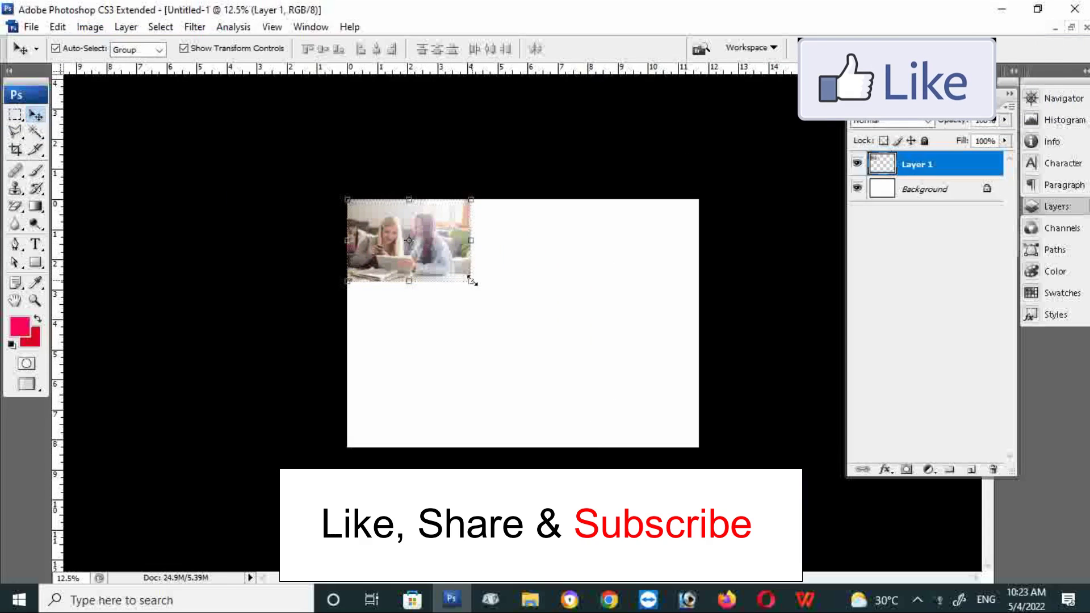
drag(471, 280, 753, 372)
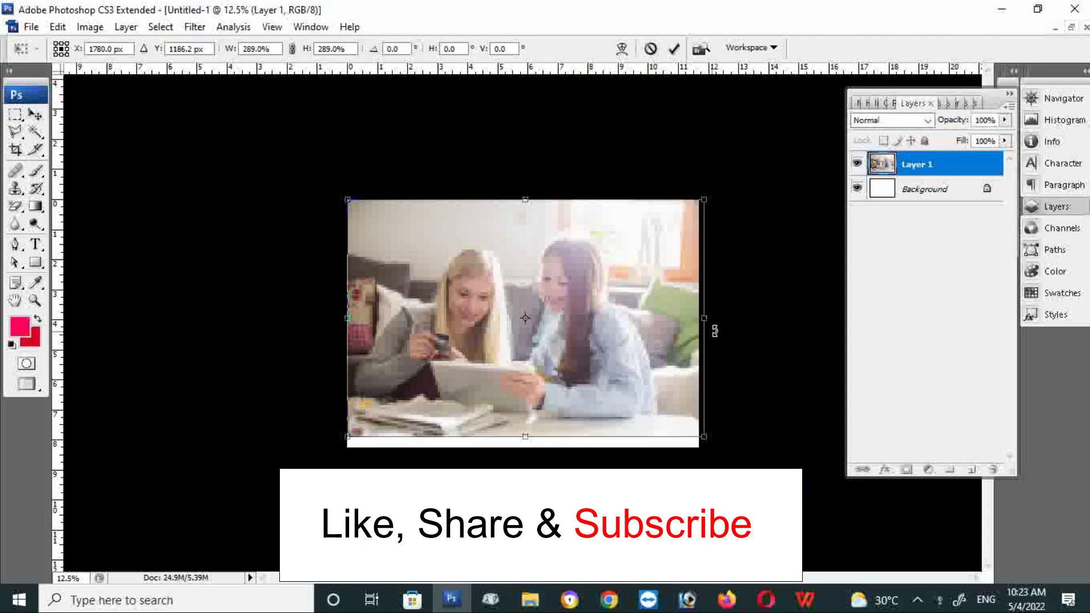
key(Return)
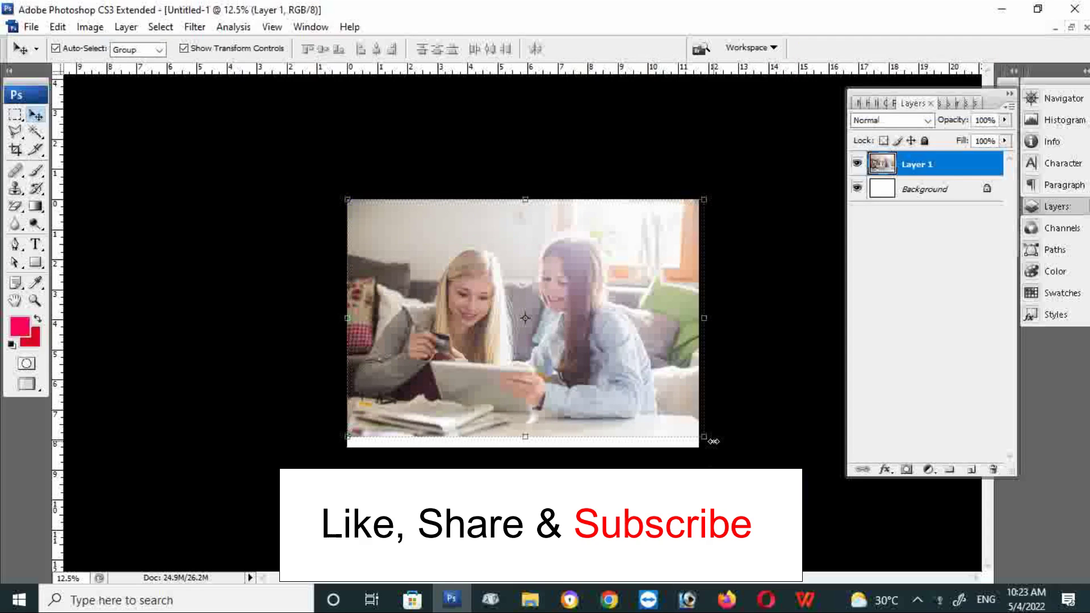
drag(706, 436, 733, 455)
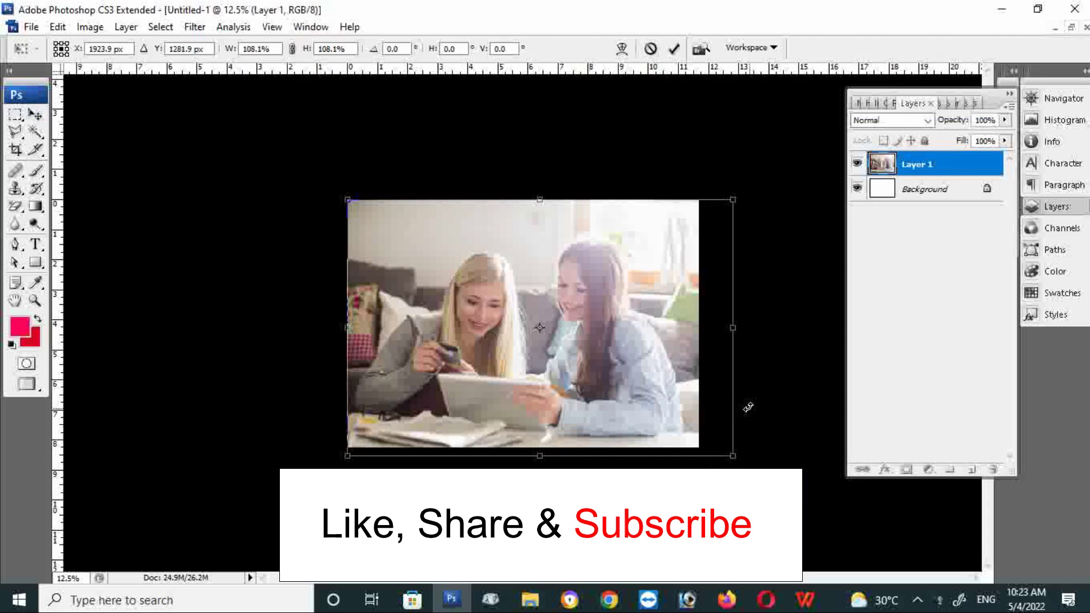
key(Return)
drag(500, 323, 549, 334)
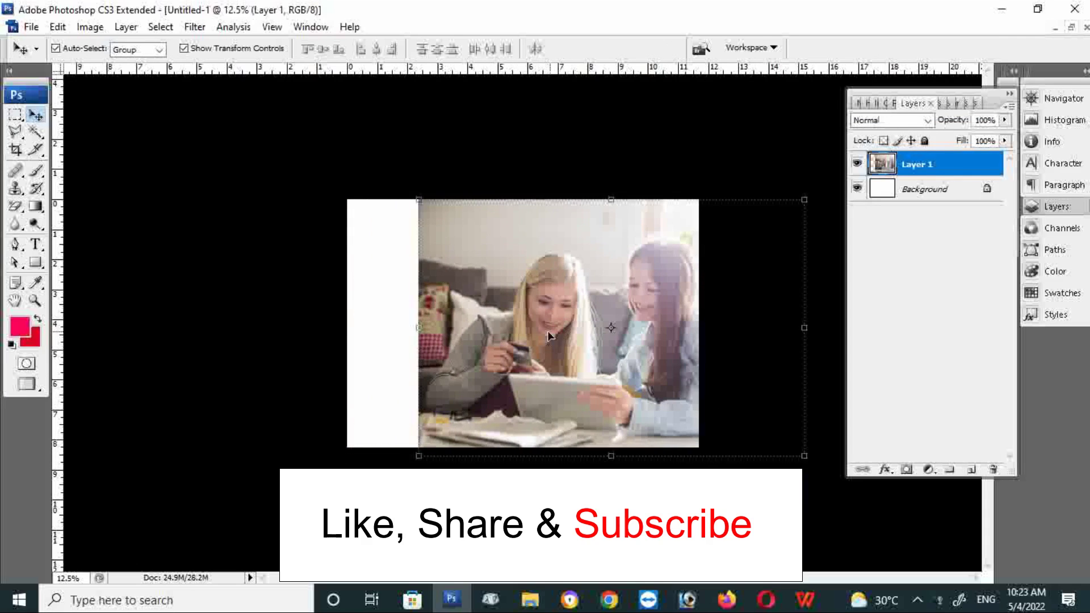
Add a new empty layer above the photo layer Layer 1
click(926, 191)
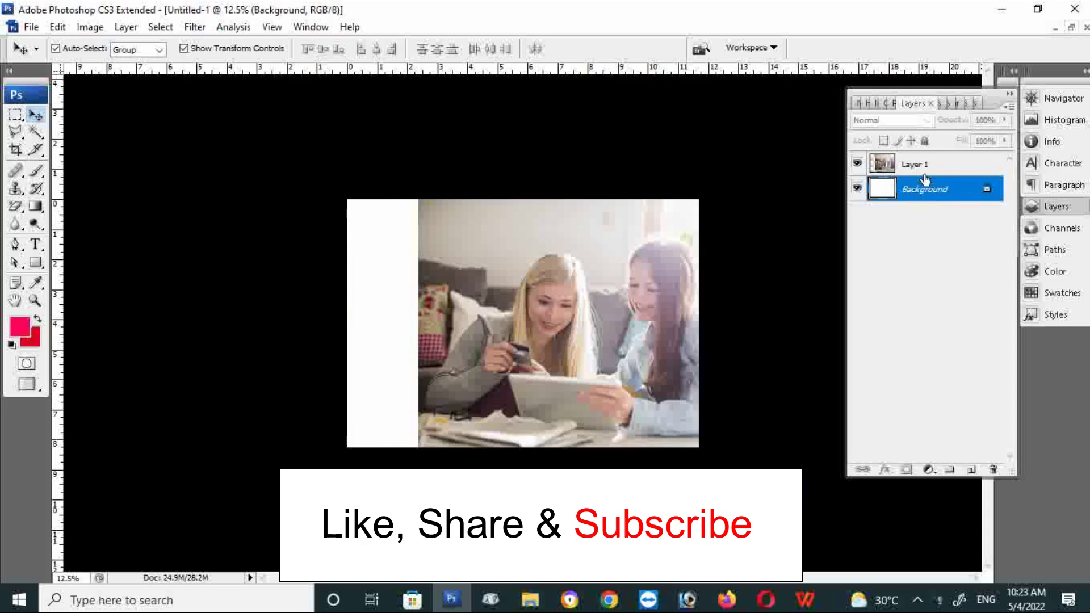
click(925, 164)
click(972, 470)
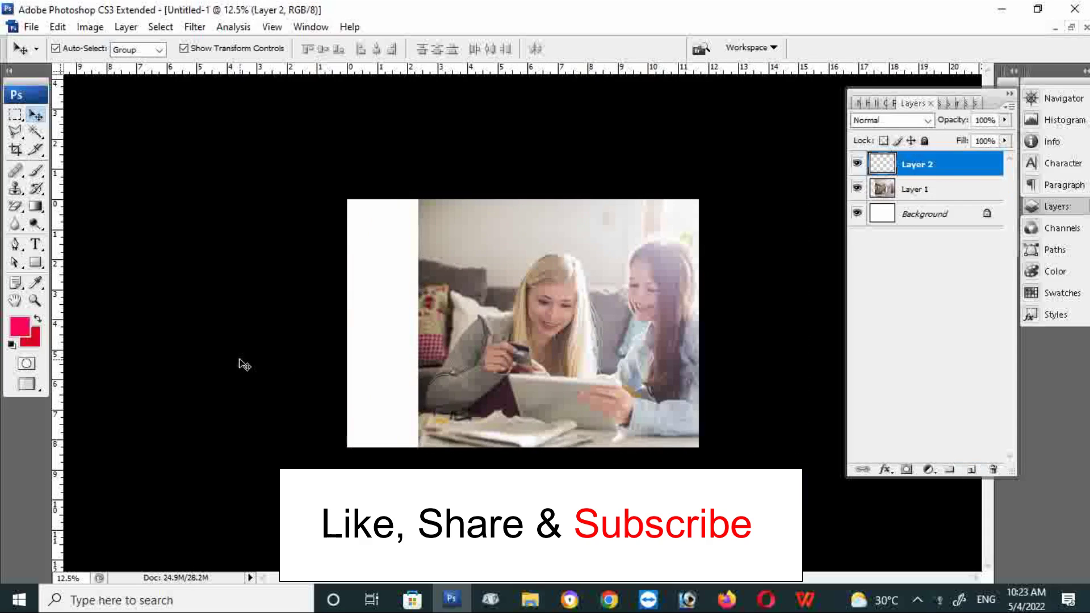
Fill Layer 2 with a bright blue foreground colour and add a layer mask
click(27, 335)
click(802, 311)
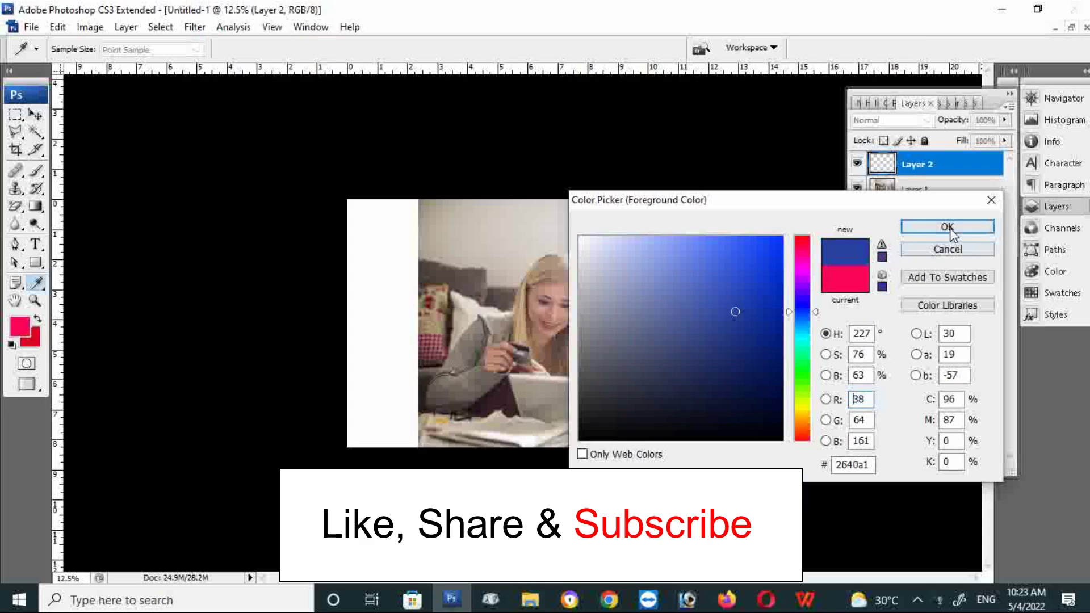
click(883, 257)
click(945, 226)
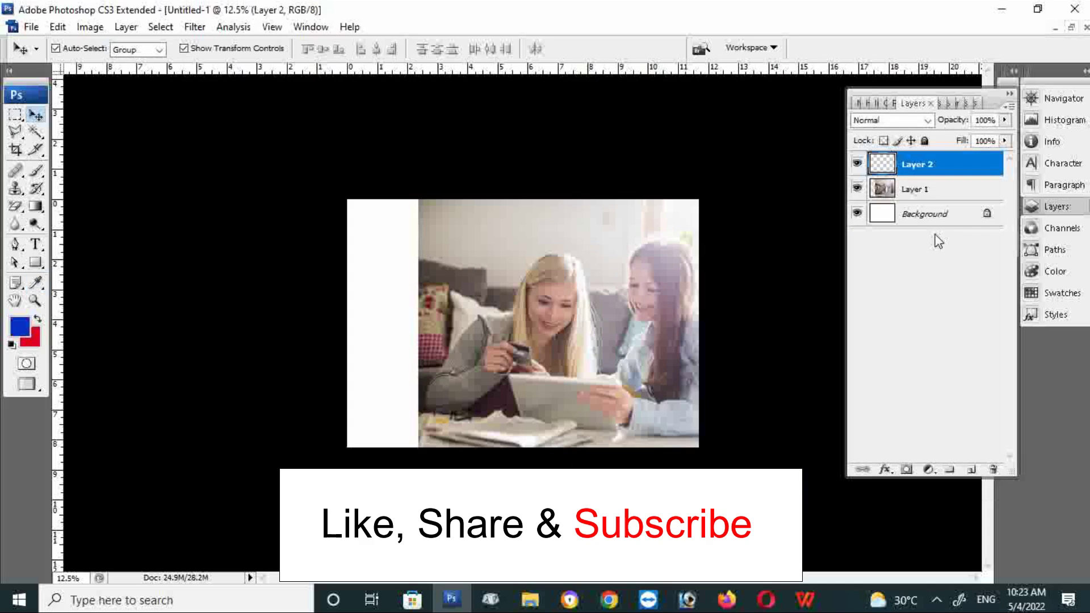
key(alt+BackSpace)
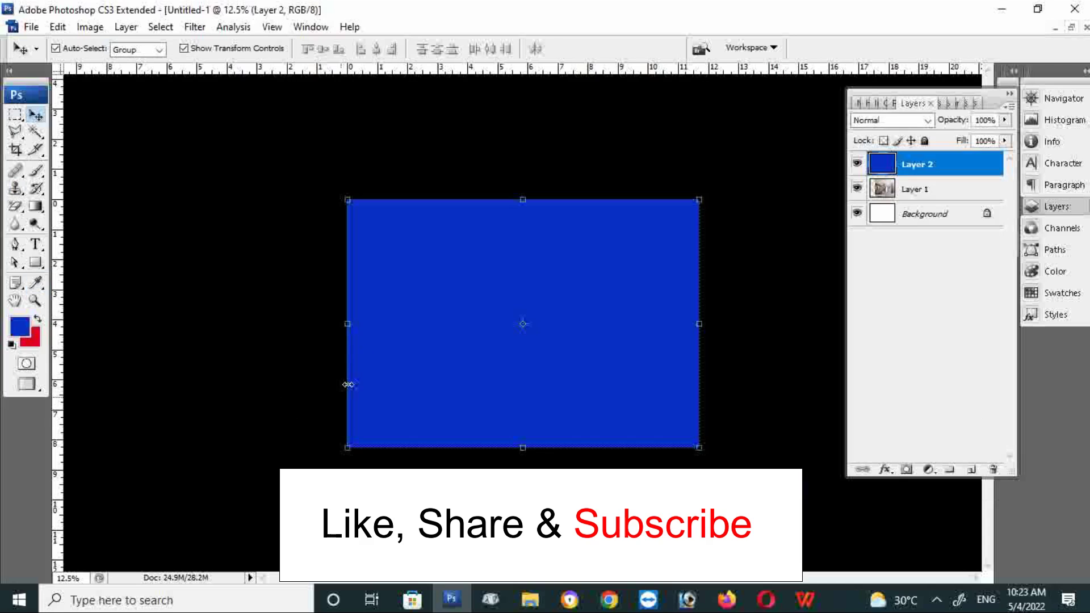
click(906, 470)
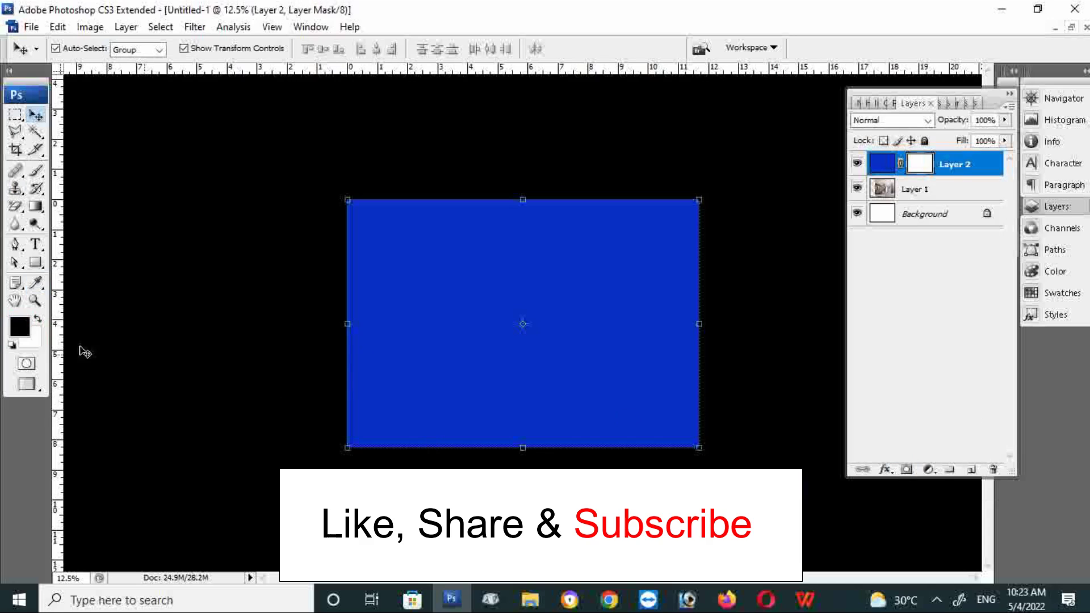
Select the standard Brush tool and reset the brush presets to the default set
click(36, 170)
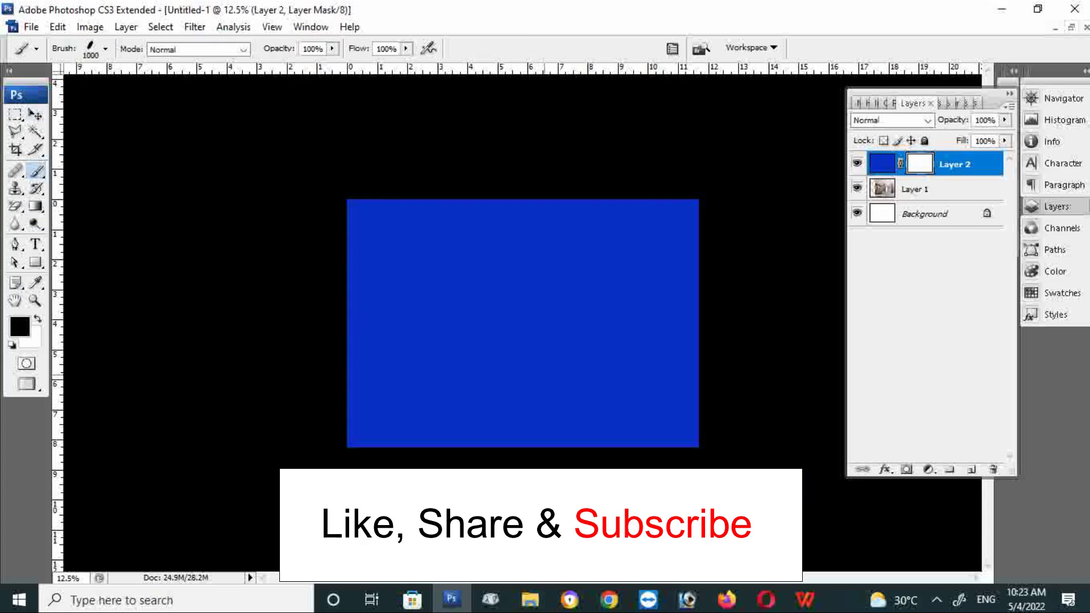
right_click(43, 174)
click(102, 169)
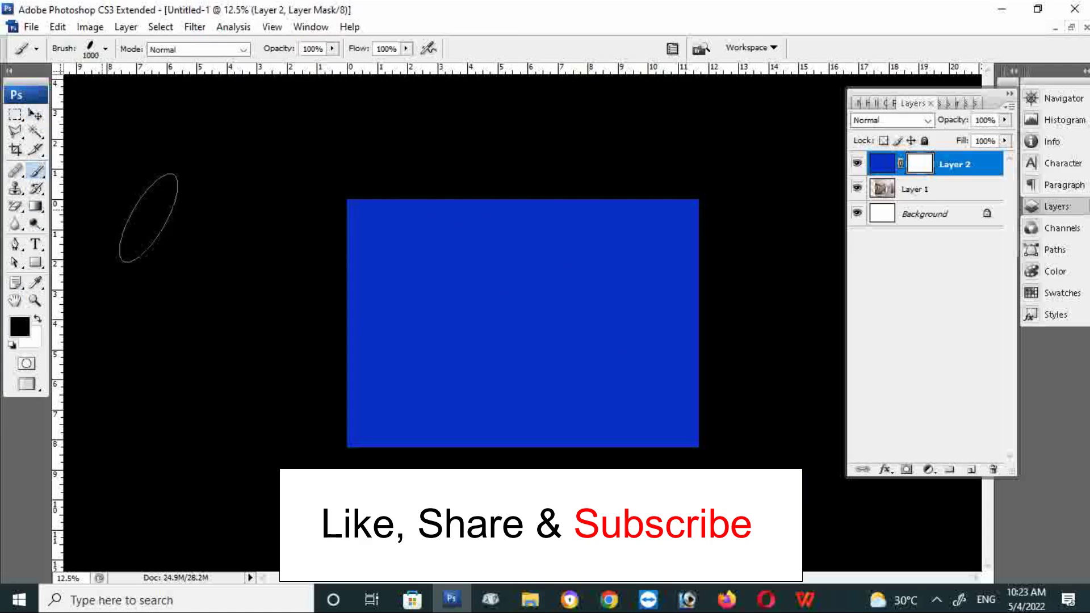
click(105, 49)
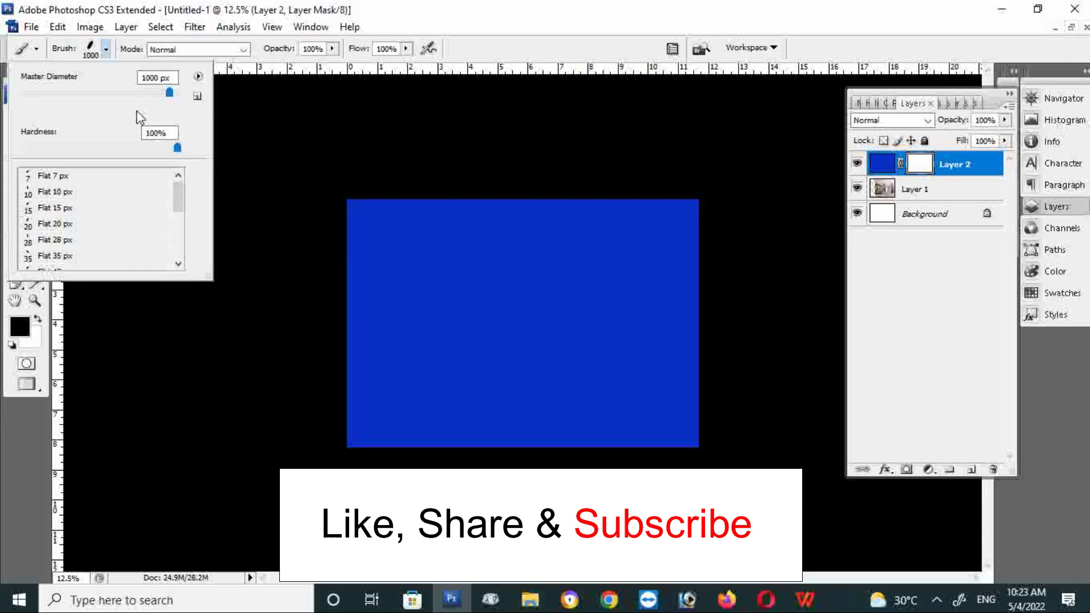
click(199, 78)
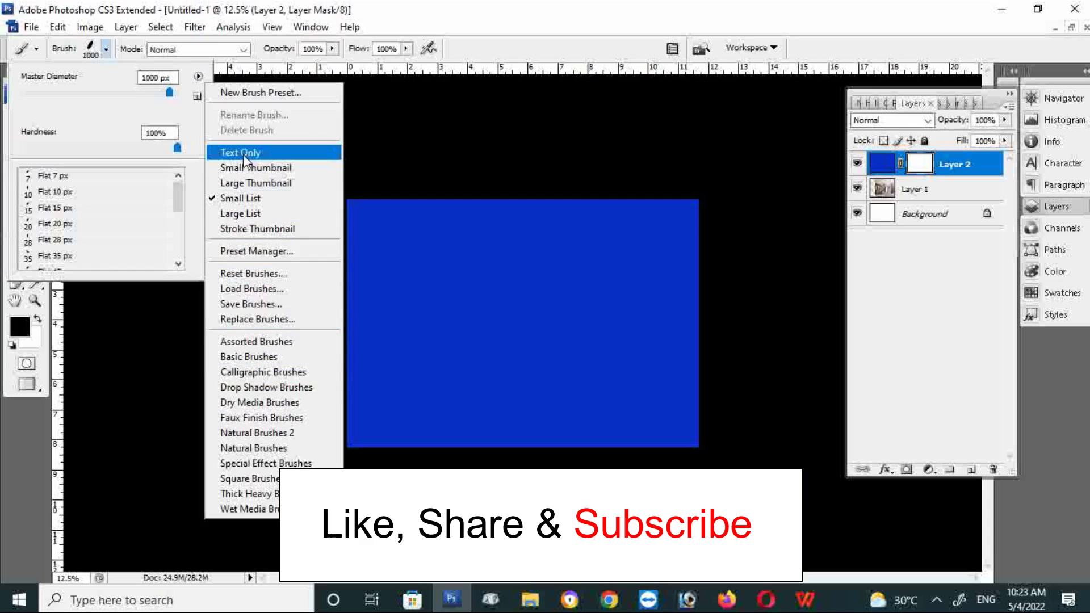
click(250, 274)
click(479, 237)
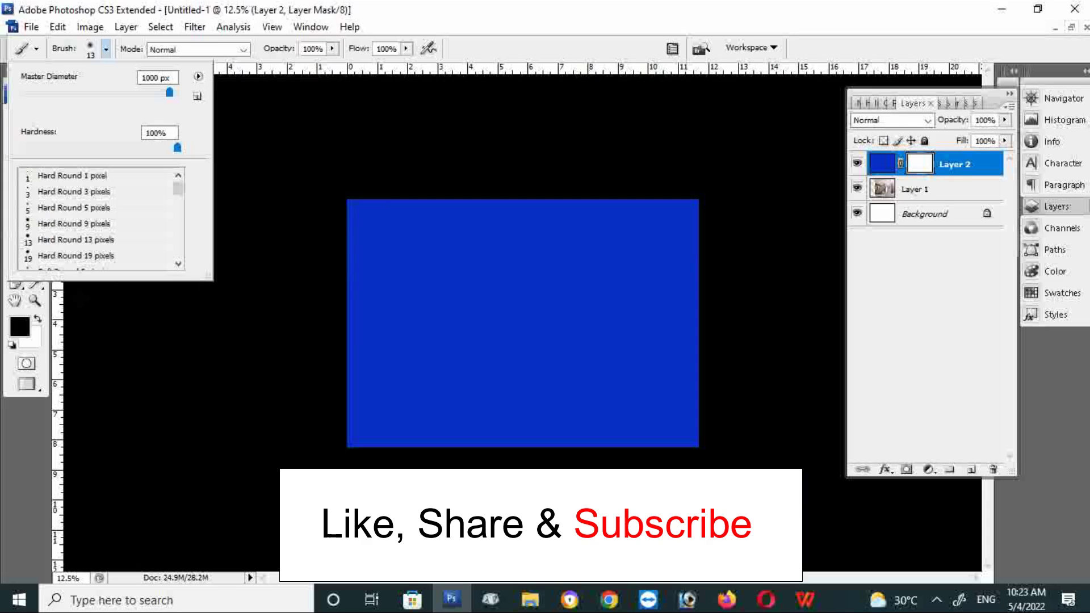
Pick the Hard Round 13 px brush, enlarge it greatly, and undo a trial mask stroke
click(74, 245)
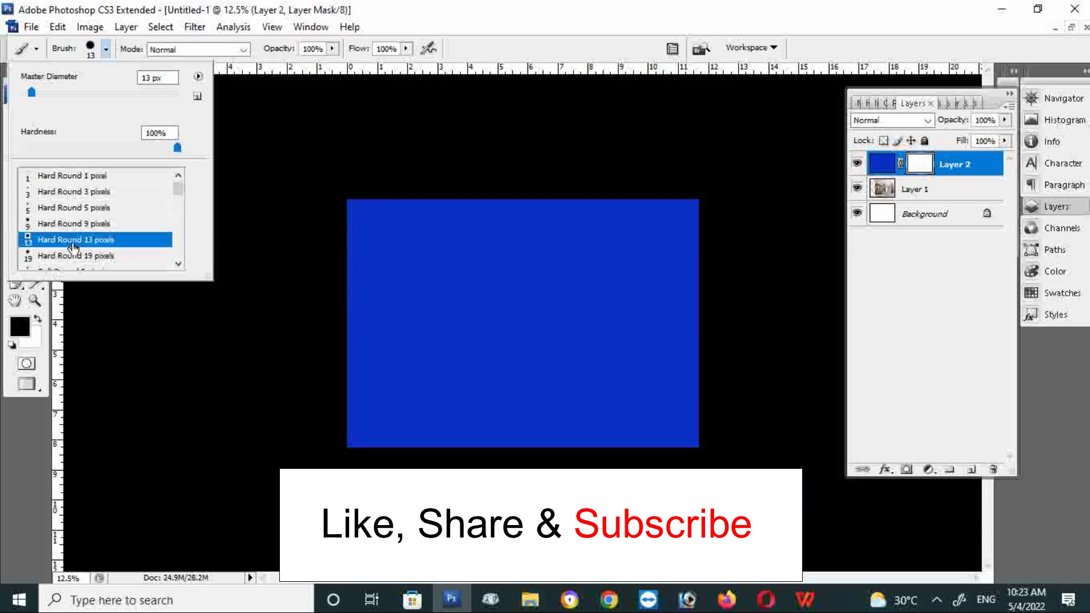
double_click(101, 243)
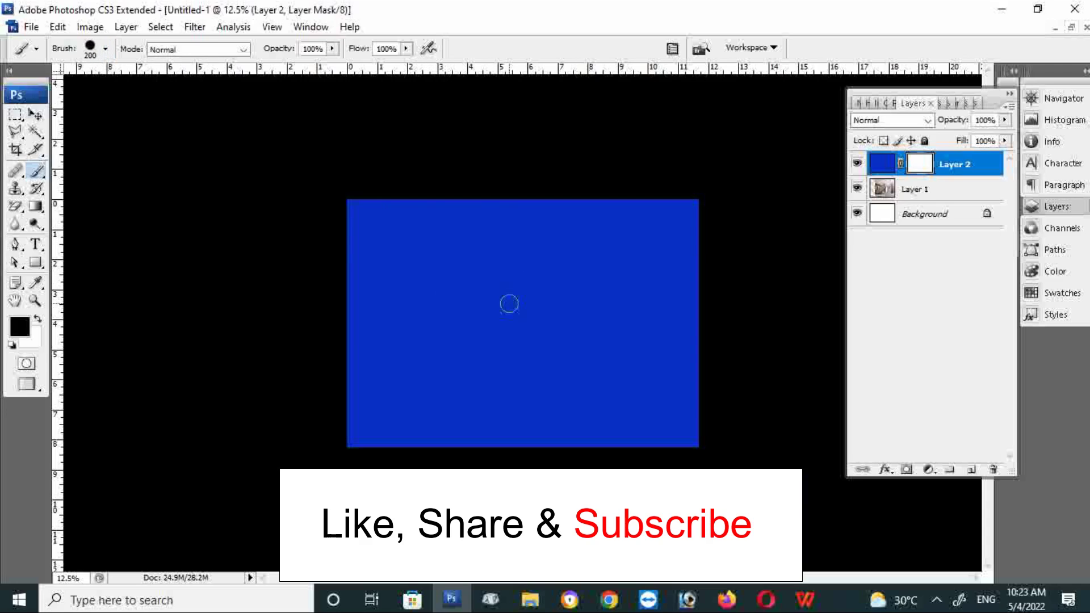
key(bracketright)
key(bracketright)
key(bracketright)
key(bracketright)
key(bracketright)
key(bracketright)
key(bracketright)
key(bracketright)
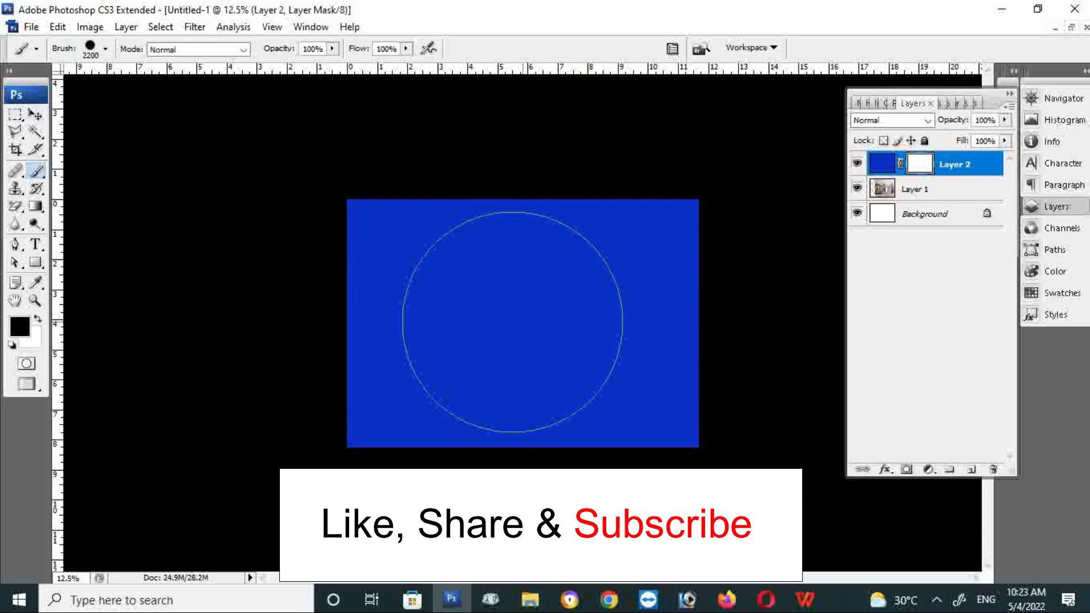
click(541, 318)
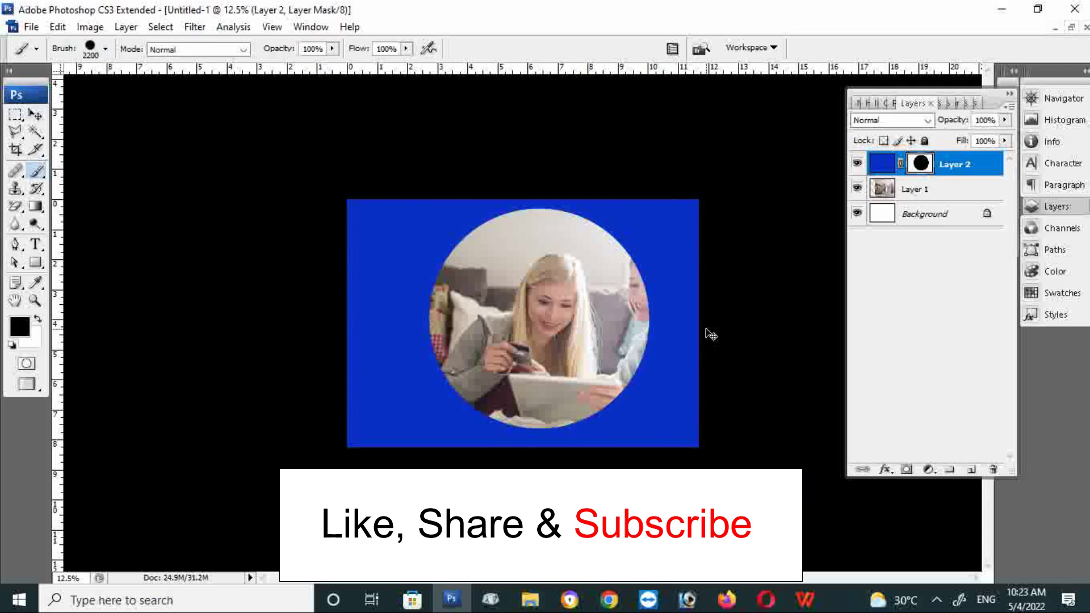
key(ctrl+z)
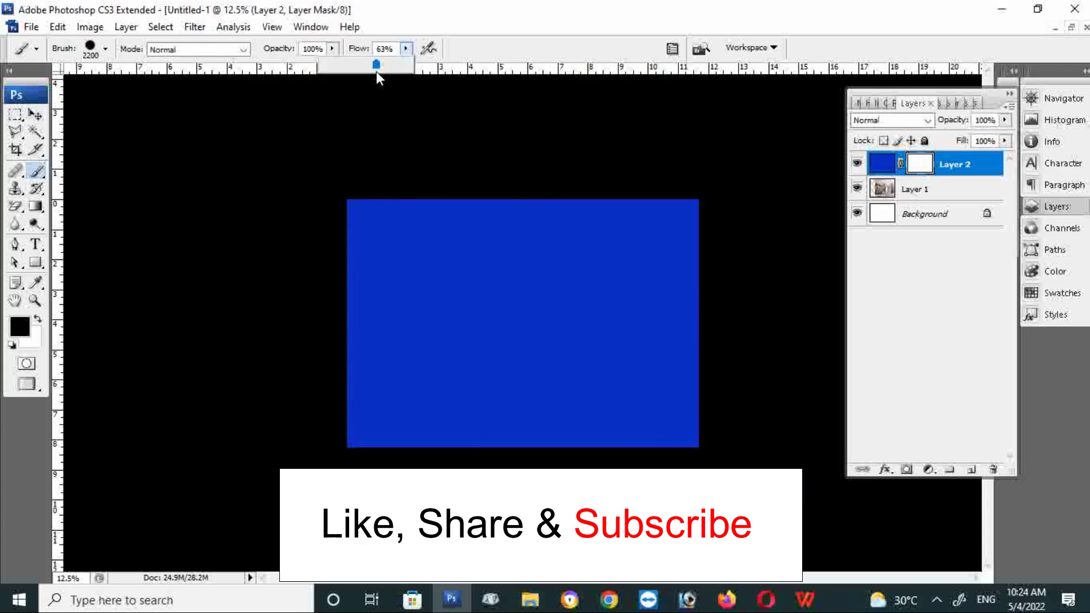
Lower the brush opacity and flow, discarding a trial stroke on the mask
click(332, 49)
drag(335, 71, 295, 73)
drag(630, 267, 793, 269)
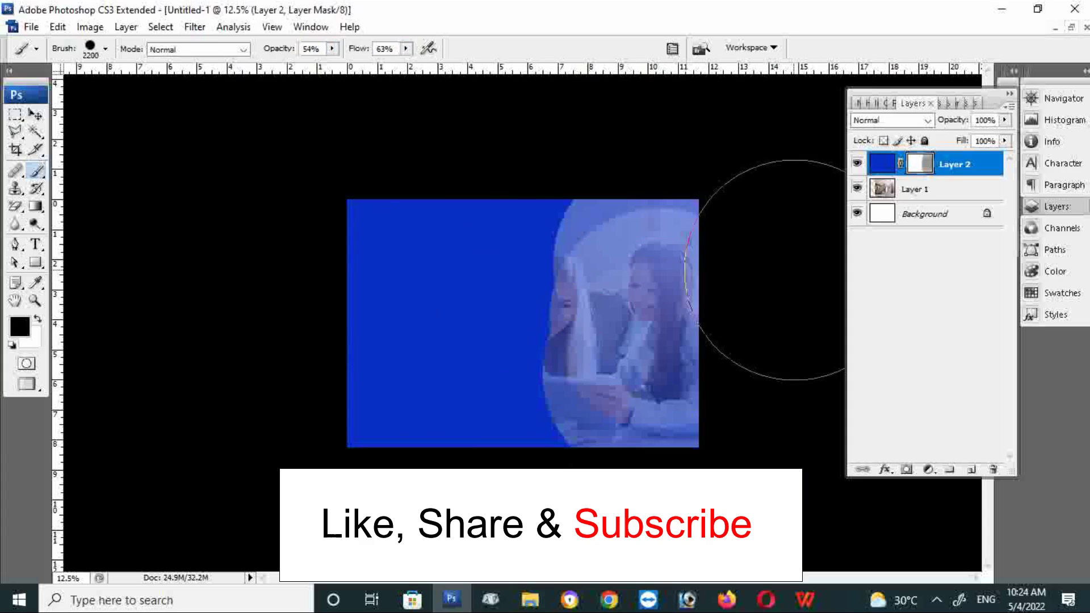
key(ctrl+z)
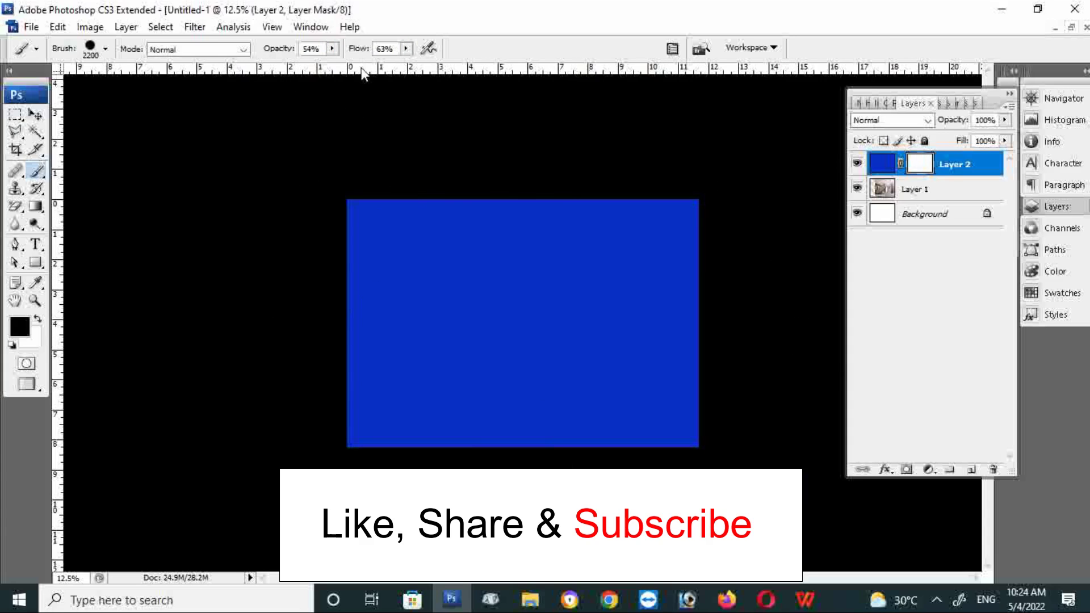
click(333, 49)
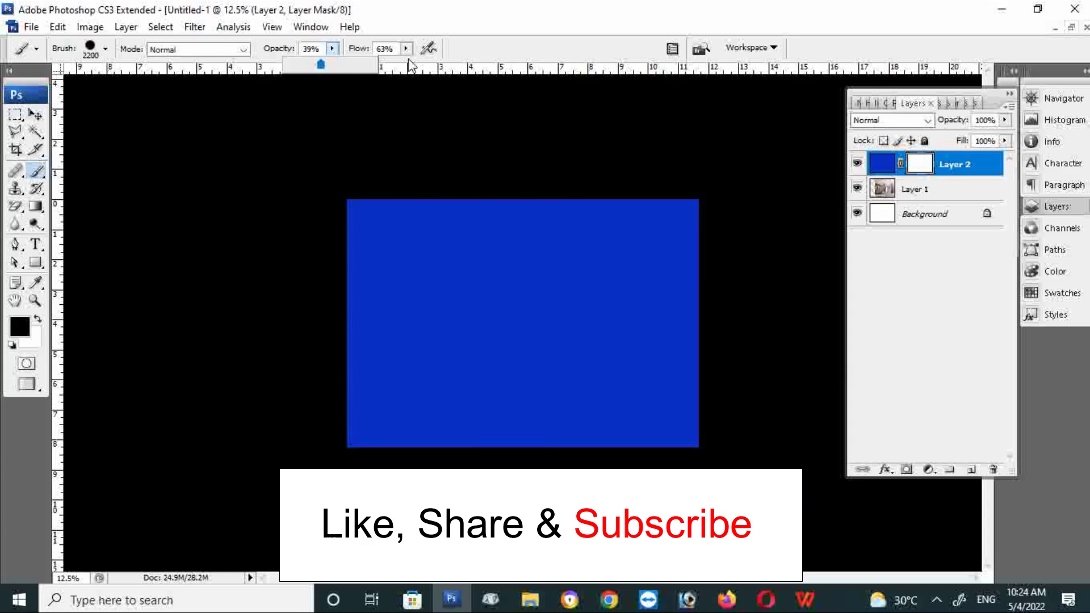
click(405, 49)
click(332, 49)
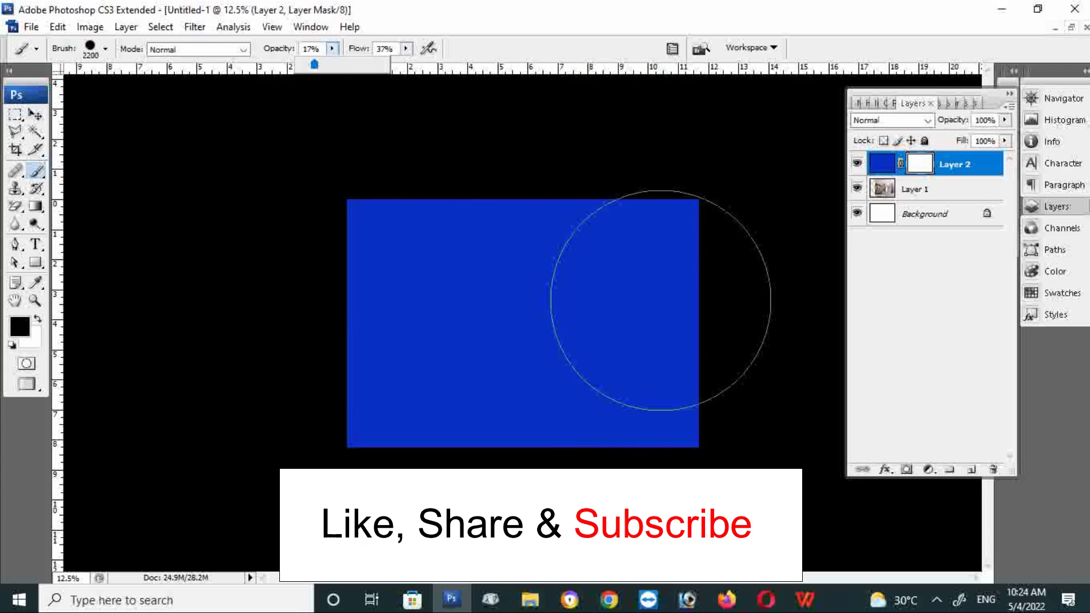
Paint the mask with a shrinking brush (down to 800 px, 20% flow) to reveal the girls
key(bracketleft)
key(bracketleft)
mouse_move(657, 272)
mouse_down()
mouse_move(628, 338)
mouse_move(778, 365)
mouse_move(567, 288)
mouse_move(659, 244)
mouse_move(739, 237)
mouse_move(550, 214)
mouse_move(555, 402)
mouse_move(706, 412)
mouse_move(693, 207)
mouse_move(620, 170)
mouse_move(625, 250)
mouse_move(597, 258)
mouse_move(579, 190)
mouse_move(657, 340)
mouse_move(568, 310)
mouse_up()
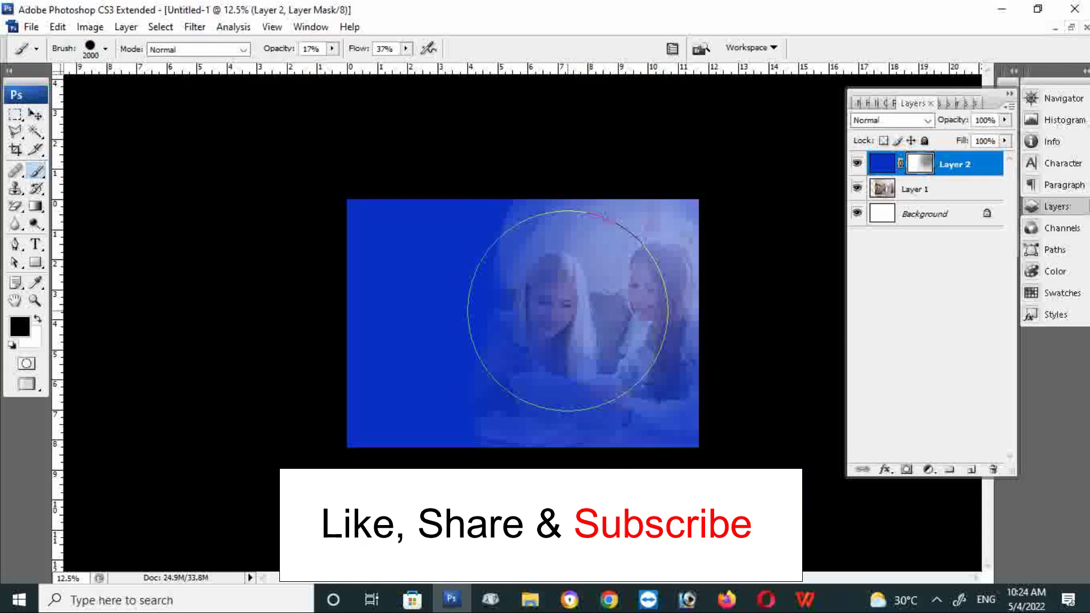
key(bracketleft)
key(bracketleft)
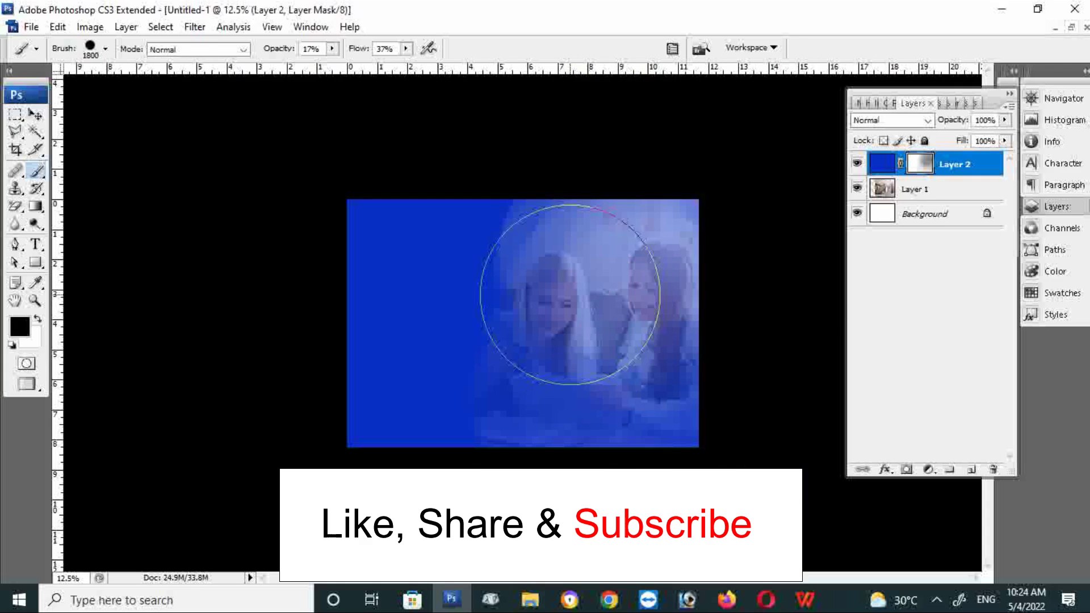
key(bracketleft)
key(bracketleft)
mouse_move(568, 313)
mouse_down()
mouse_move(610, 256)
mouse_move(584, 231)
mouse_move(687, 187)
mouse_move(519, 195)
mouse_move(643, 195)
mouse_move(584, 414)
mouse_move(689, 382)
mouse_move(717, 256)
mouse_move(674, 274)
mouse_move(627, 316)
mouse_move(633, 280)
mouse_move(555, 263)
mouse_move(568, 250)
mouse_move(565, 190)
mouse_move(530, 312)
mouse_move(535, 287)
mouse_move(551, 293)
mouse_move(542, 312)
mouse_up()
key(bracketleft)
key(bracketleft)
key(bracketleft)
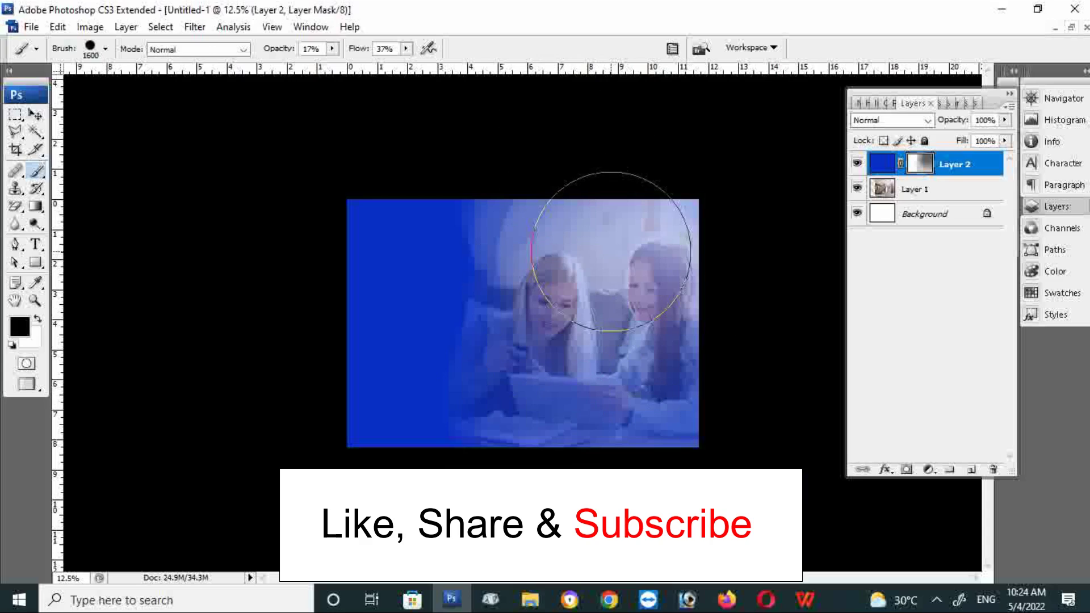
key(bracketleft)
key(bracketleft)
key(bracketleft)
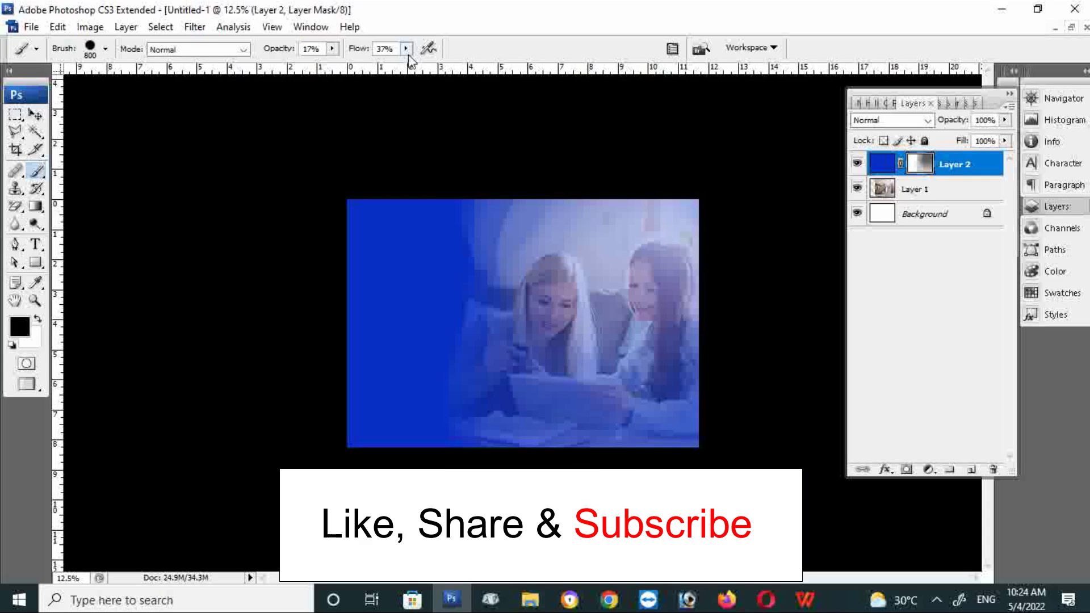
drag(406, 65, 393, 66)
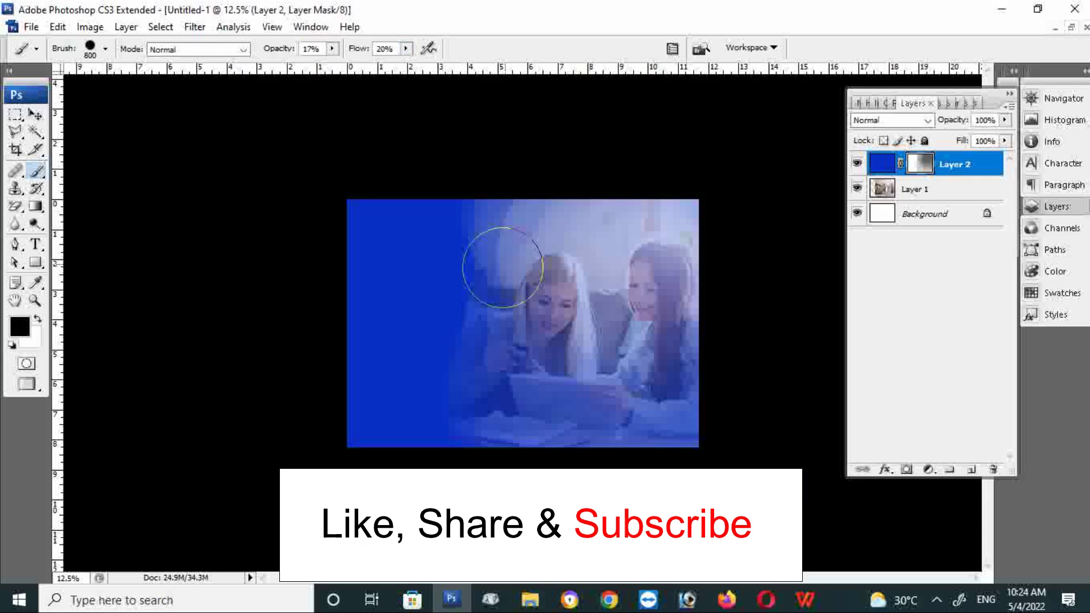
drag(520, 214, 455, 270)
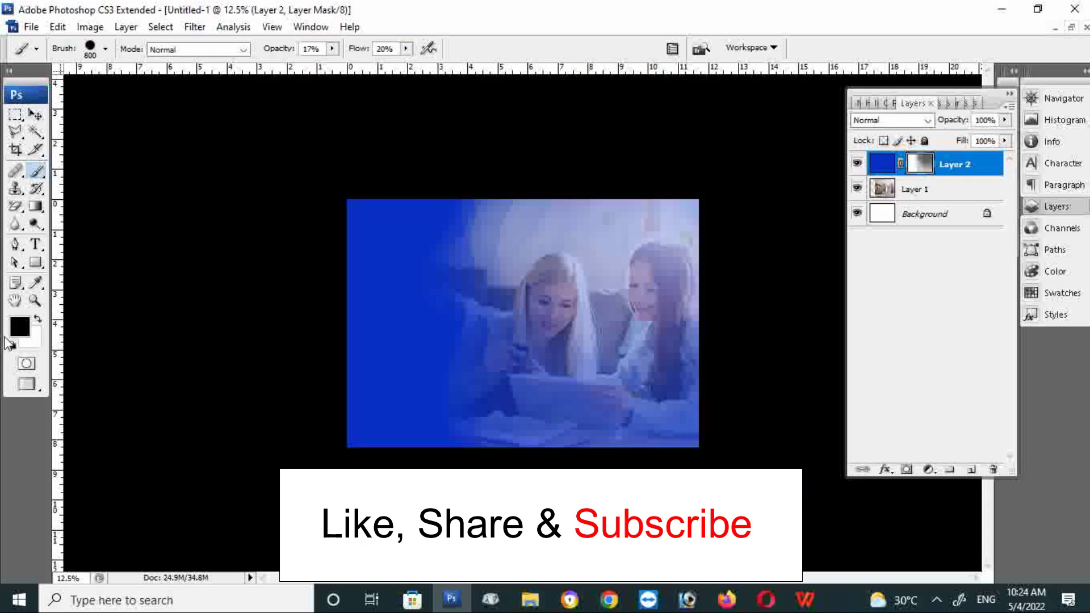
Paint white to restore blue at the top-left, then nudge the photo slightly right
click(40, 320)
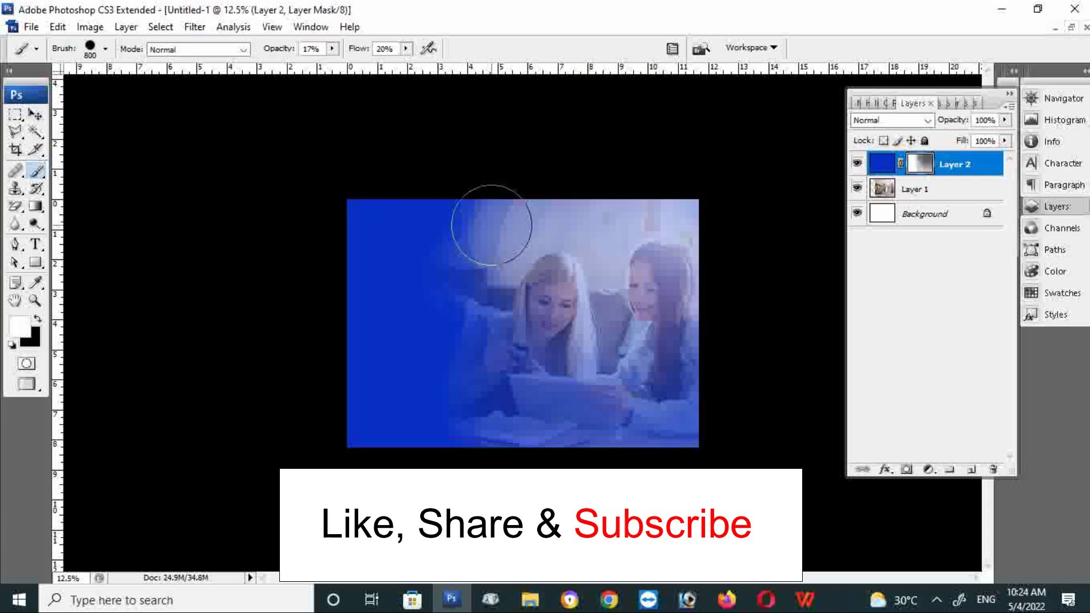
mouse_move(499, 214)
mouse_down()
mouse_move(457, 255)
mouse_move(494, 250)
mouse_move(492, 402)
mouse_move(523, 219)
mouse_move(485, 187)
mouse_move(462, 250)
mouse_move(479, 185)
mouse_move(490, 220)
mouse_move(506, 182)
mouse_move(485, 216)
mouse_move(528, 182)
mouse_move(469, 347)
mouse_move(567, 152)
mouse_move(557, 204)
mouse_move(521, 265)
mouse_up()
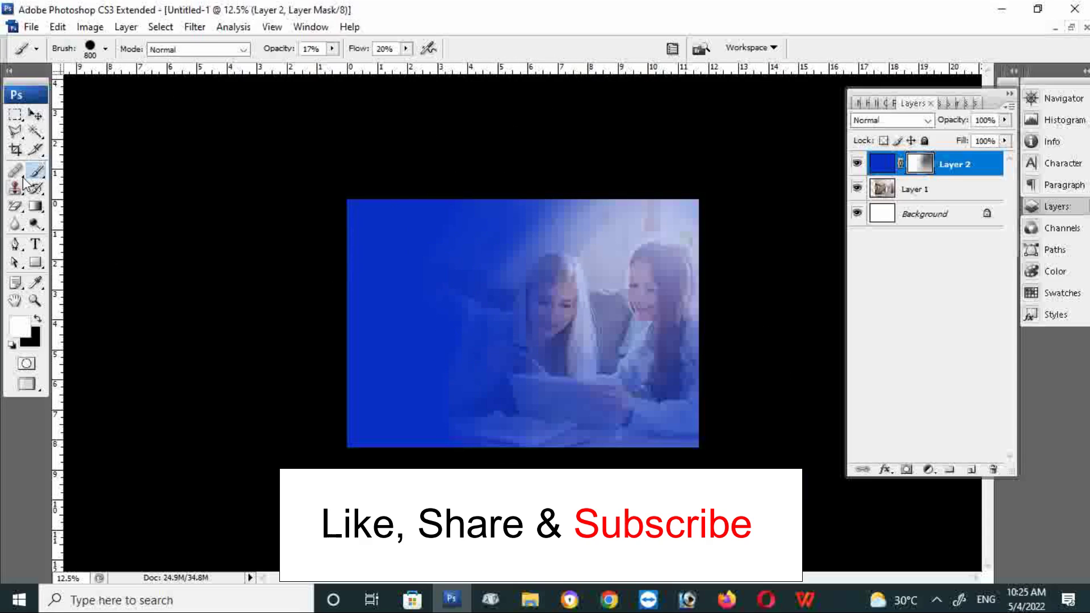
click(36, 114)
click(919, 192)
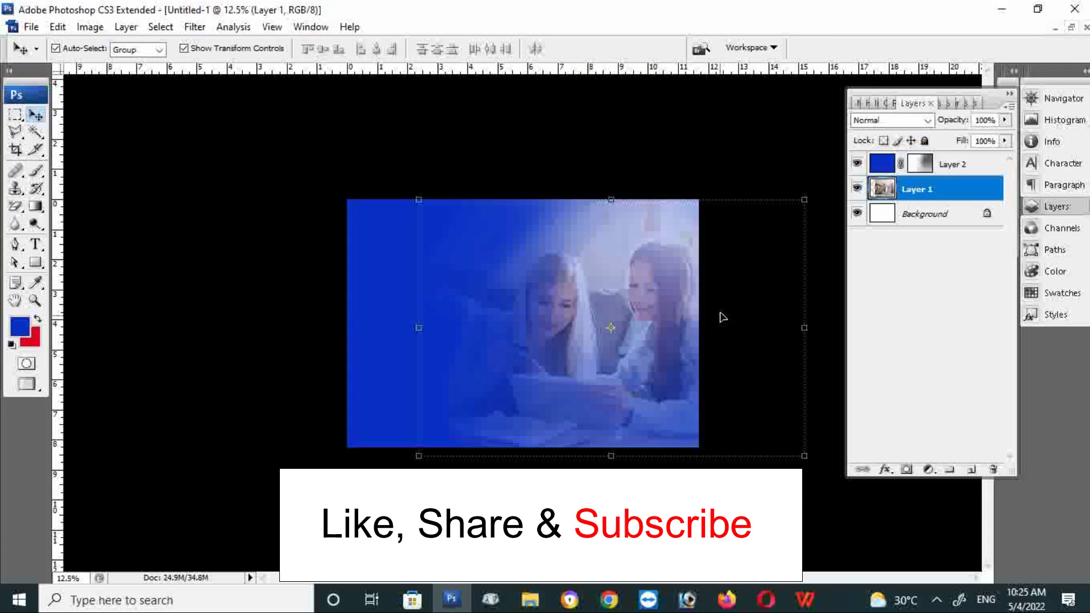
drag(752, 283, 756, 283)
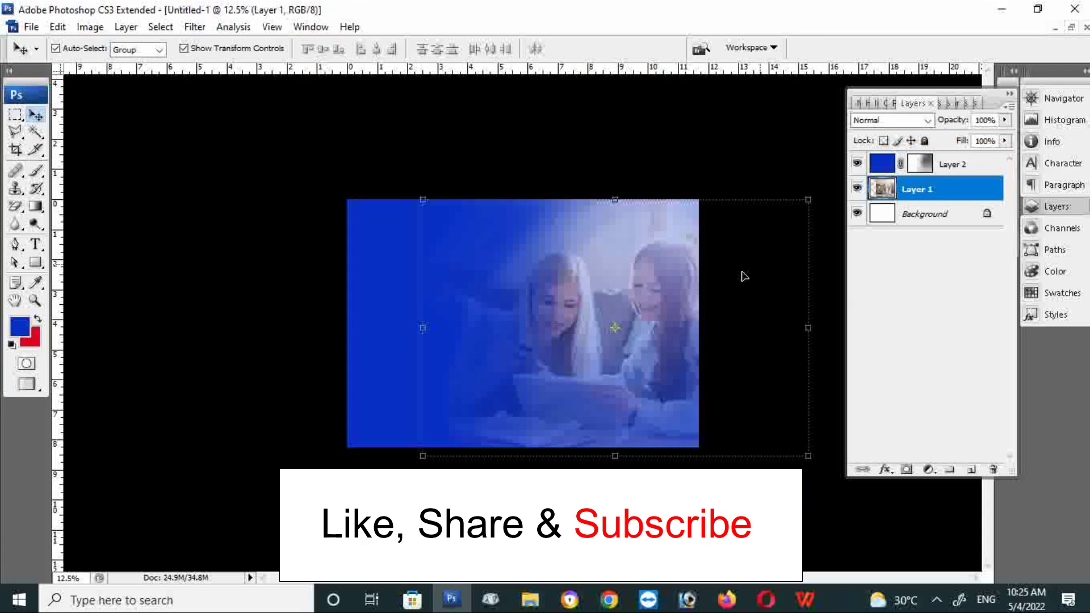
Reselect Layer 2's mask and set the brush to 1100 px, 66% opacity, 45% flow
click(923, 170)
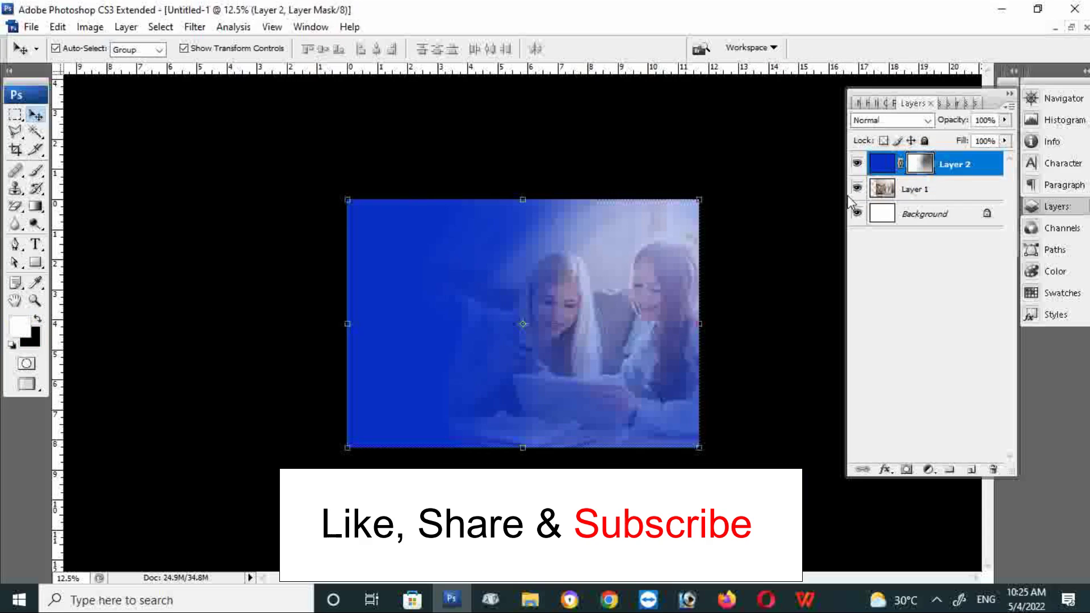
click(35, 170)
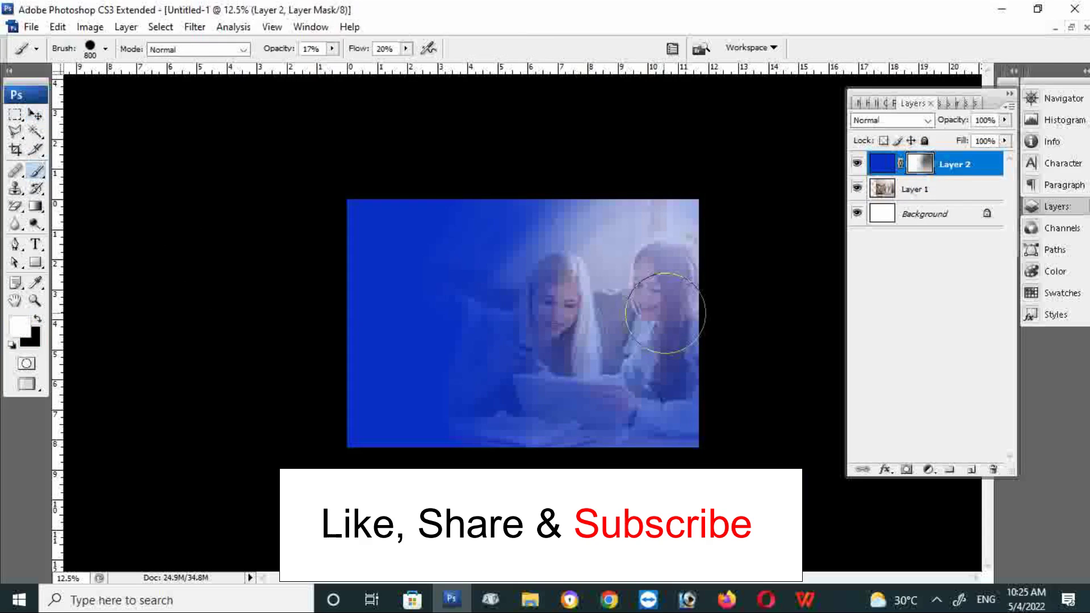
key(bracketright)
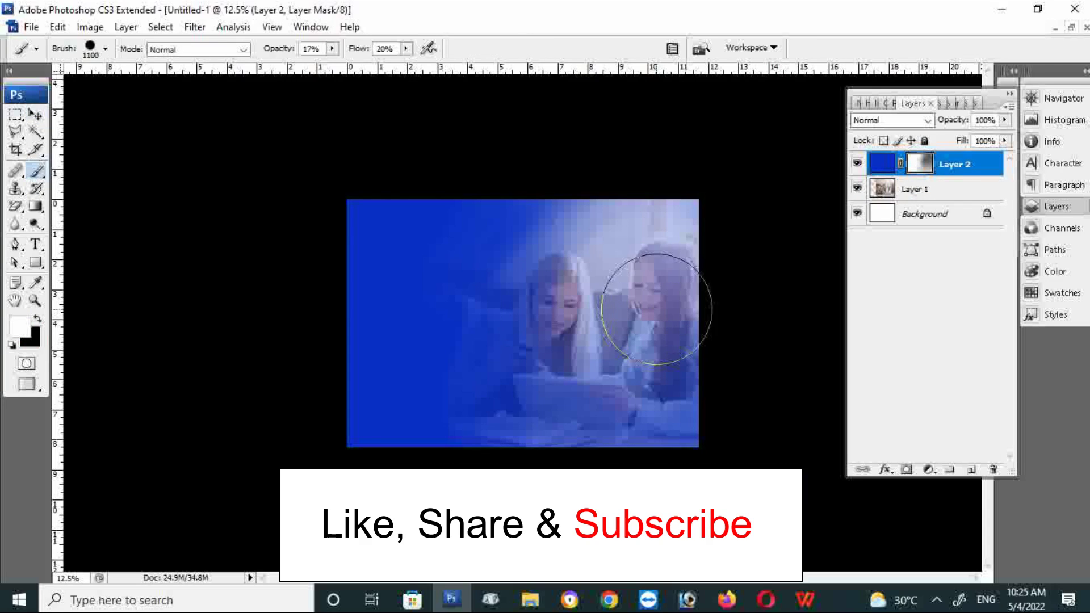
key(bracketright)
key(bracketright)
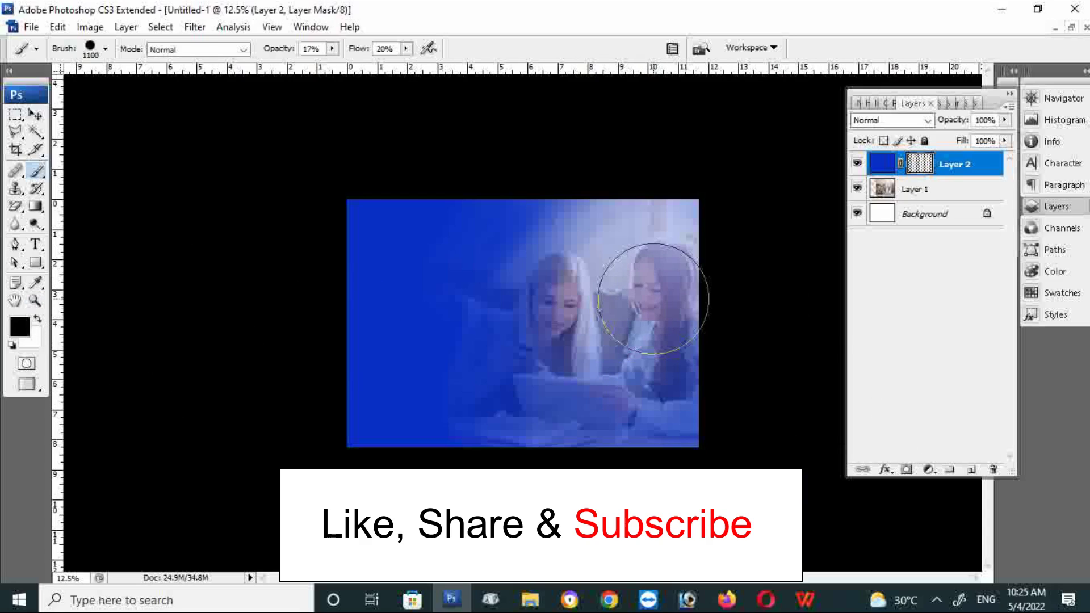
click(332, 49)
drag(349, 66, 429, 67)
click(406, 49)
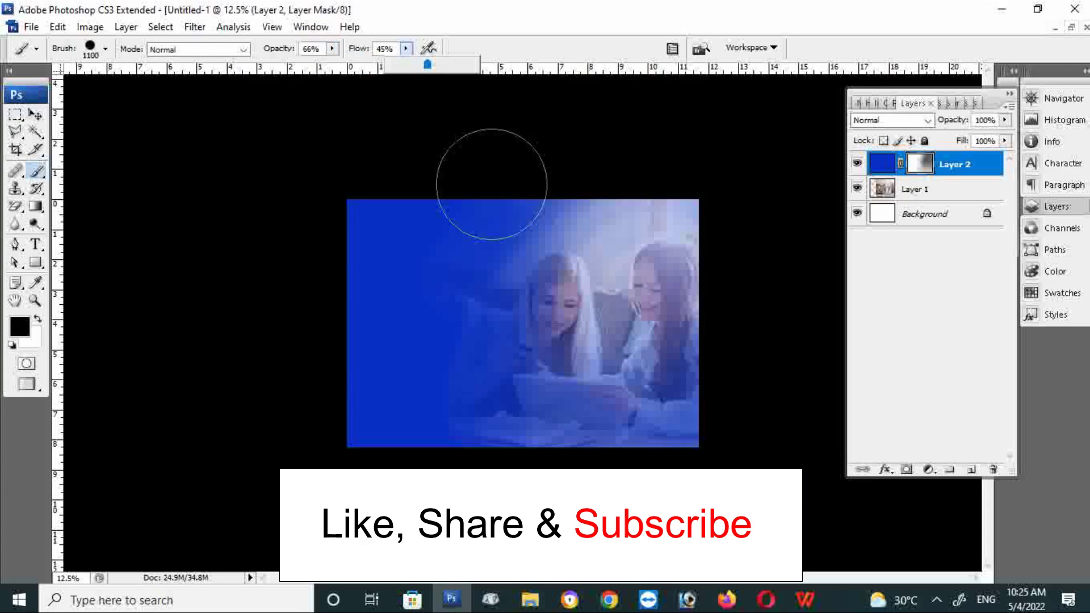
Paint over the right girl, faces and hands, then the left girl's face at 45% opacity
mouse_move(675, 299)
mouse_down()
mouse_move(674, 275)
mouse_move(608, 316)
mouse_move(611, 434)
mouse_move(681, 304)
mouse_move(706, 425)
mouse_up()
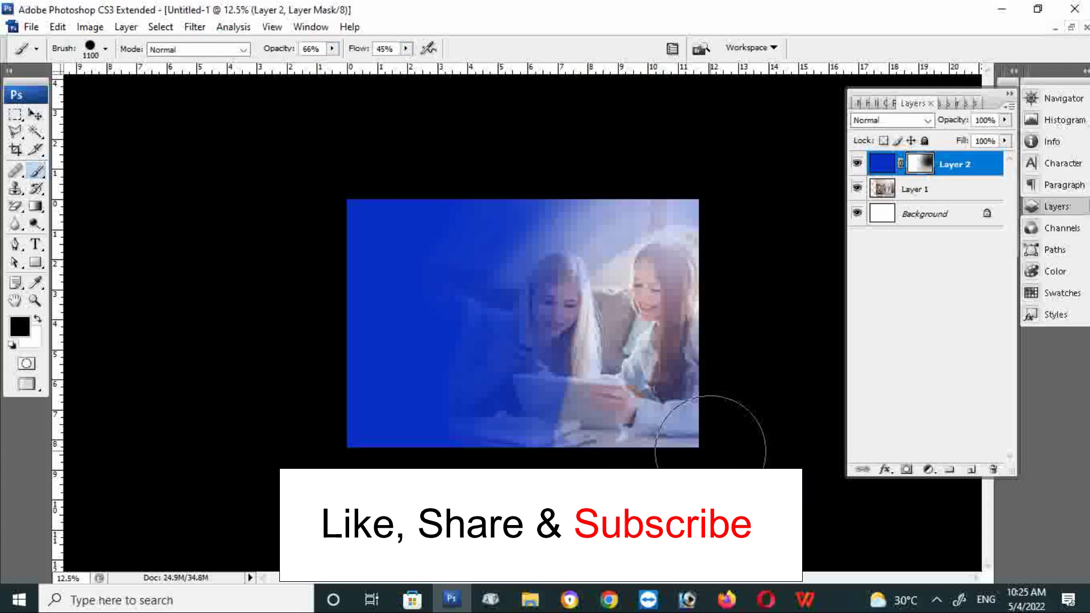
mouse_move(707, 228)
mouse_down()
mouse_move(624, 268)
mouse_move(527, 440)
mouse_up()
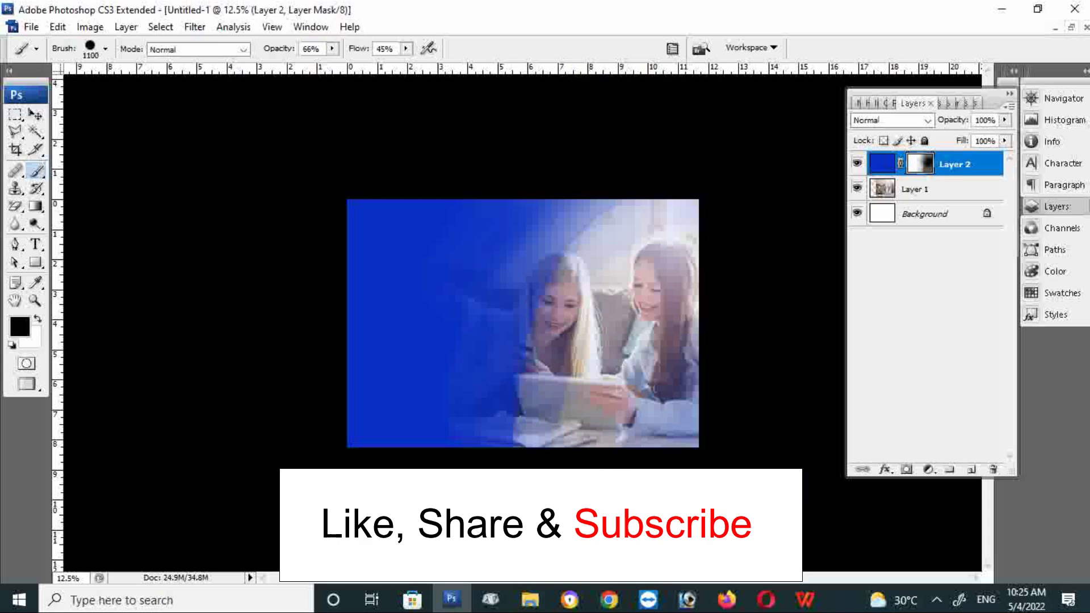
drag(591, 364, 641, 392)
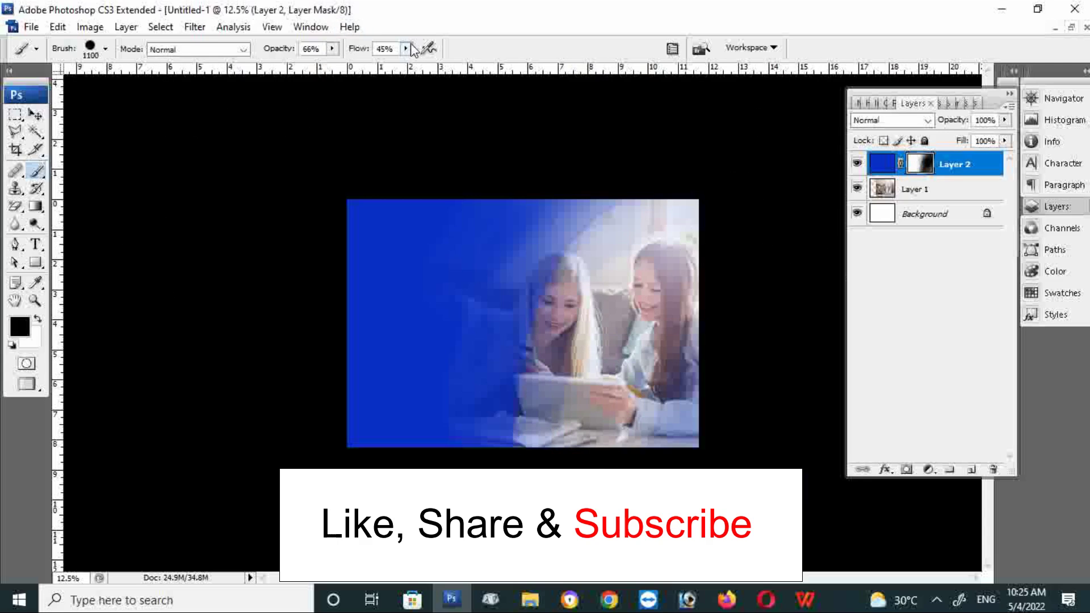
click(332, 48)
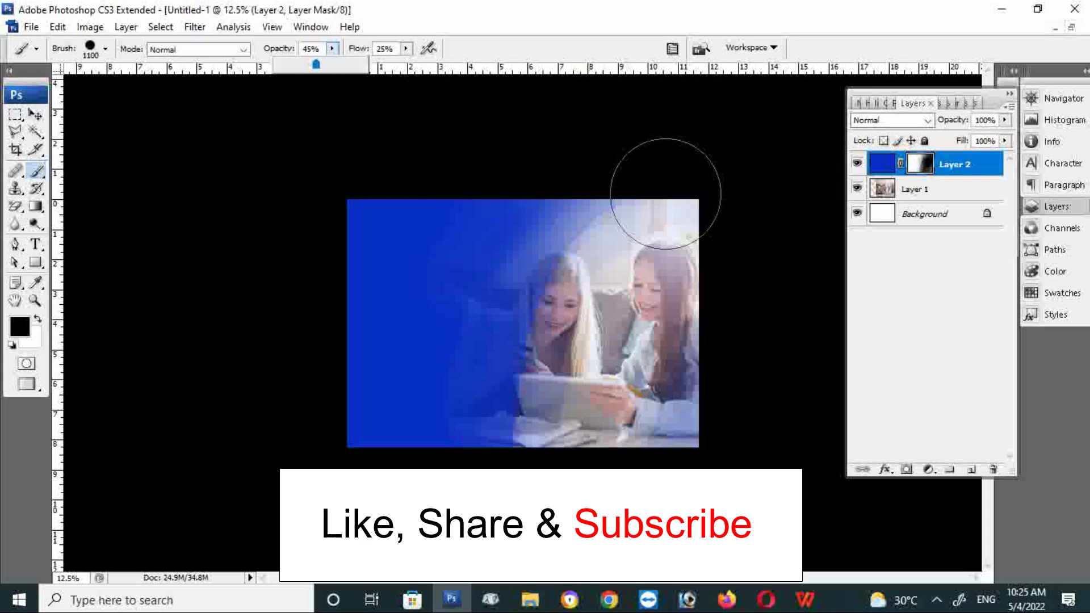
click(651, 210)
mouse_move(611, 262)
mouse_down()
mouse_move(568, 329)
mouse_move(544, 423)
mouse_up()
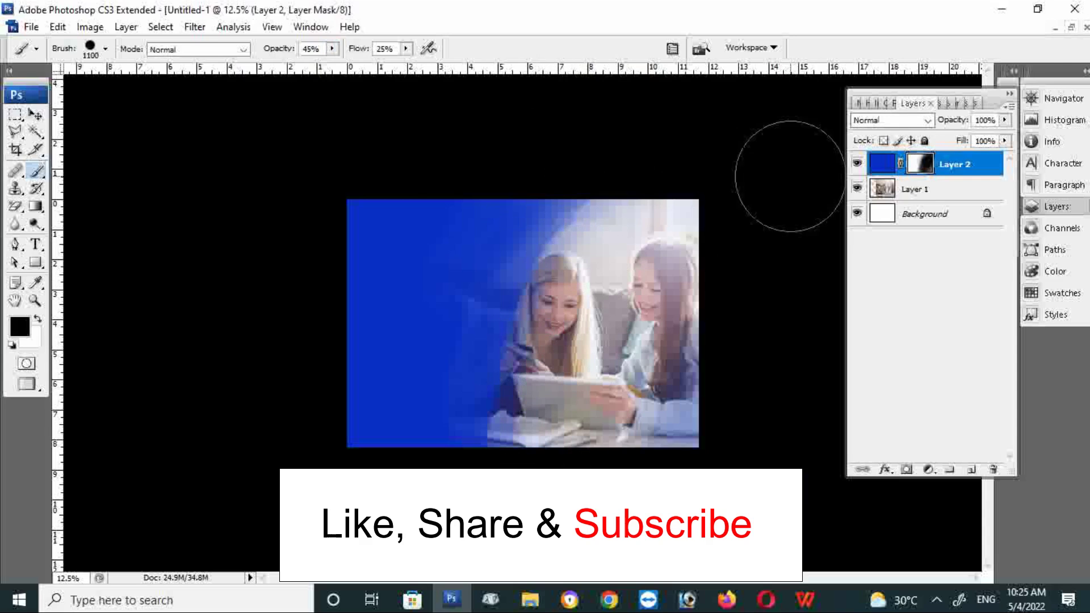
key(ctrl+plus)
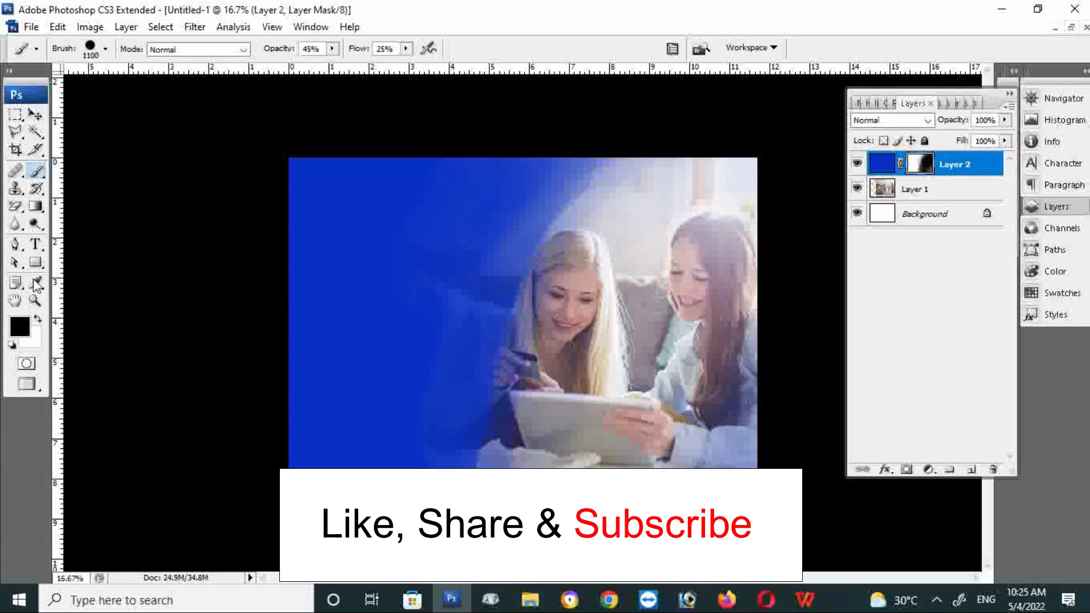
Set the brush to 21% opacity and 6% flow and lighten the blue over the hair
click(332, 48)
drag(334, 64, 313, 65)
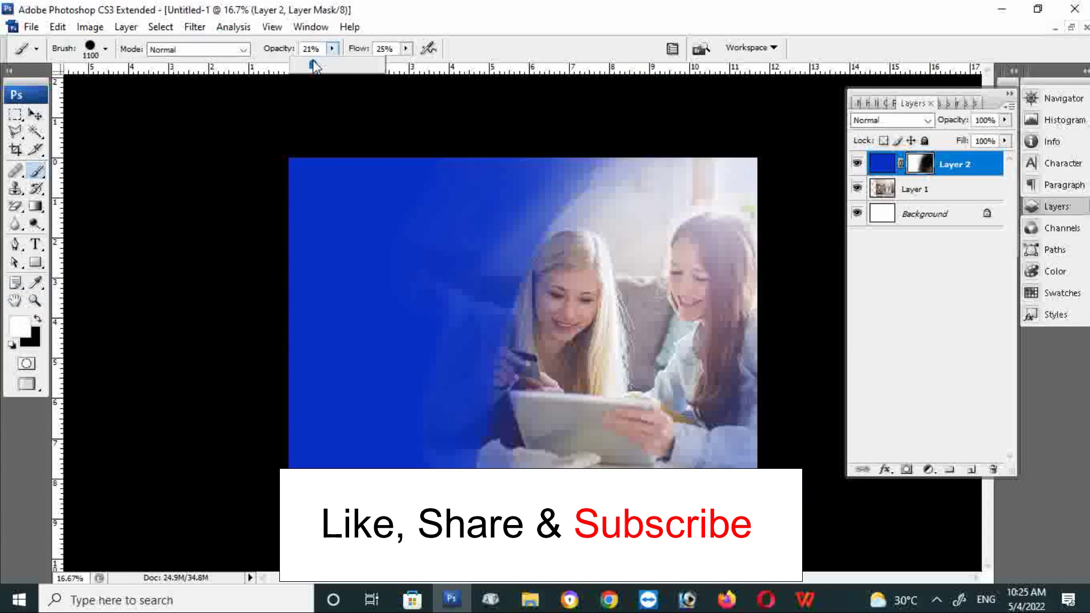
click(405, 49)
drag(410, 65, 391, 65)
mouse_move(503, 301)
mouse_down()
mouse_move(469, 292)
mouse_move(540, 200)
mouse_move(590, 209)
mouse_move(603, 165)
mouse_move(564, 202)
mouse_move(632, 126)
mouse_move(608, 109)
mouse_move(462, 223)
mouse_move(603, 183)
mouse_move(519, 352)
mouse_move(479, 335)
mouse_move(460, 397)
mouse_move(474, 365)
mouse_up()
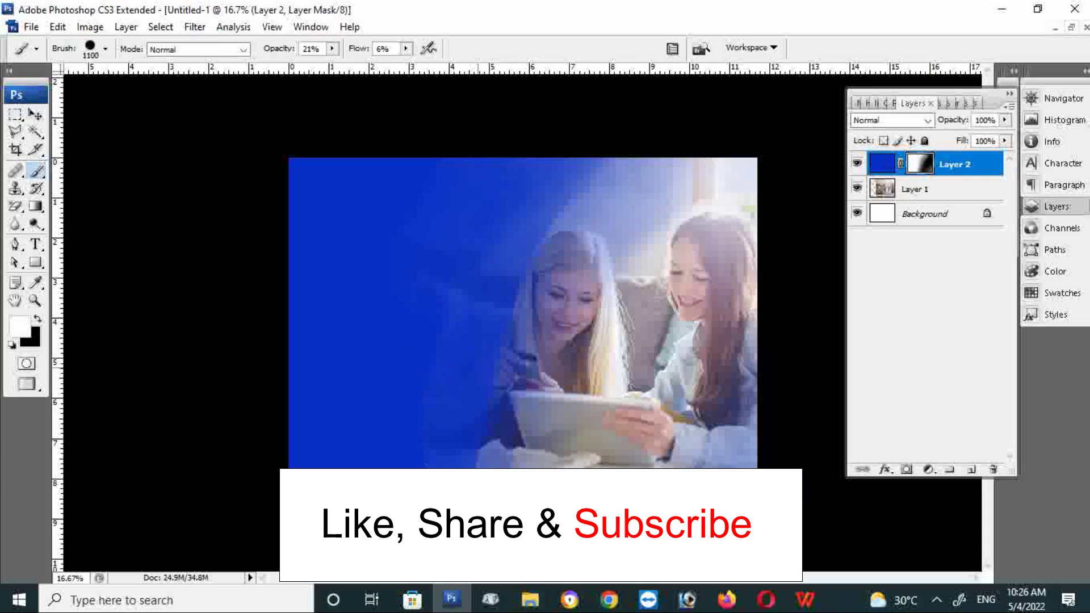
Blend more of the left girl's hair and face into the blue on the mask
key(ctrl+minus)
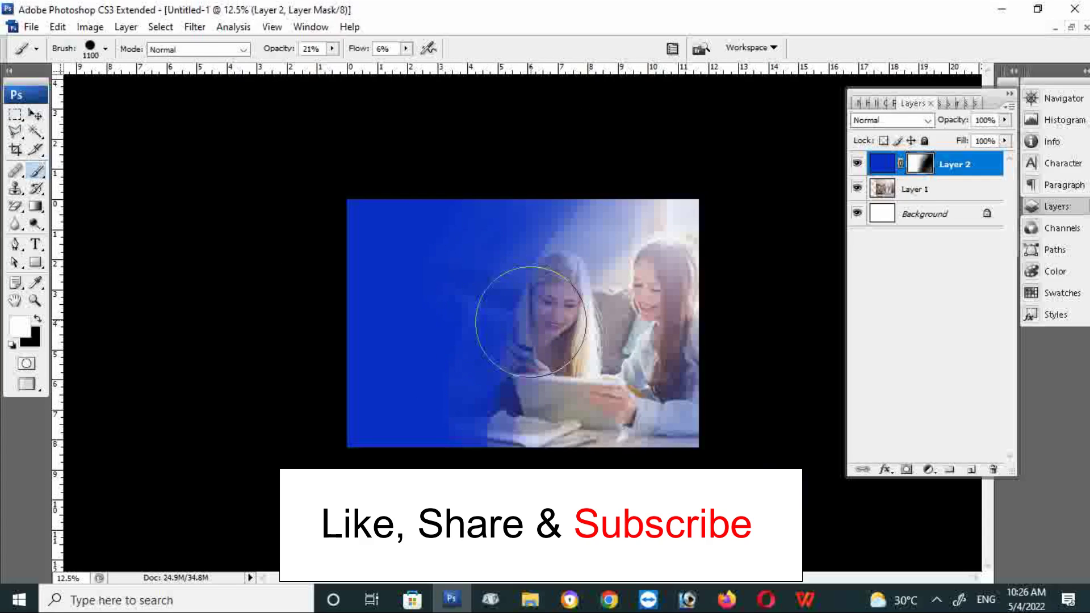
drag(496, 258, 499, 316)
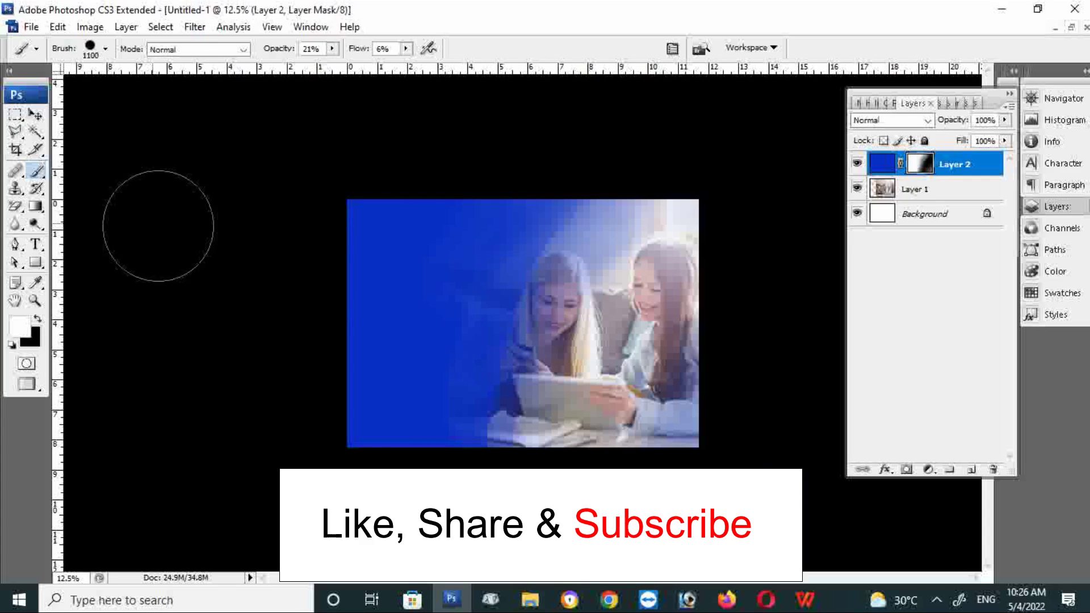
click(38, 170)
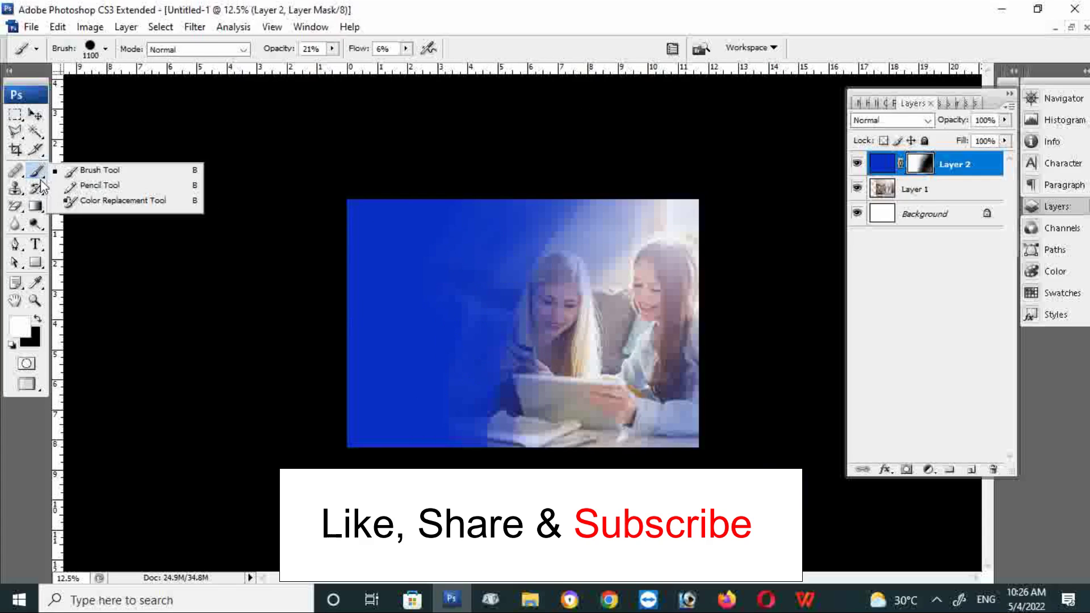
click(37, 171)
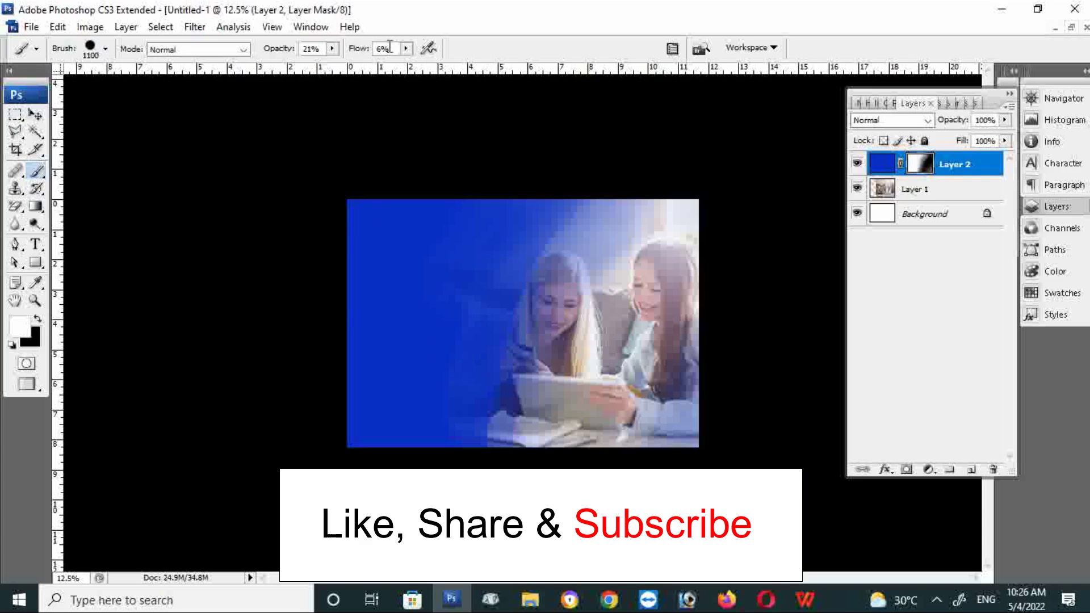
drag(508, 280, 473, 467)
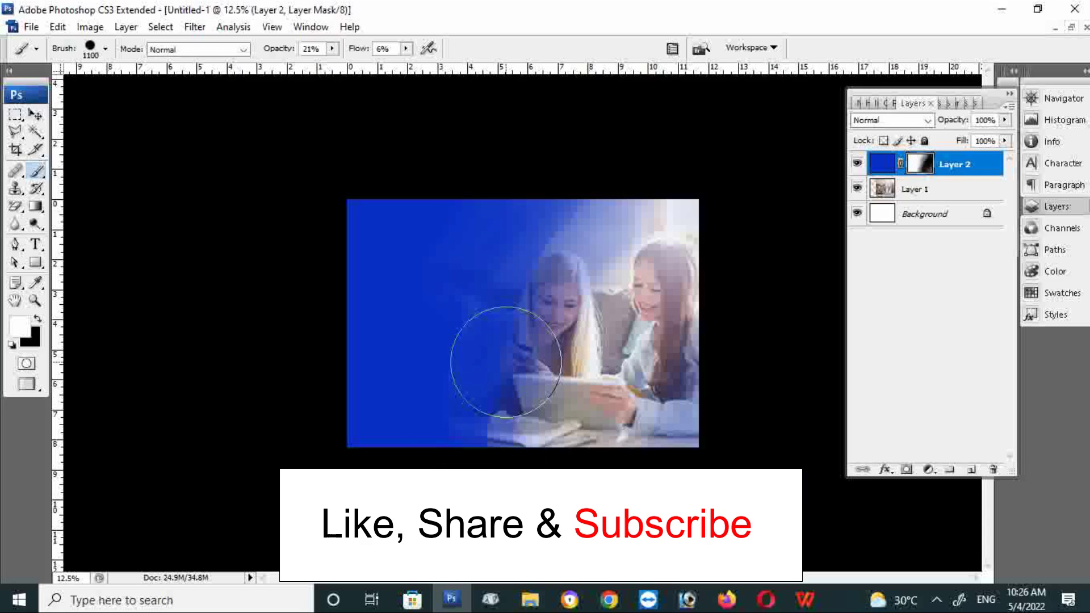
click(35, 114)
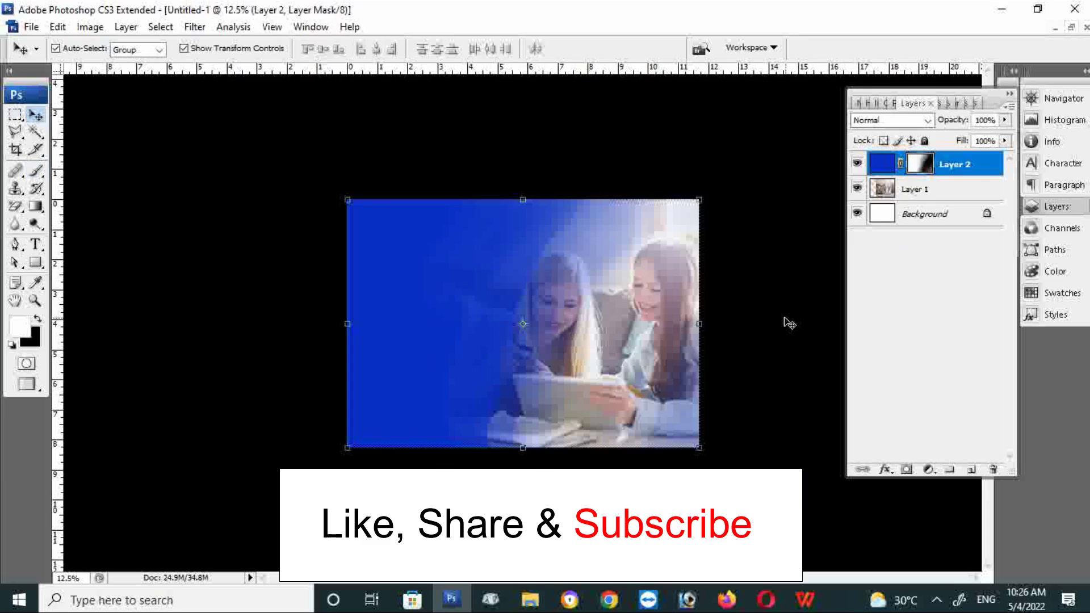
Type 'COMPANY NAME' near the top-left, enlarged to 52.1 pt Eras Bold ITC
click(35, 244)
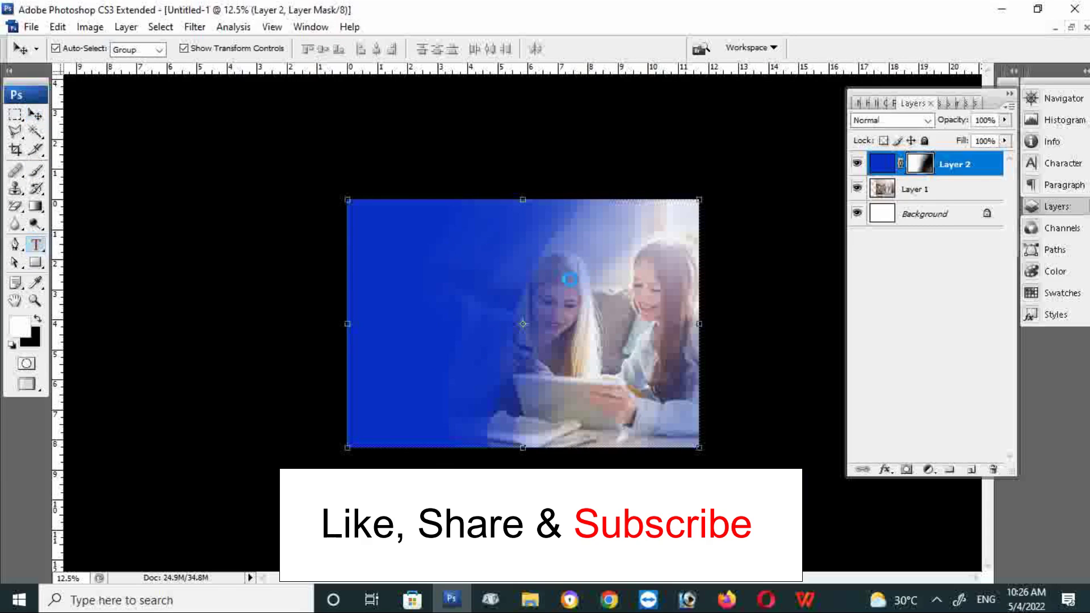
click(390, 241)
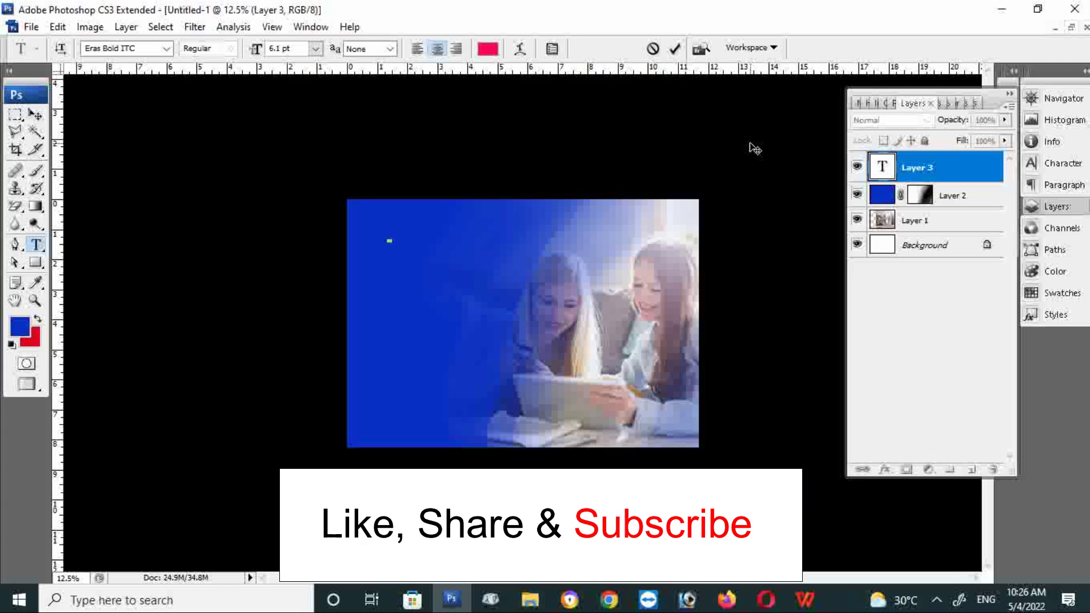
key(ctrl+shift+period)
key(ctrl+shift+period)
key(ctrl+shift+period)
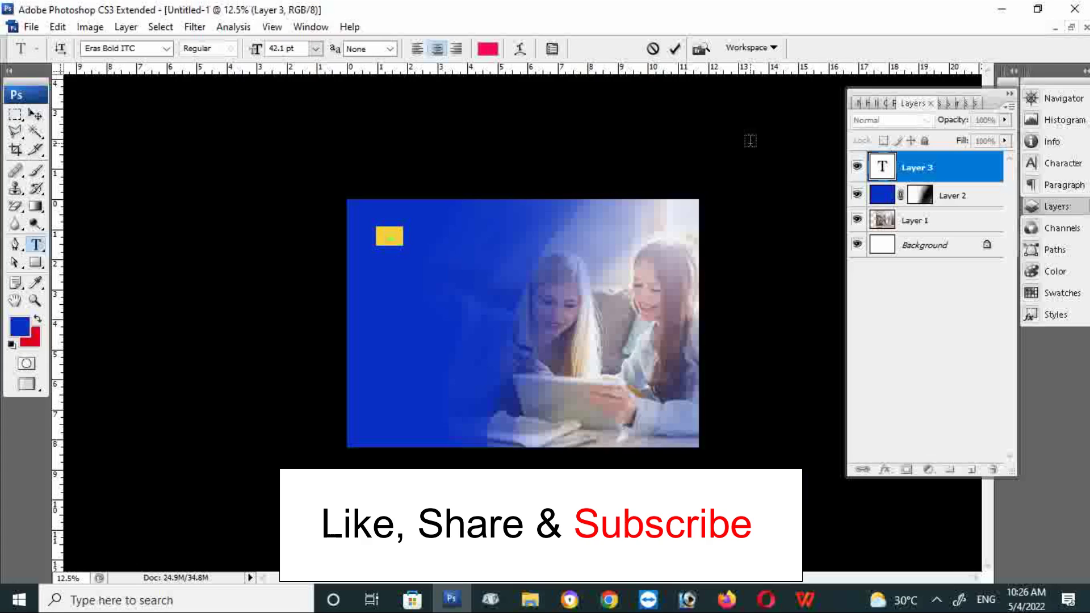
key(ctrl+shift+period)
key(ctrl+shift+period)
key(ctrl+shift+period)
key(Right)
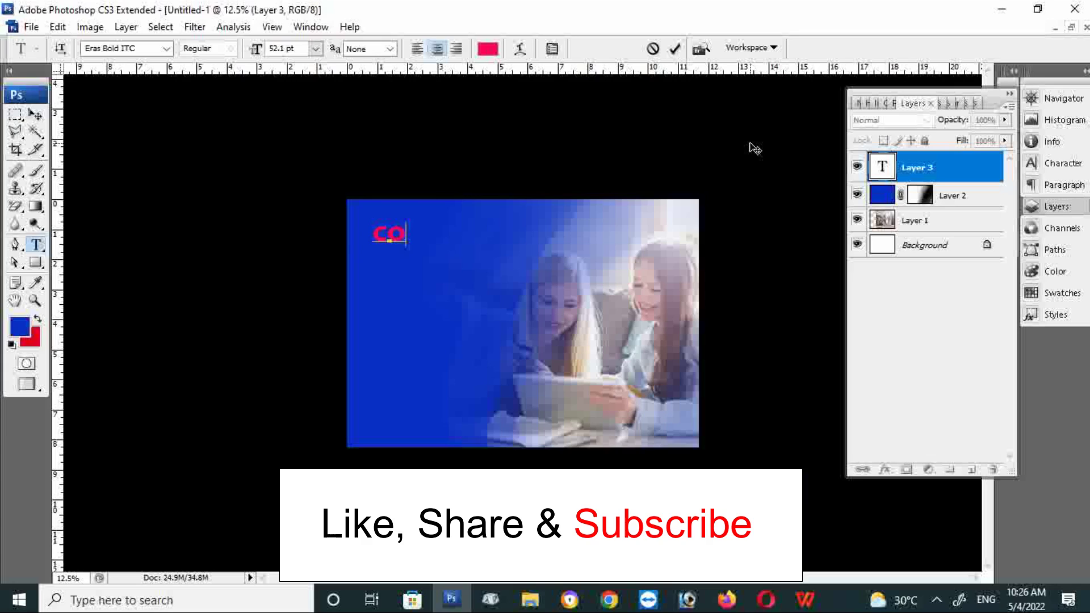
text(MPANY N)
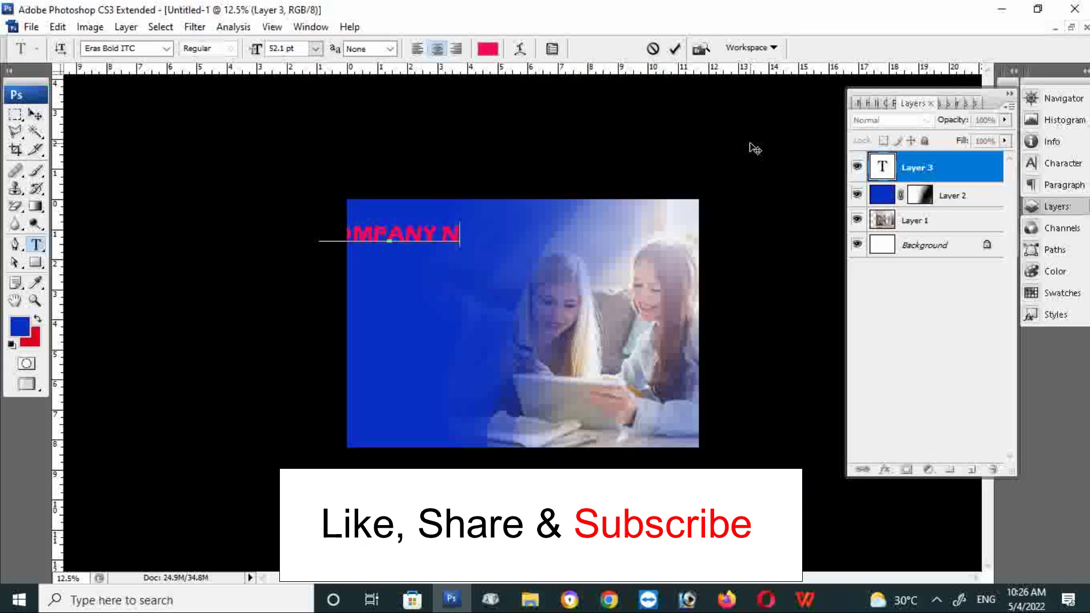
text(AME)
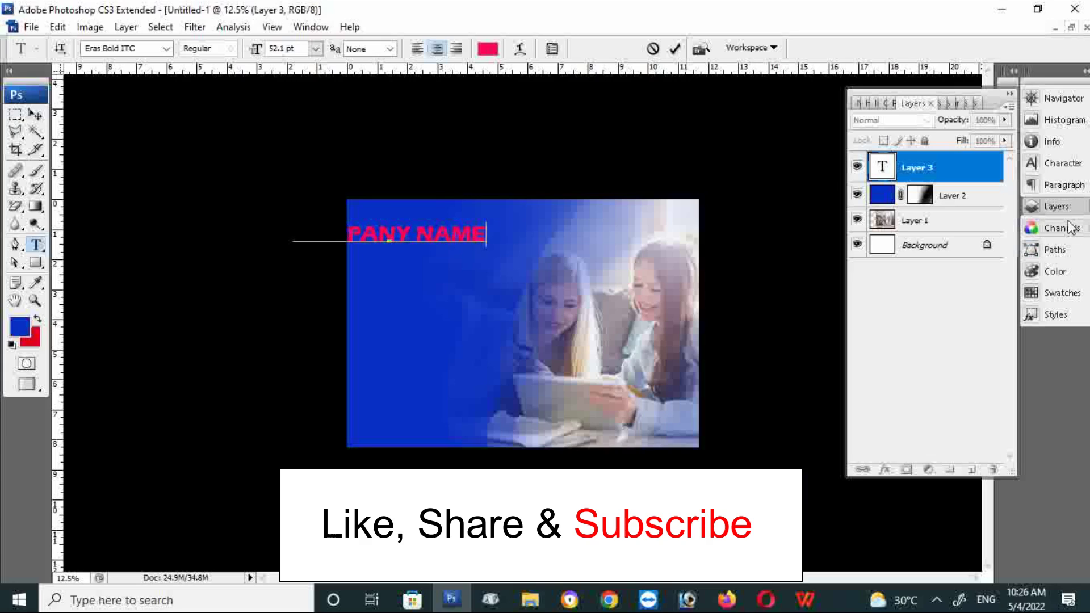
click(1064, 187)
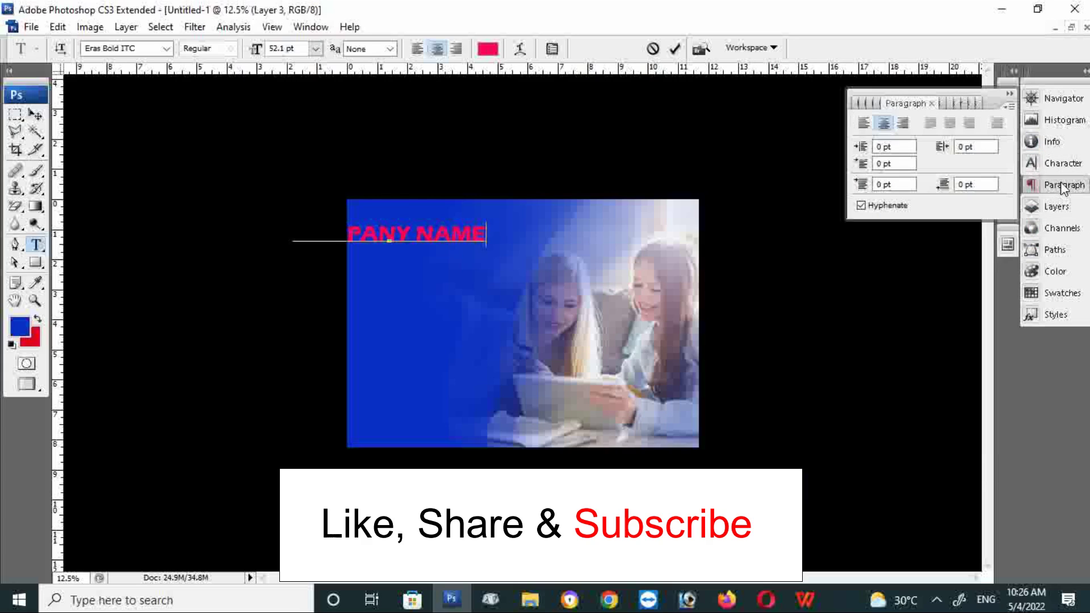
click(1062, 164)
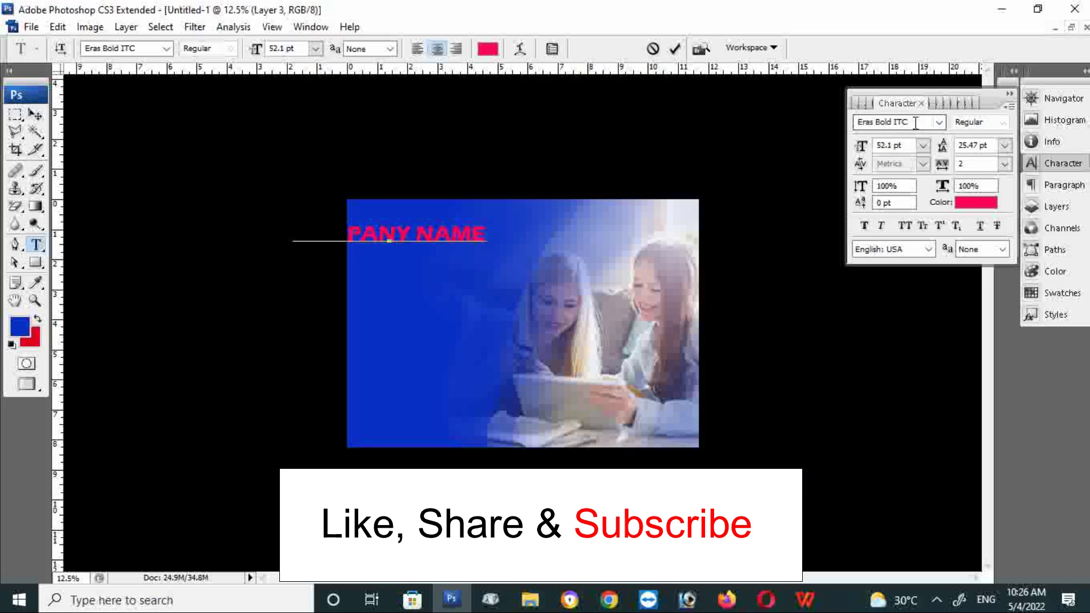
Change the heading font to Ebrima and commit the text
click(915, 123)
text(Ebrima)
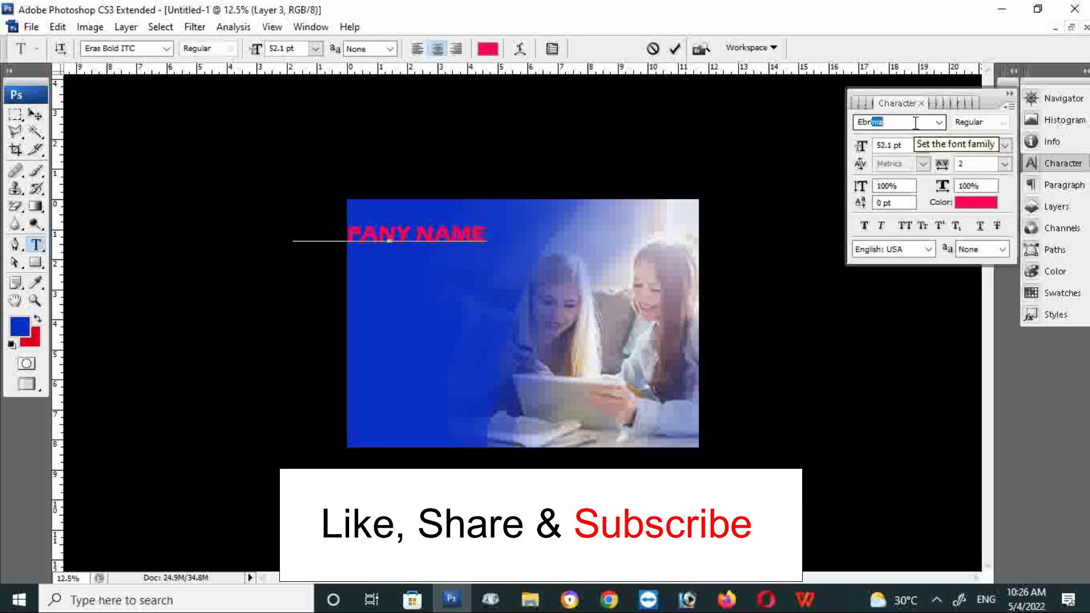
key(Return)
key(Escape)
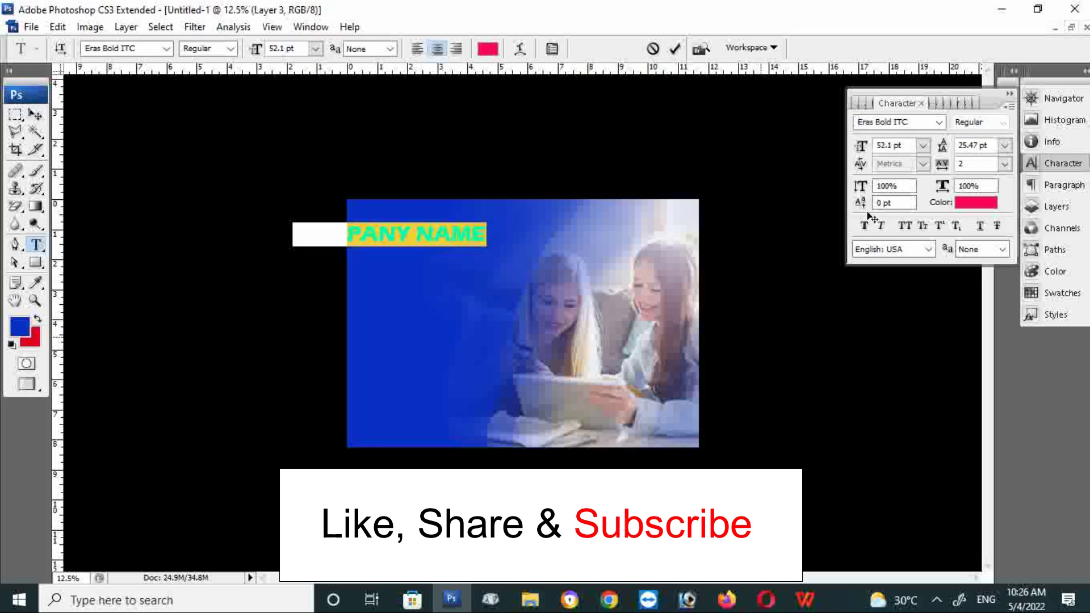
click(890, 126)
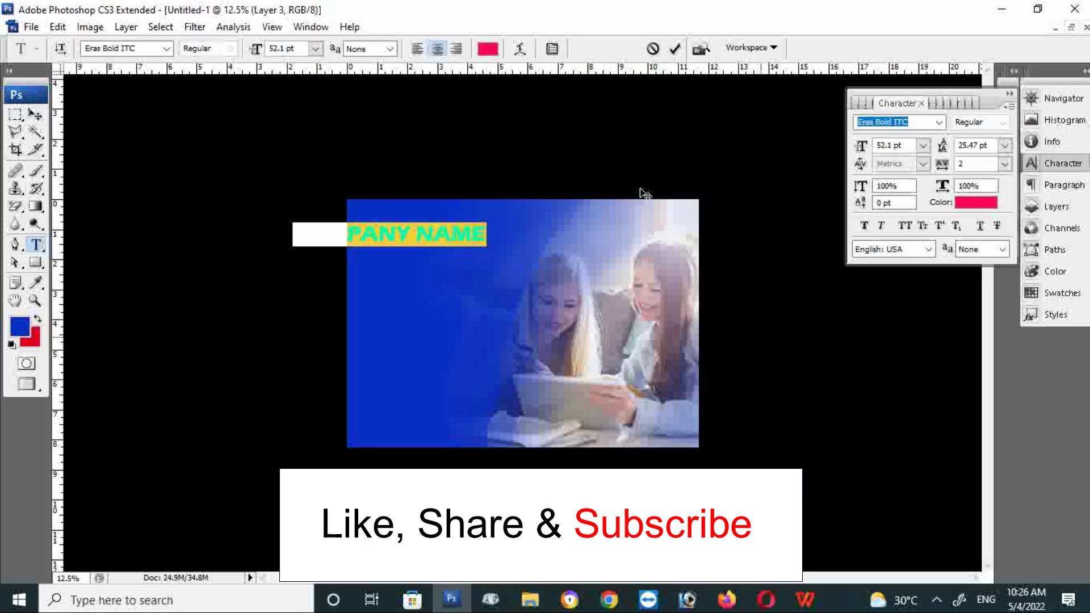
text(Ebrima)
key(Return)
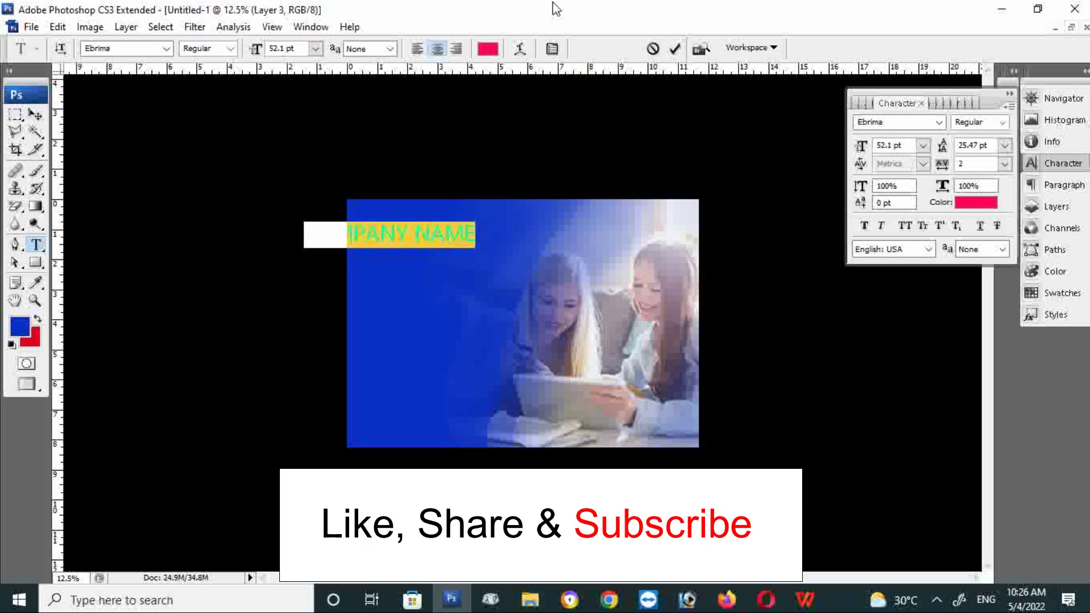
click(35, 115)
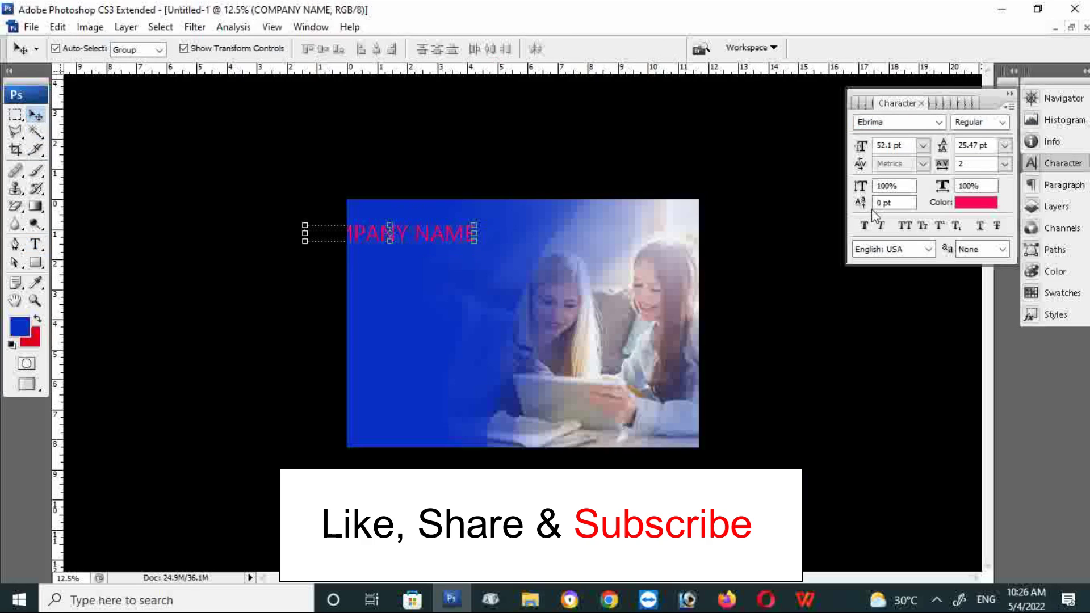
Change the heading text colour to white (ffffff)
key(i)
click(958, 205)
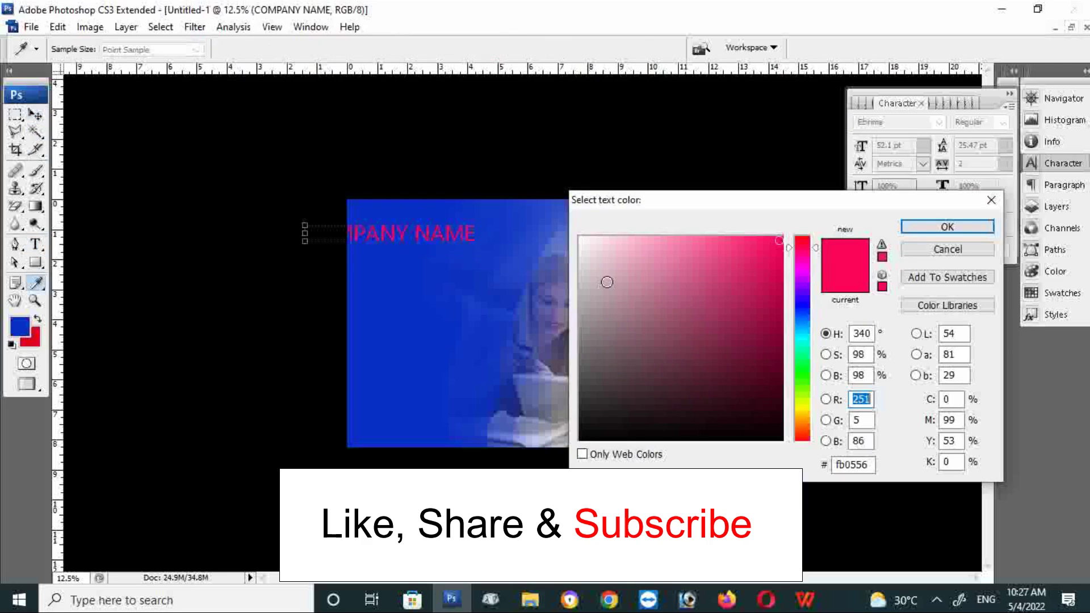
drag(605, 281, 579, 237)
click(949, 227)
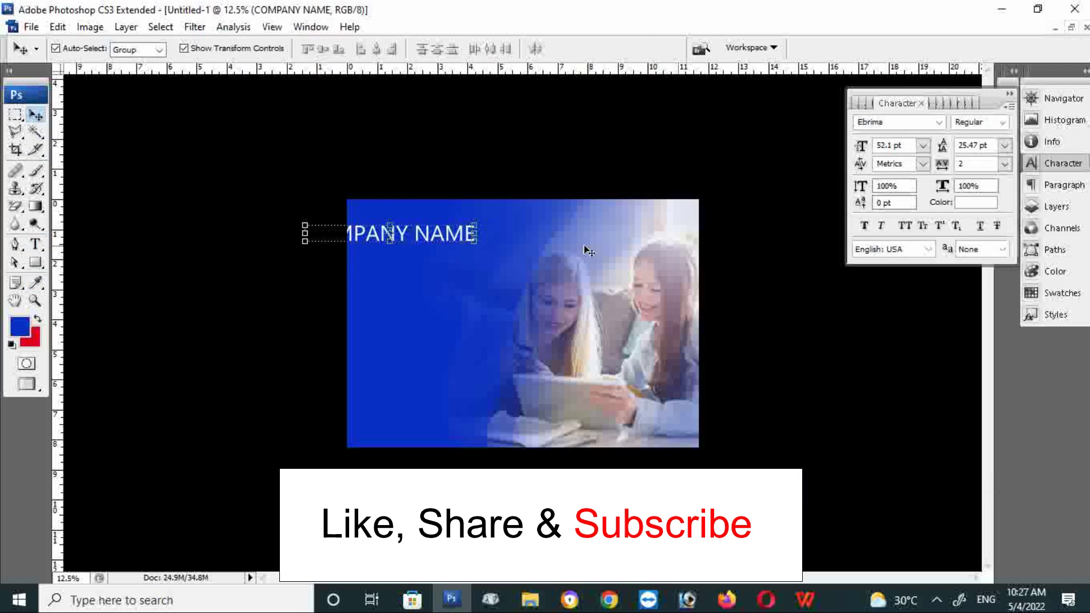
Move the white heading fully inside the blue area at the top-left
drag(420, 235, 522, 217)
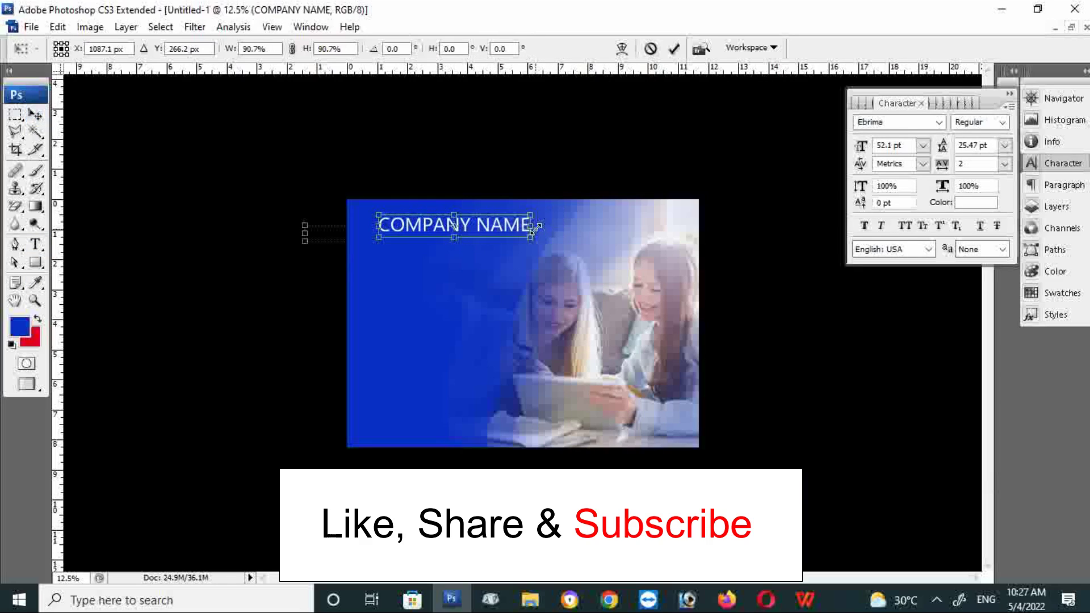
key(Return)
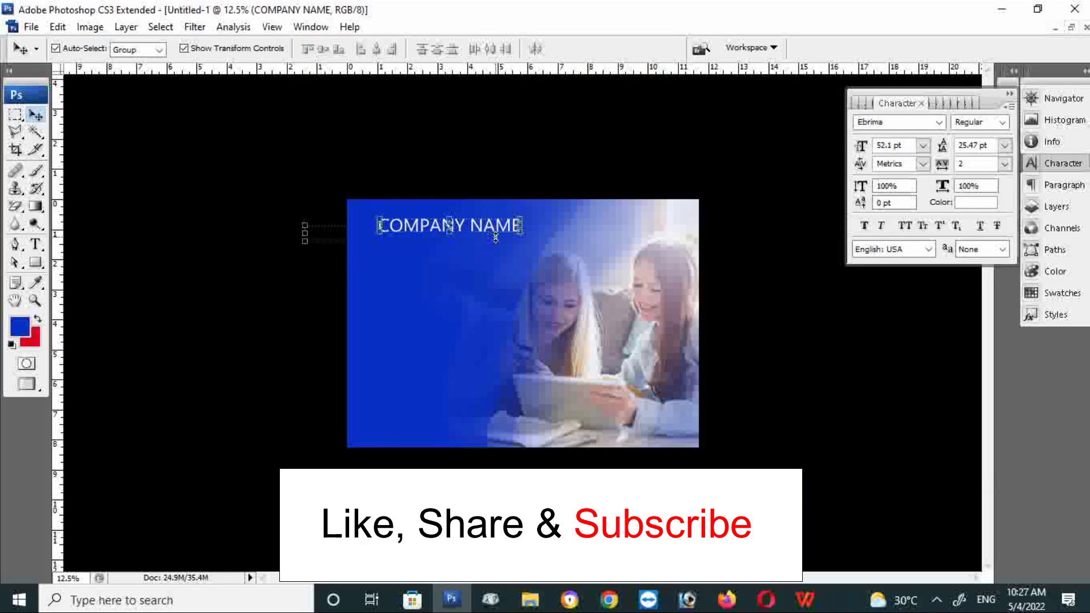
mouse_move(491, 231)
mouse_down()
mouse_move(460, 227)
mouse_move(487, 223)
mouse_up()
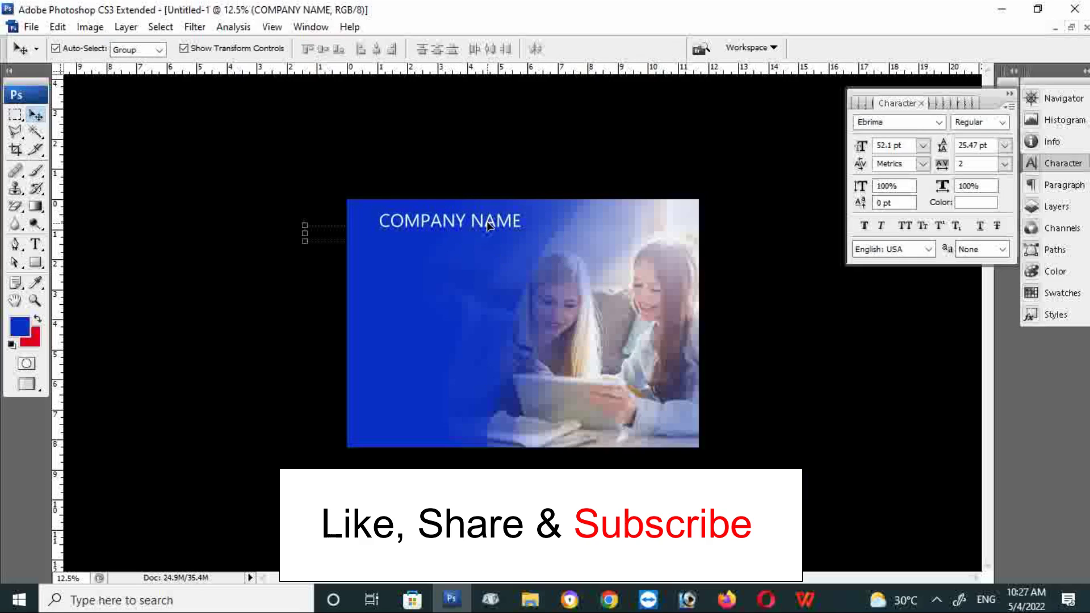
drag(487, 223, 490, 225)
Delete the stray empty Layer 3 from the layers list
click(35, 244)
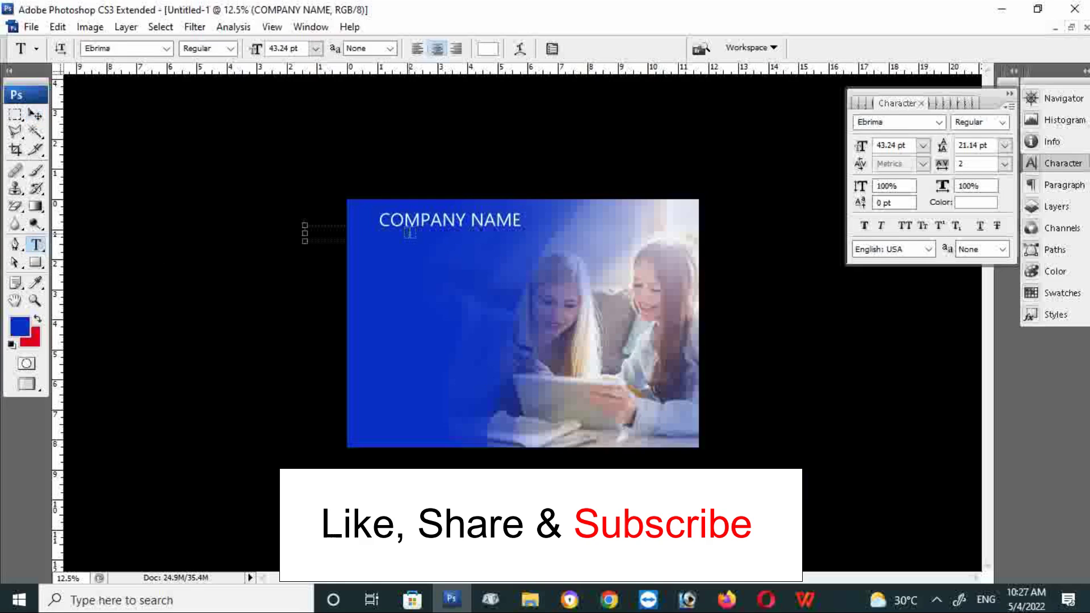
click(487, 231)
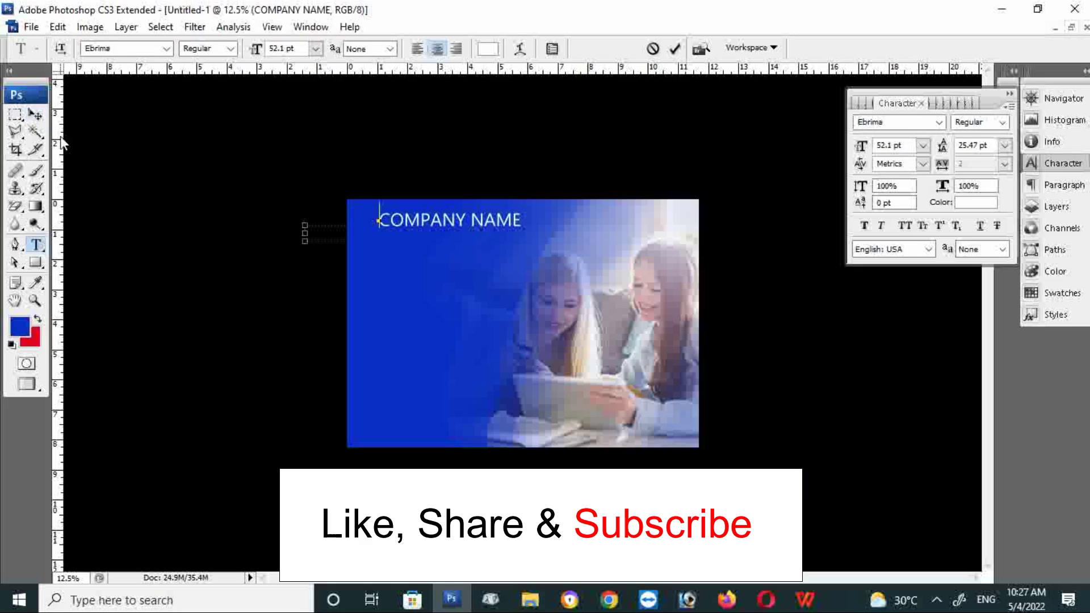
click(36, 115)
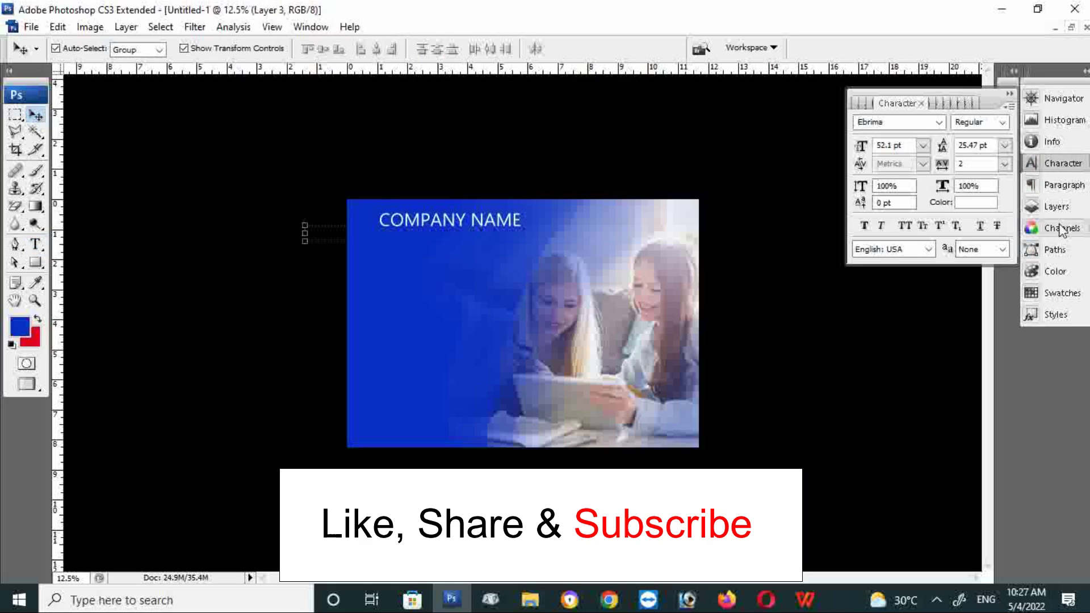
click(1056, 206)
right_click(941, 180)
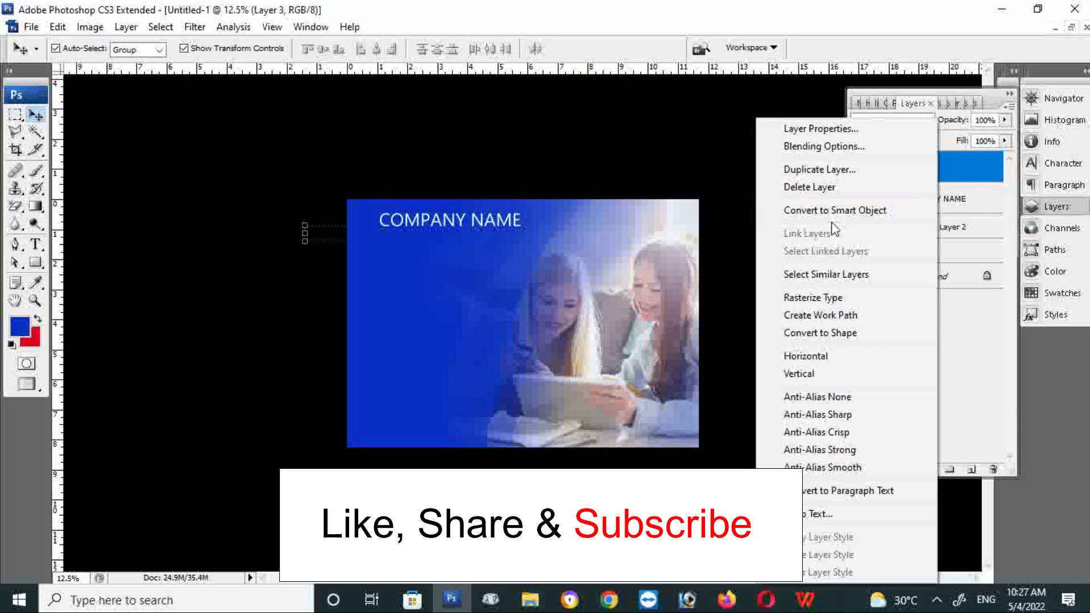
click(789, 188)
key(Return)
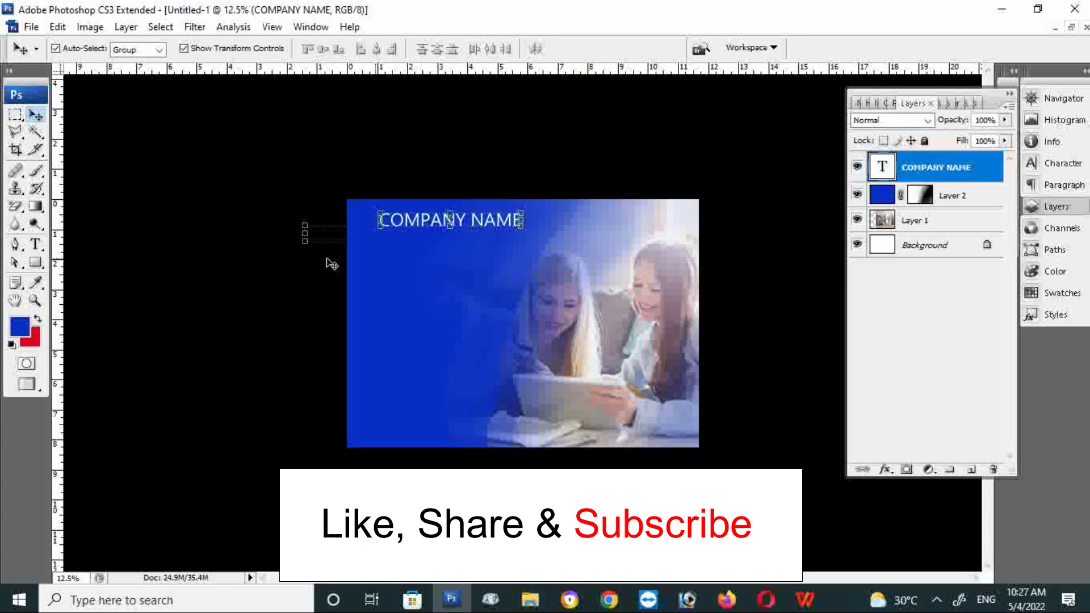
Prefix the heading with '#', nudge it up-left, and duplicate the text layer
click(35, 244)
click(453, 218)
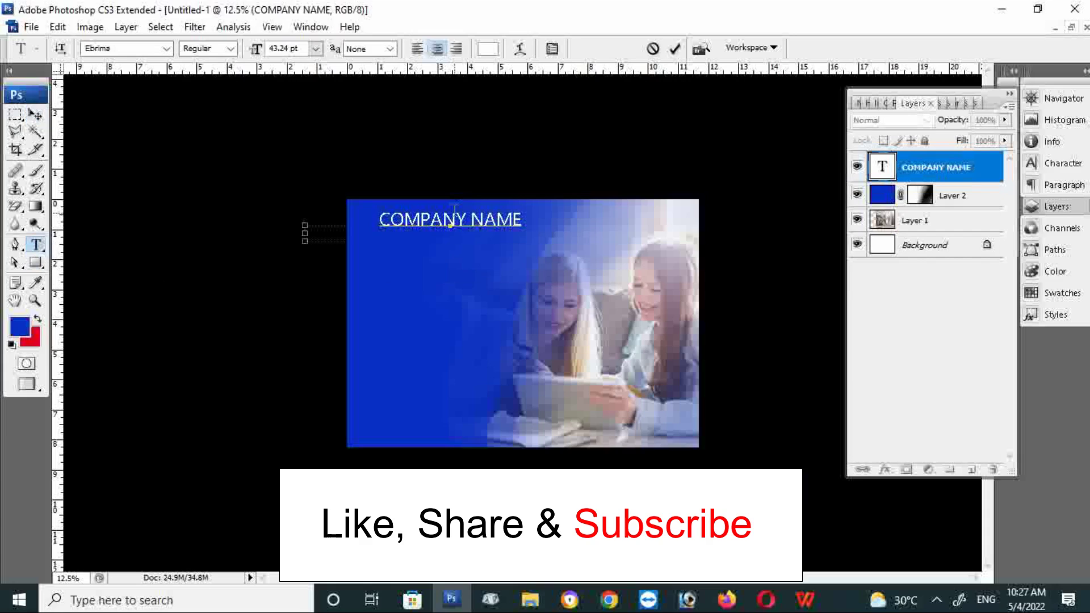
text(#)
click(35, 114)
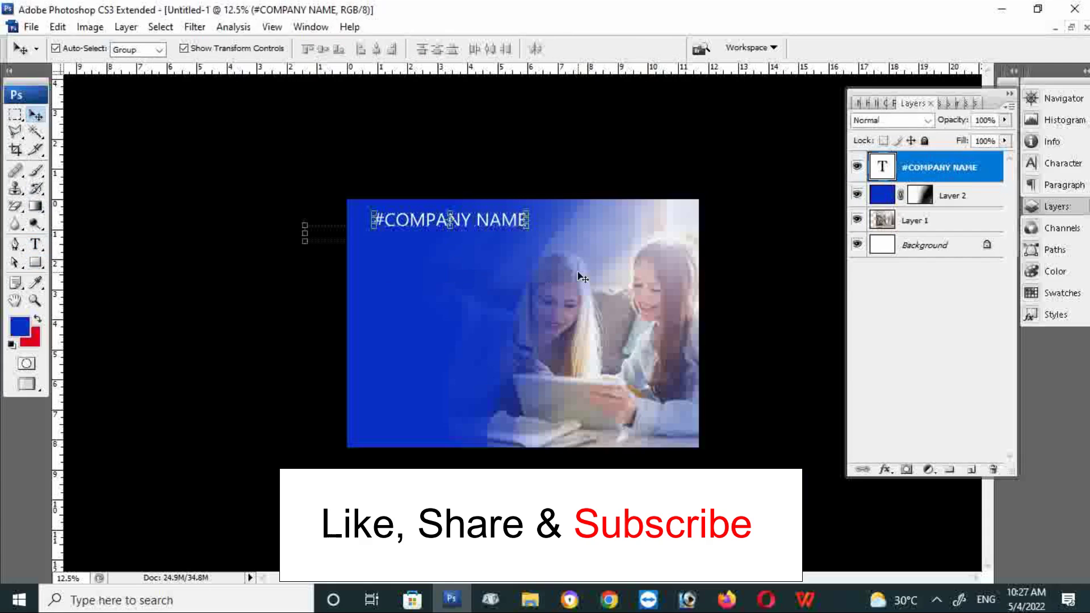
key(shift+Left)
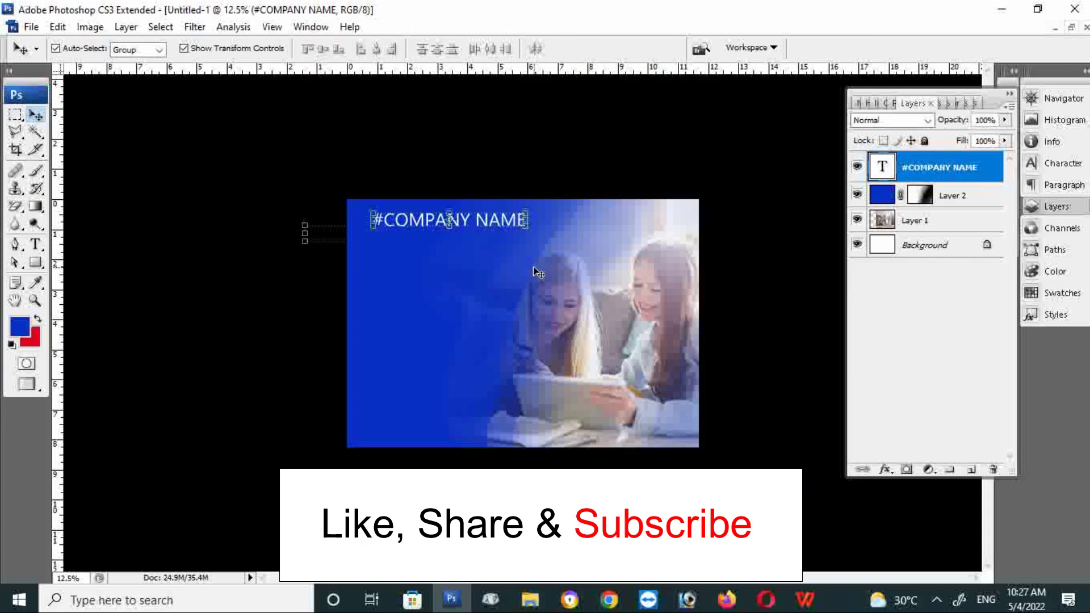
key(shift+Left)
key(shift+Left)
key(shift+Left)
key(shift+Left)
key(shift+Left)
key(shift+Up)
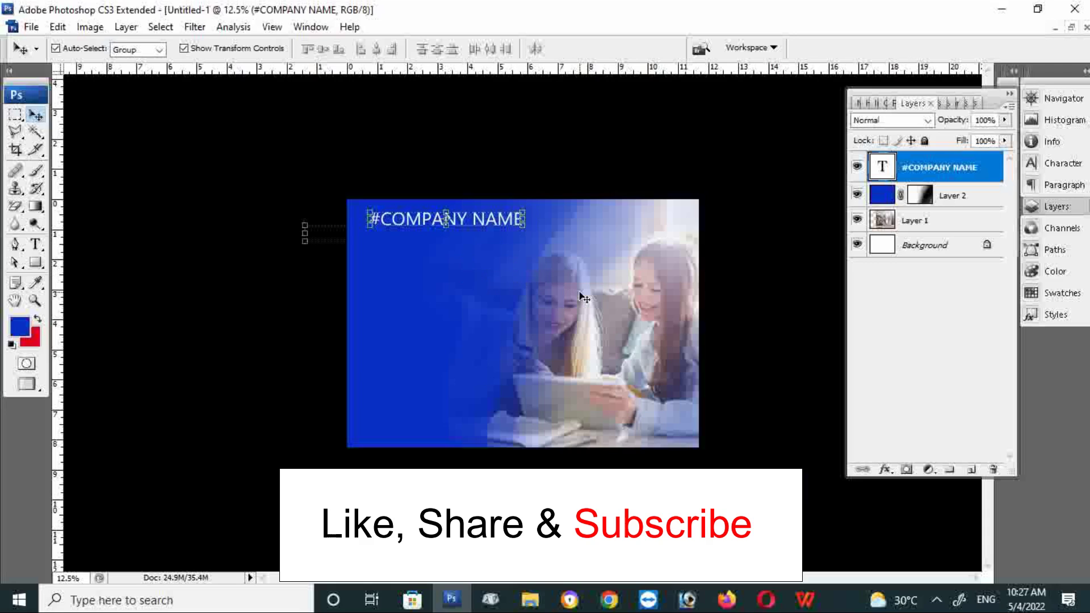
key(ctrl+j)
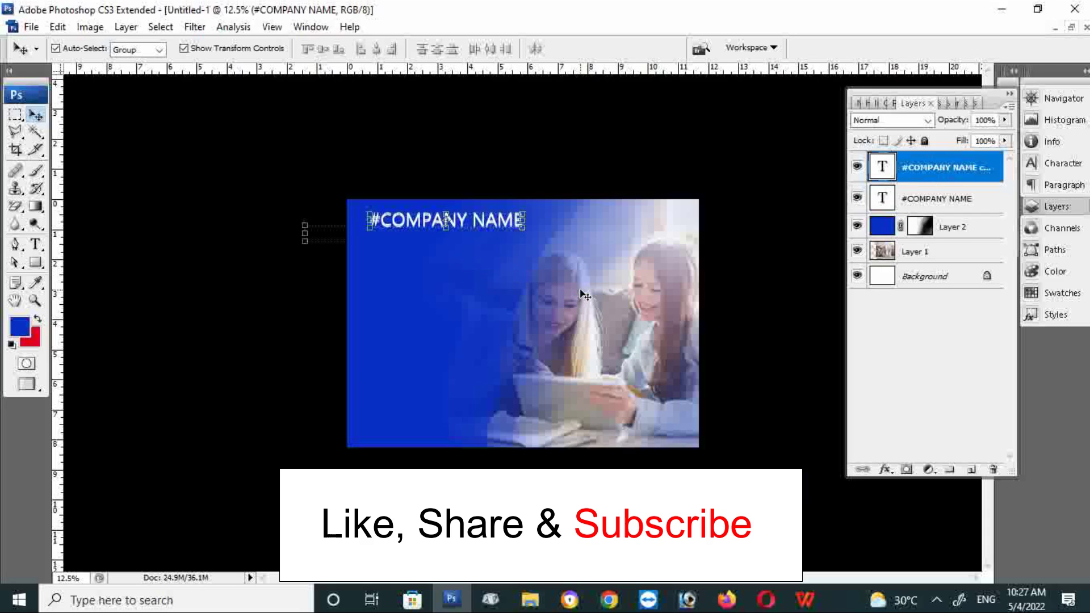
Move the copied #COMPANY NAME line lower and select all its text for editing
key(shift+Down)
key(shift+Down)
key(shift+Down)
key(shift+Down)
key(shift+Down)
key(shift+Down)
key(shift+Down)
key(shift+Down)
key(shift+Down)
key(shift+Down)
key(shift+Down)
key(shift+Down)
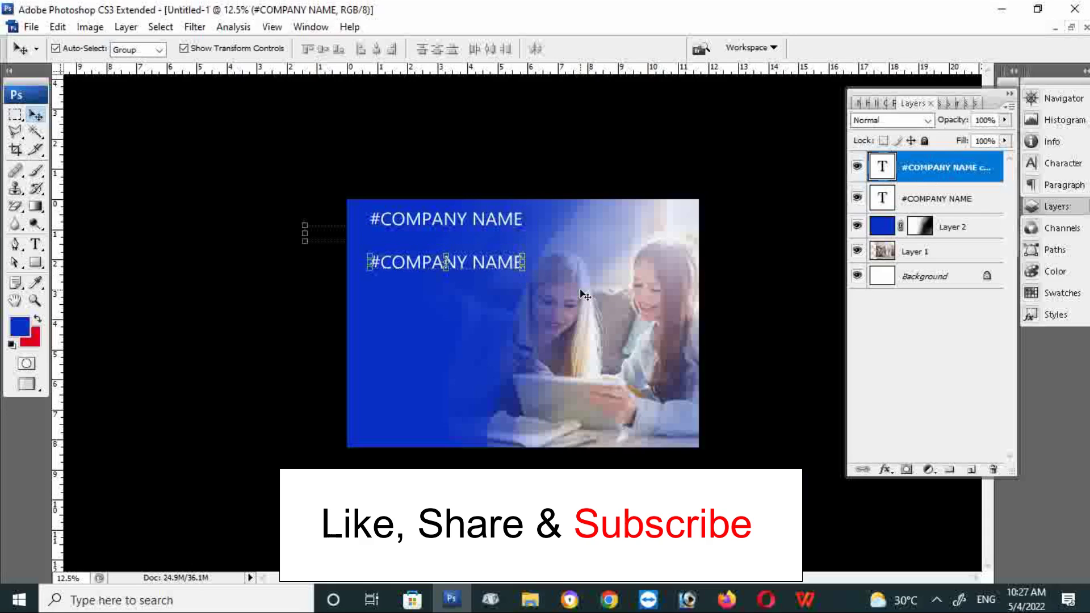
key(shift+Down)
key(shift+Down)
key(shift+Down)
click(36, 244)
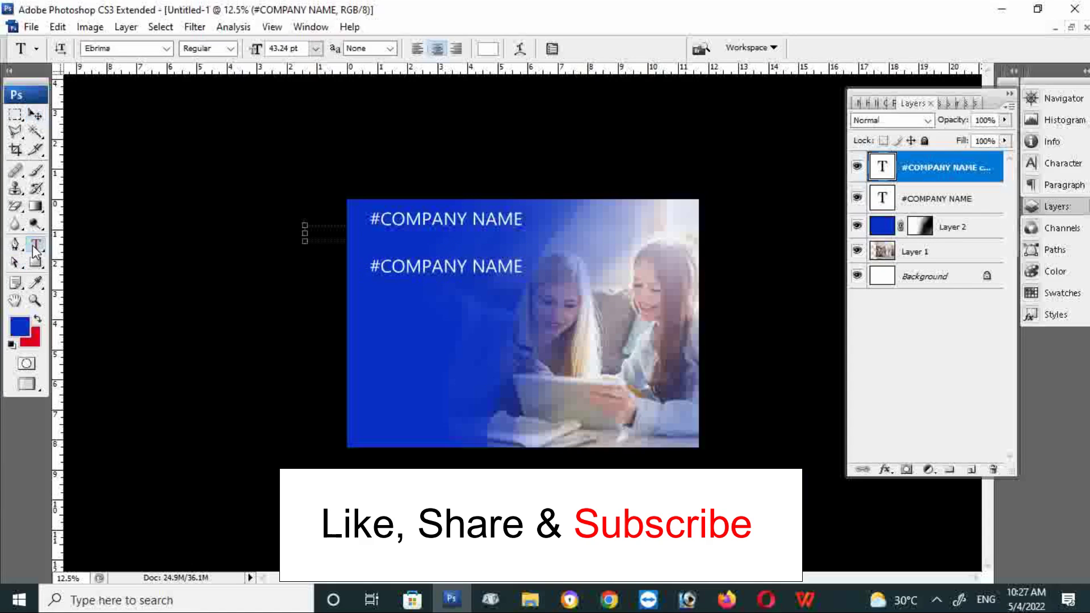
click(413, 270)
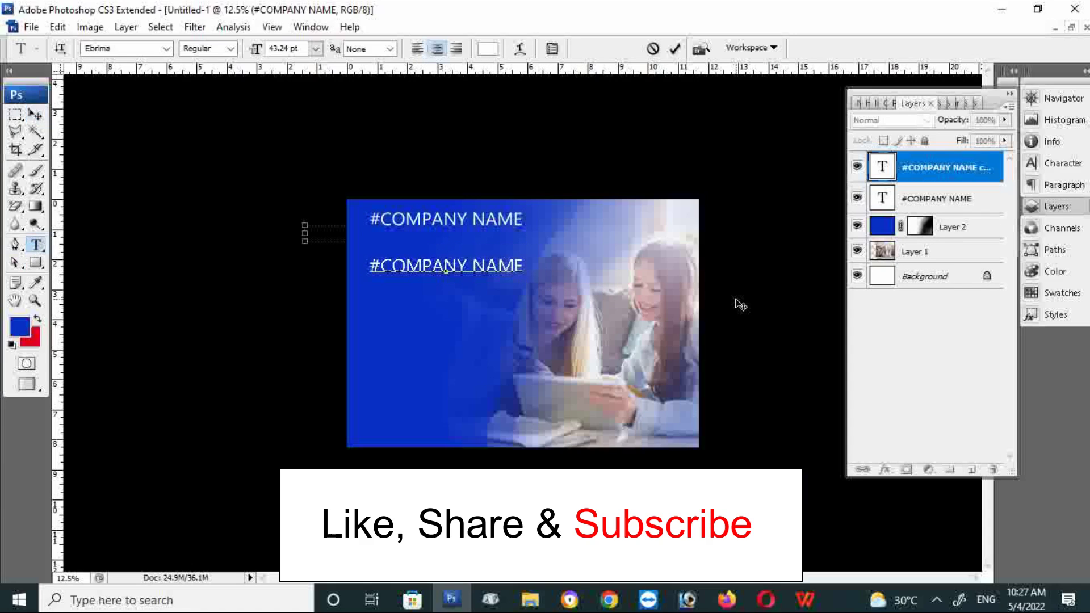
key(ctrl+a)
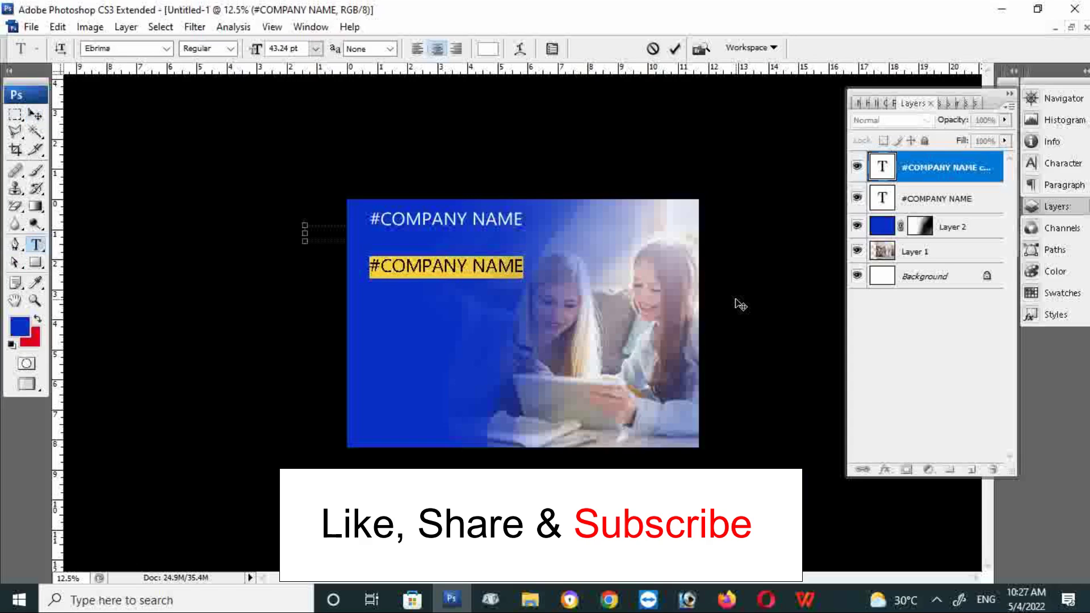
Replace it with 'Sign Up Today' and 'for Product' on two lines, fixing typos
text(S)
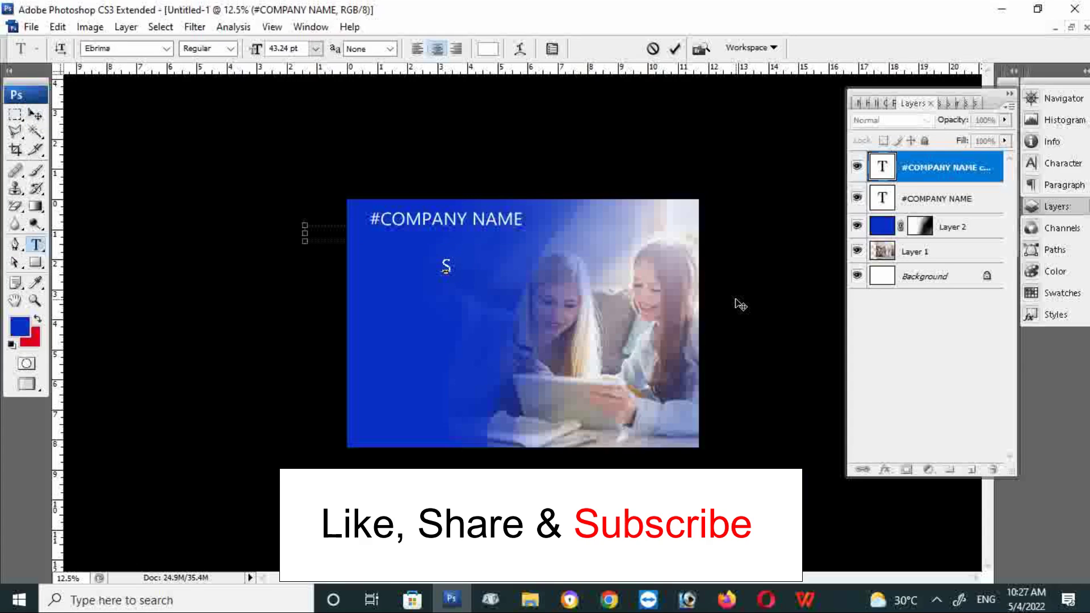
text(ign)
text( Up )
text(Today)
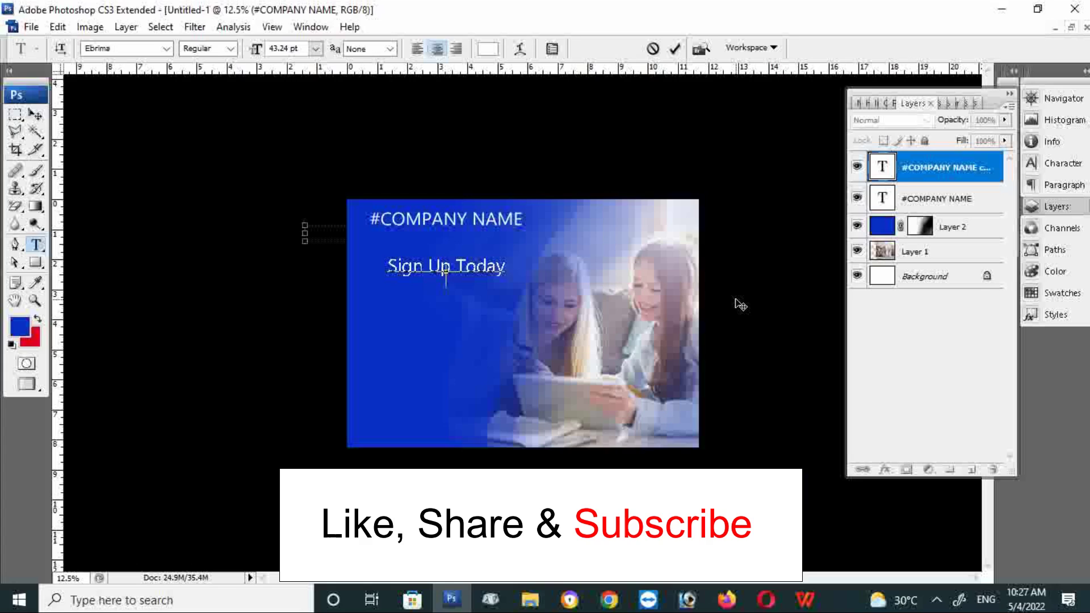
text(r)
text( Model)
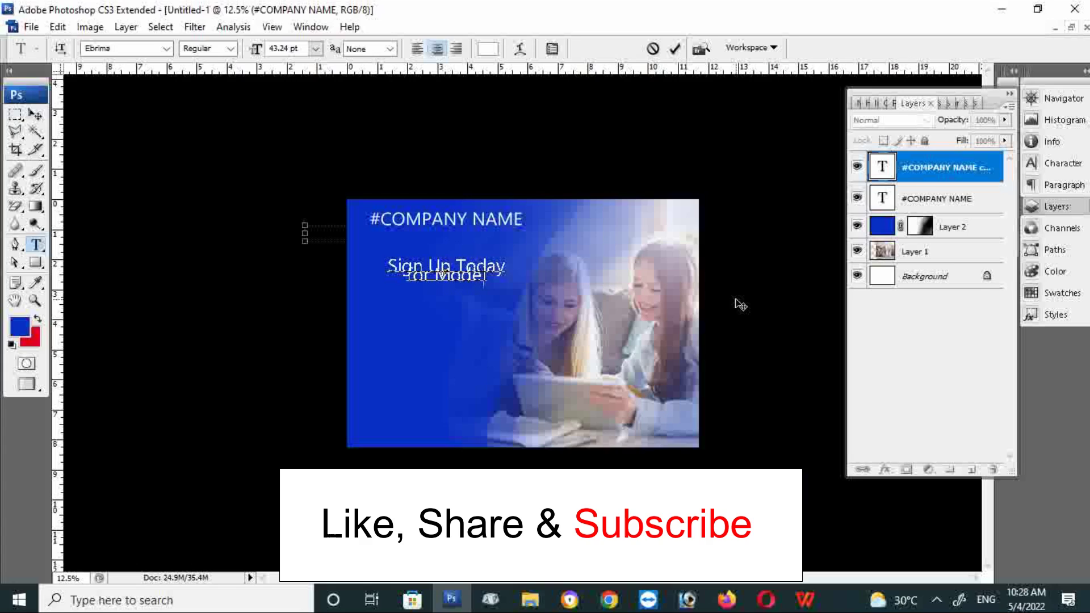
key(BackSpace)
key(BackSpace)
key(BackSpace)
key(BackSpace)
key(BackSpace)
key(BackSpace)
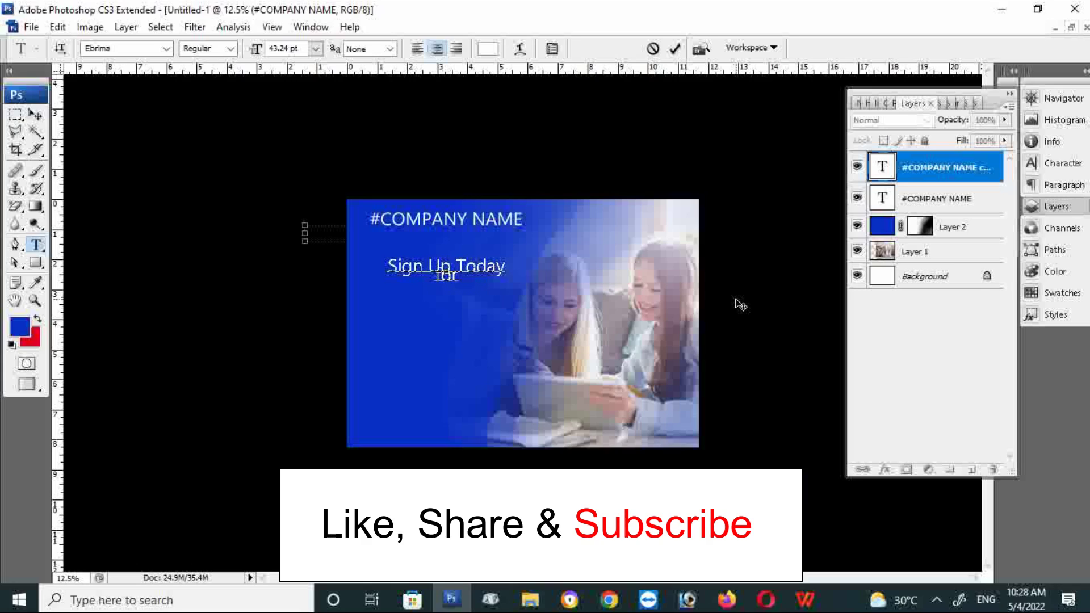
text(Ed)
text(i)
key(BackSpace)
text(as)
key(BackSpace)
key(BackSpace)
key(BackSpace)
text(Ed)
text(od)
text(uct)
Raise the tagline's leading to 50.14 pt in the Character panel
key(ctrl+a)
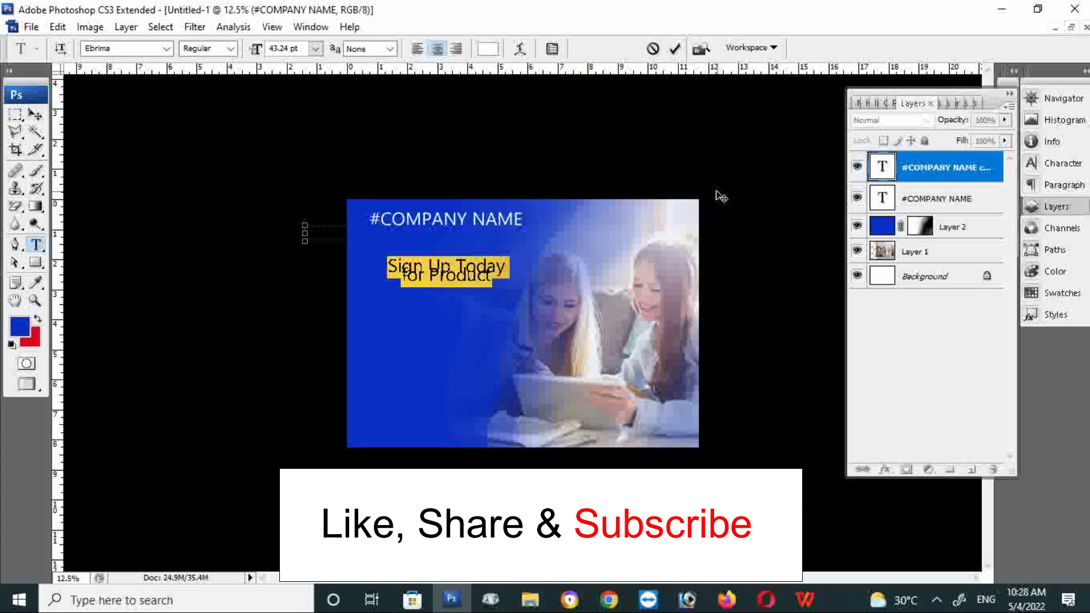
click(1063, 185)
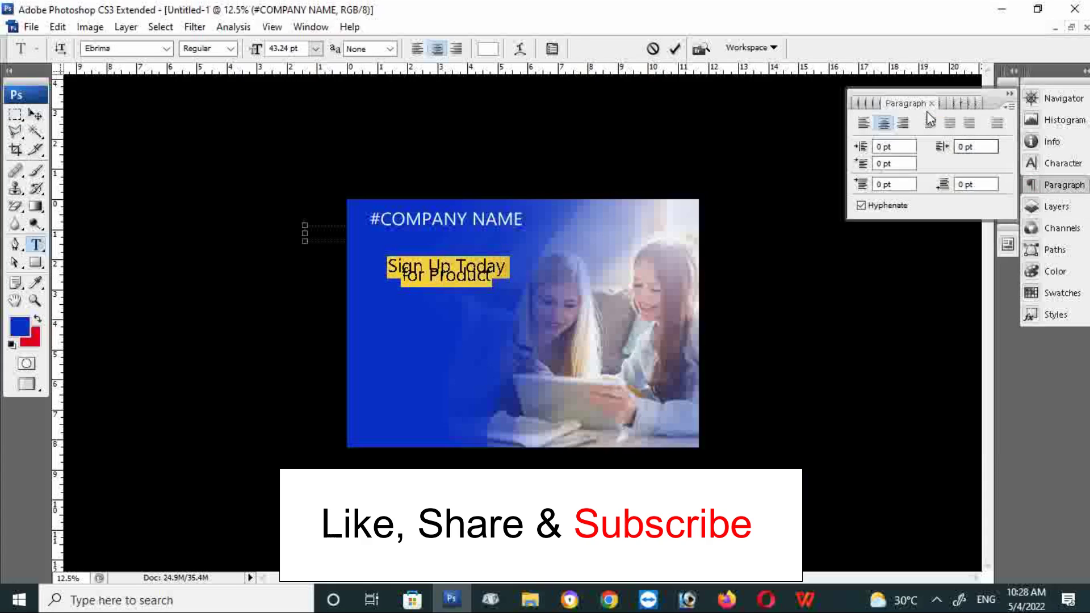
click(1058, 164)
click(978, 145)
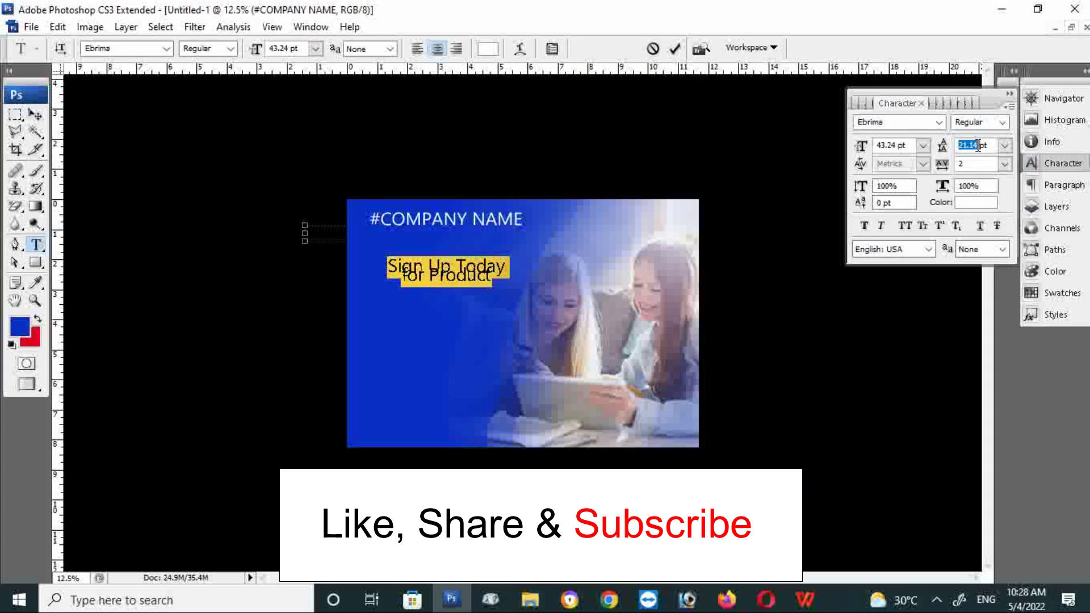
key(Up)
key(Up)
key(Up)
key(Up)
key(Up)
key(Up)
key(Up)
key(Up)
key(Up)
key(Up)
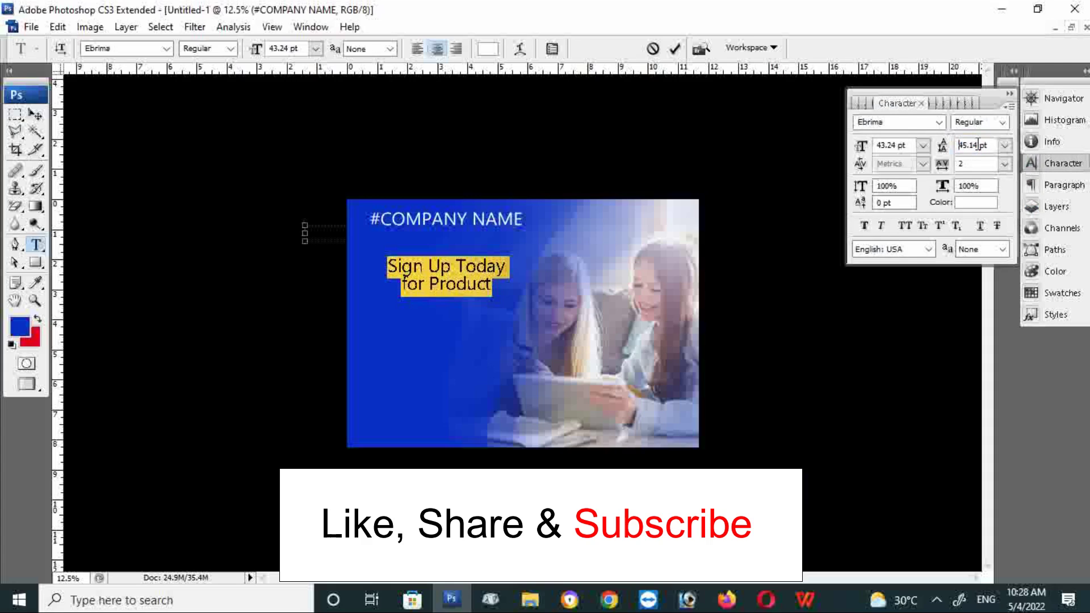
key(Up)
key(Up)
key(Up)
key(Up)
key(Up)
key(Up)
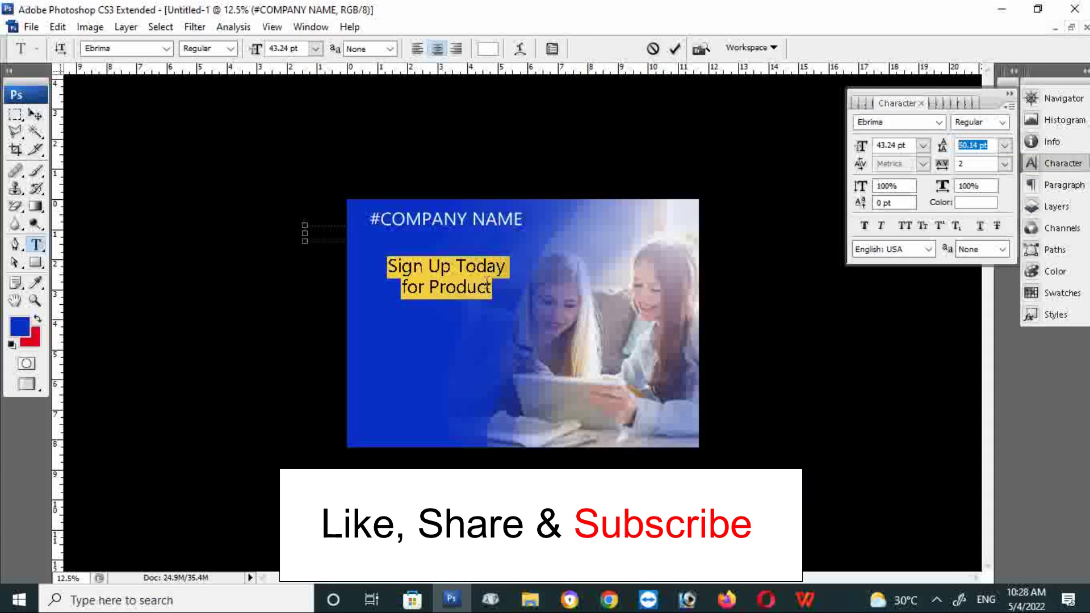
Add ' Model' and a third line '& Prize in your TagList' to the tagline
click(487, 282)
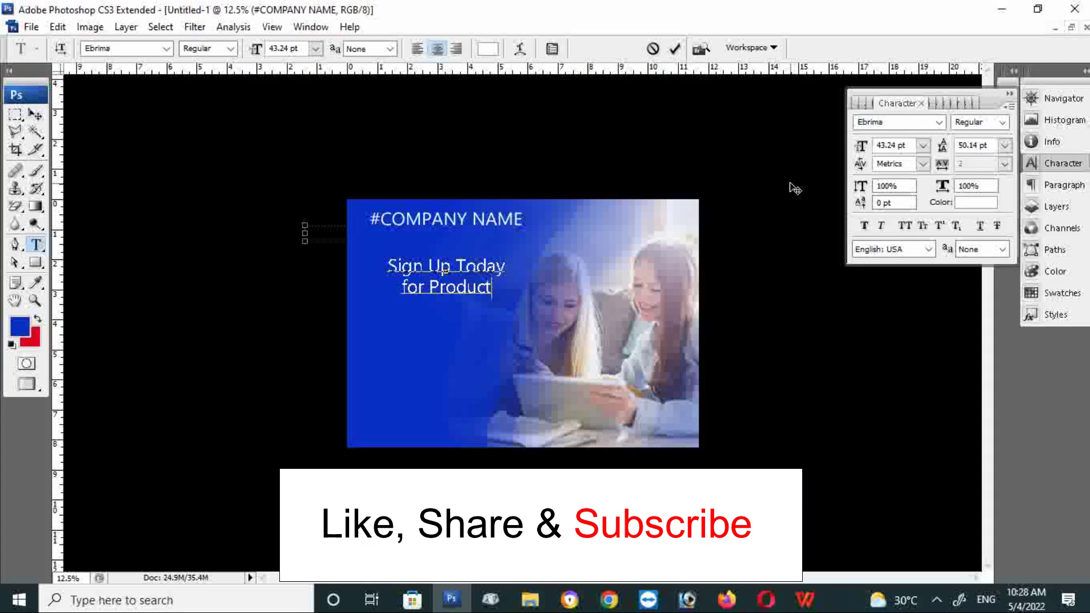
text( Modl)
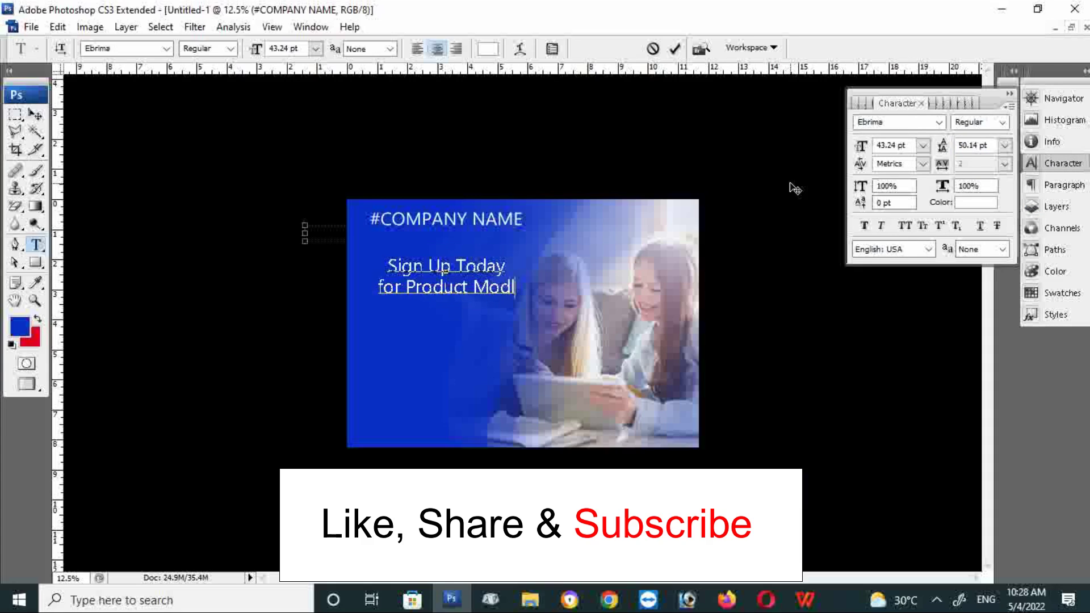
text(el)
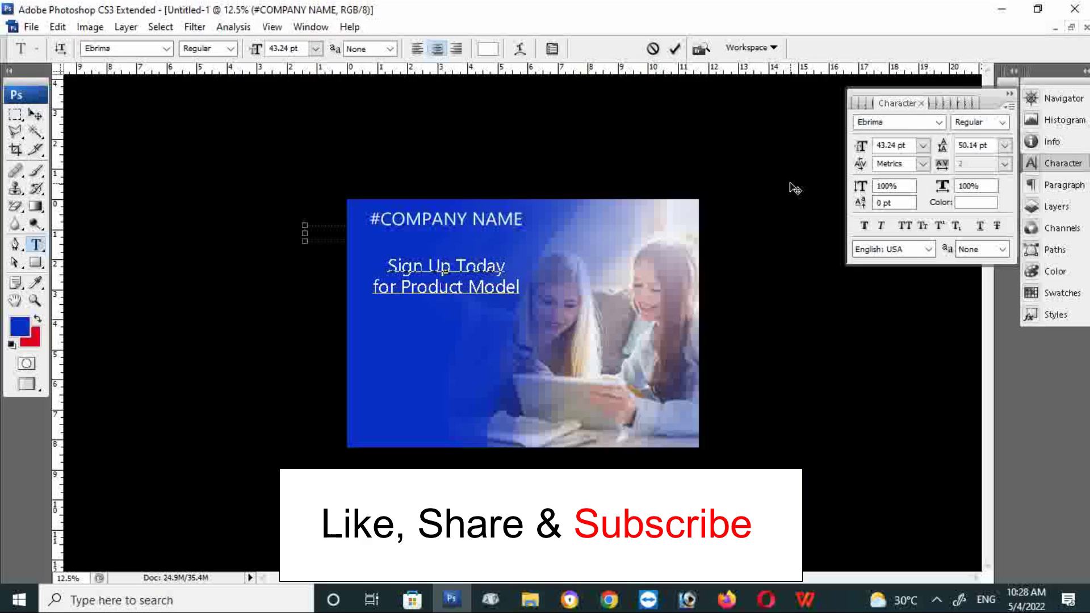
key(BackSpace)
text($)
text(& P)
text(ri)
text(ze )
text(as)
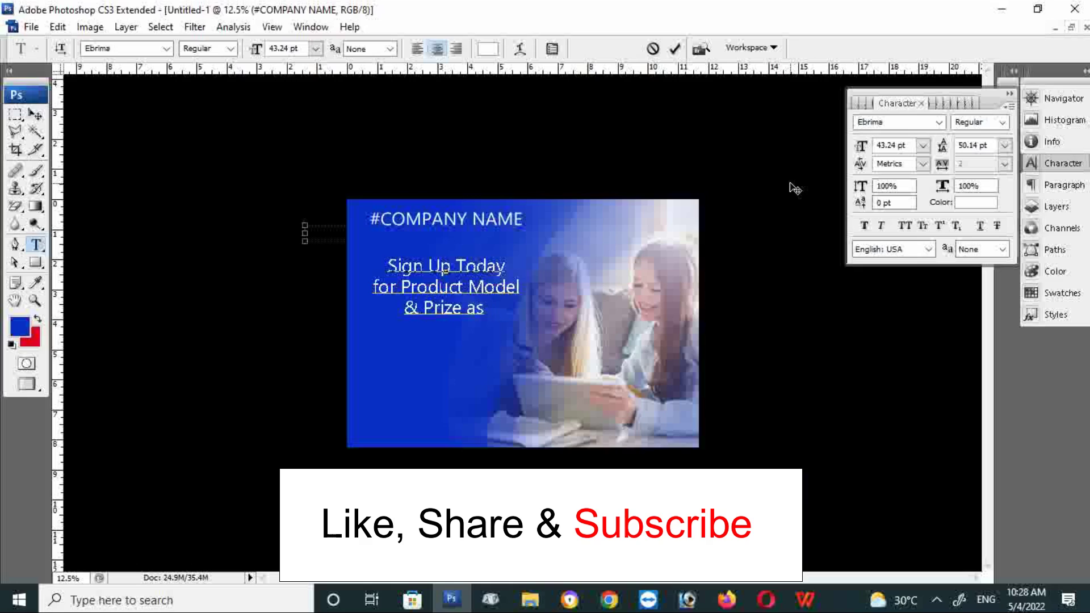
text( a)
key(BackSpace)
key(BackSpace)
key(BackSpace)
key(BackSpace)
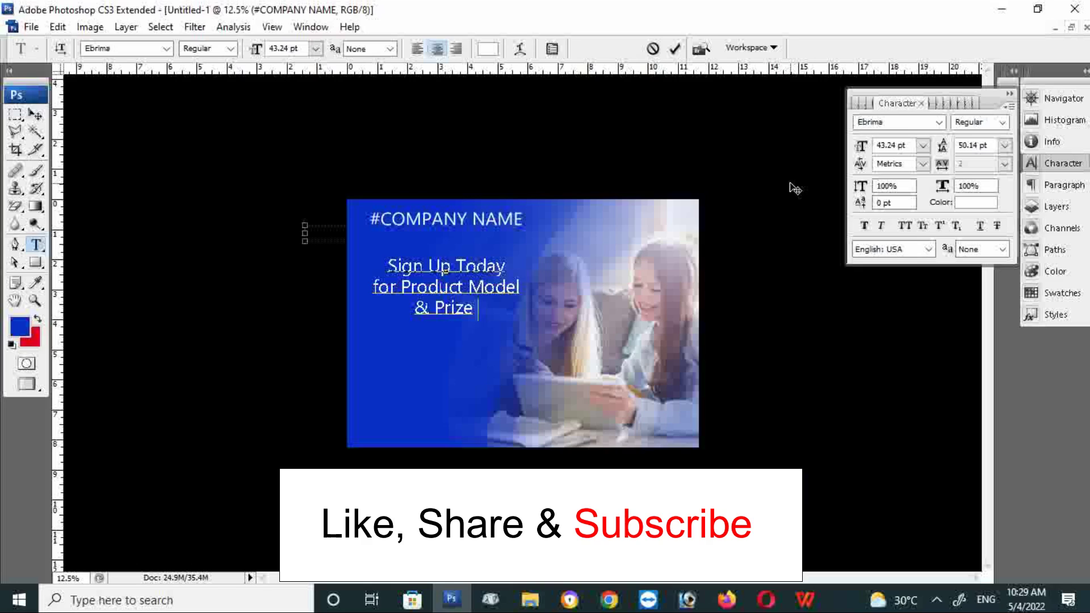
text(i)
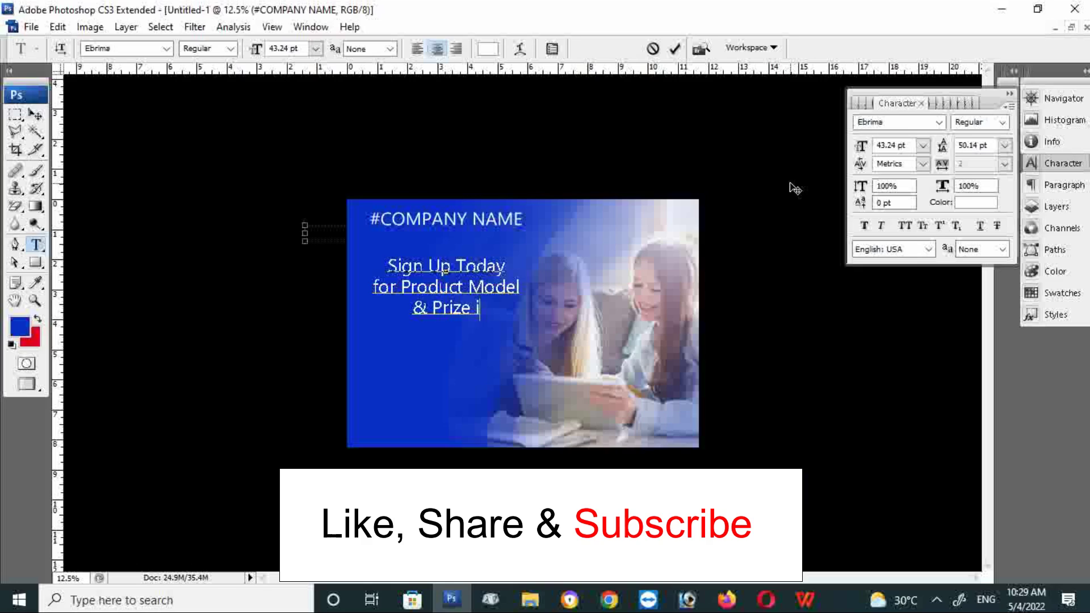
text(n you)
text(r)
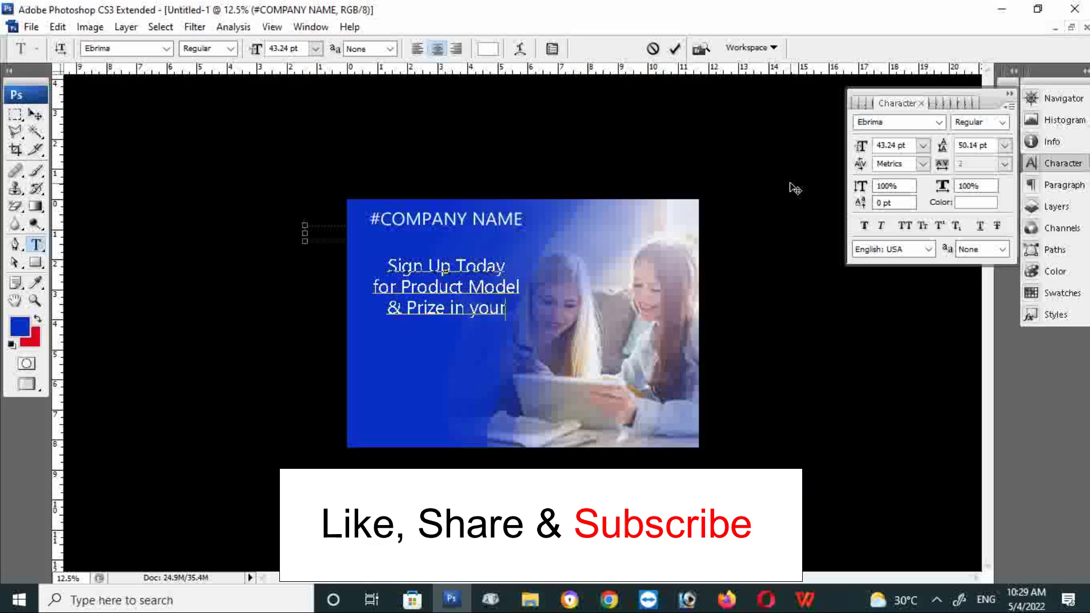
text( Tag)
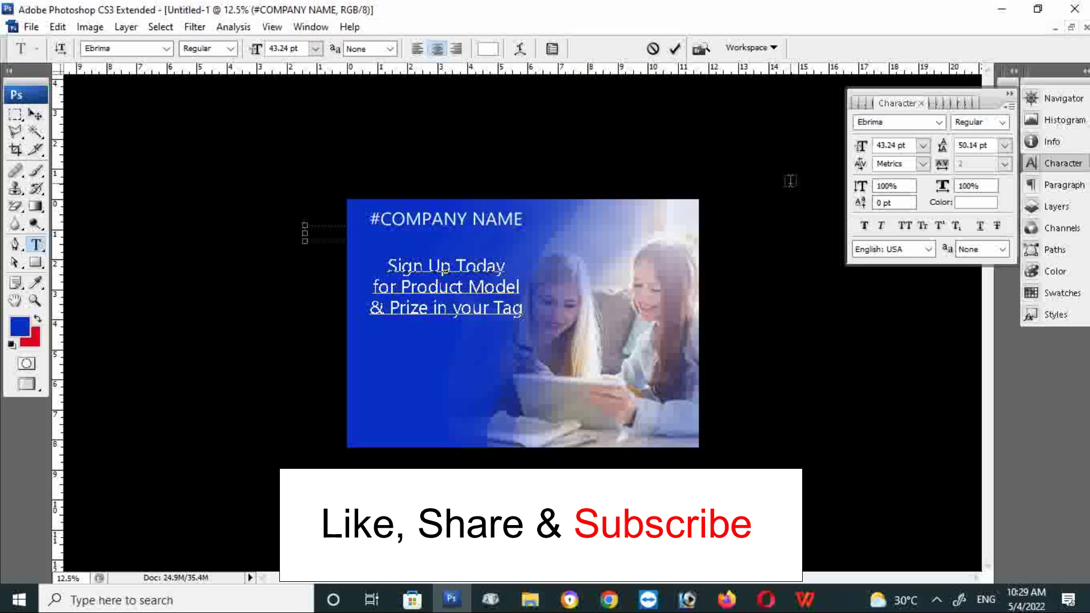
text(List)
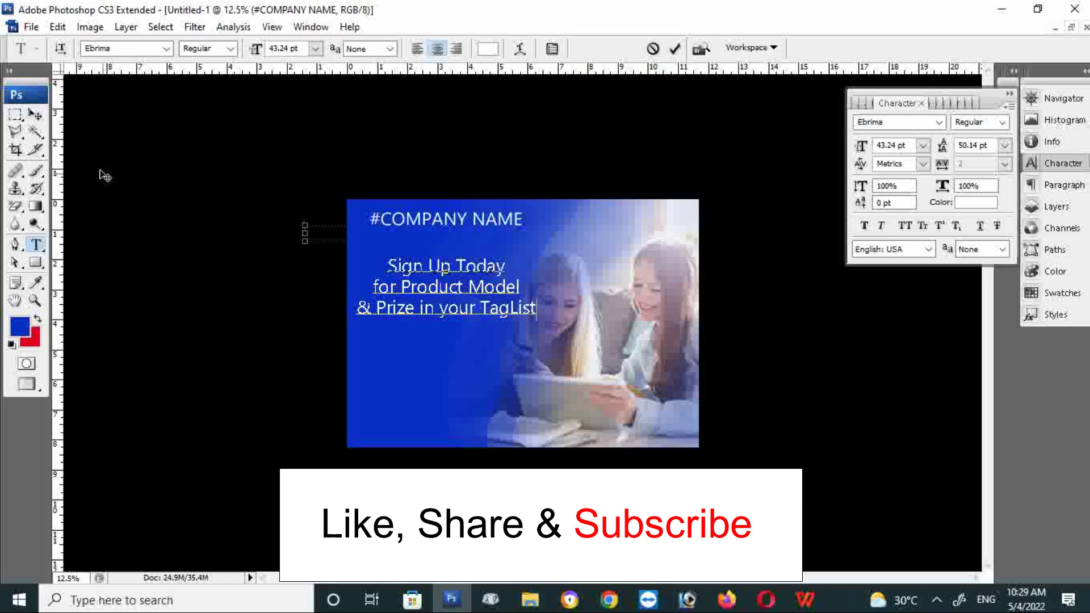
key(ctrl+a)
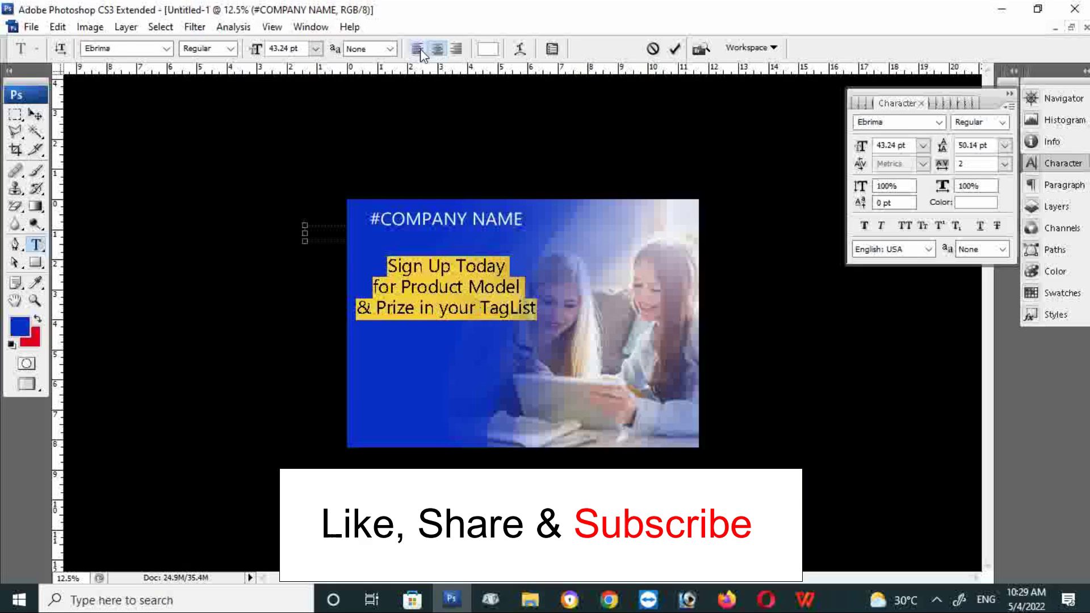
Left-align the tagline and move it under the company name's left edge
click(417, 49)
click(35, 117)
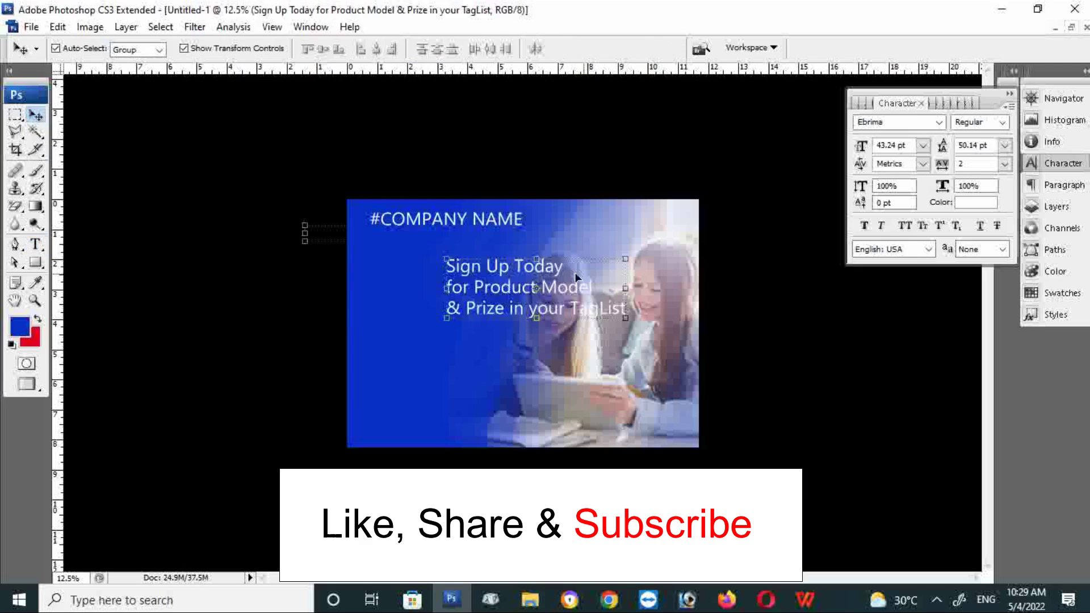
drag(554, 295, 483, 292)
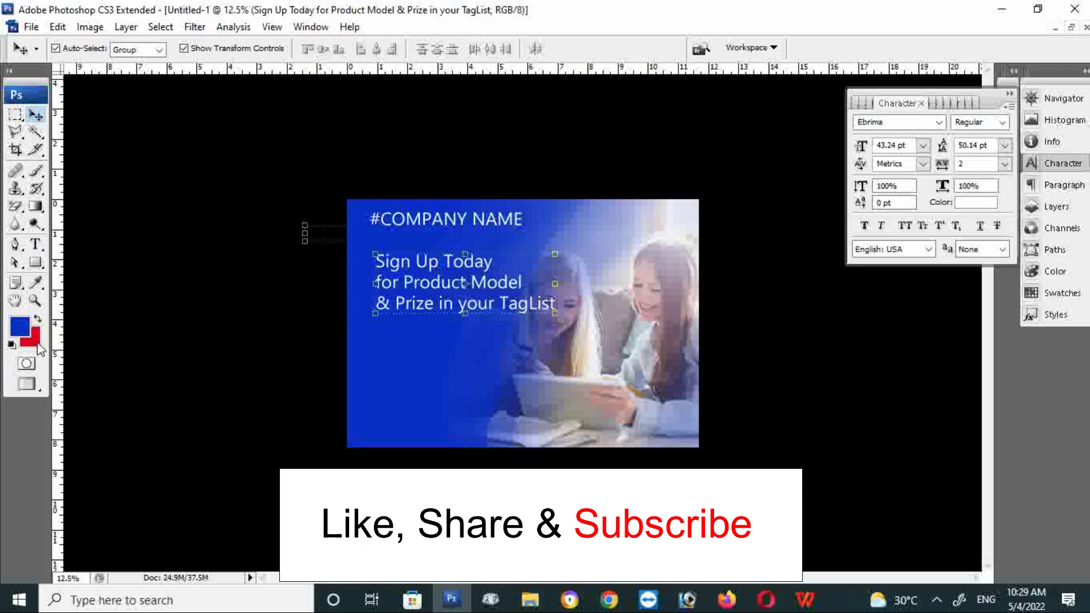
Fill the tagline text with bright yellow
key(i)
click(32, 321)
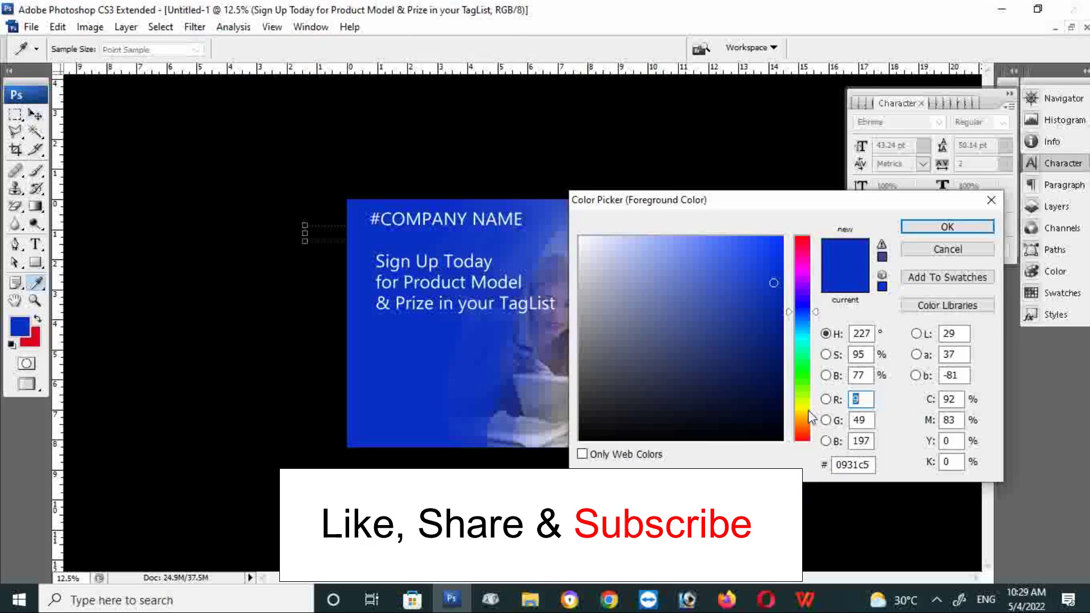
click(803, 398)
click(777, 249)
click(947, 226)
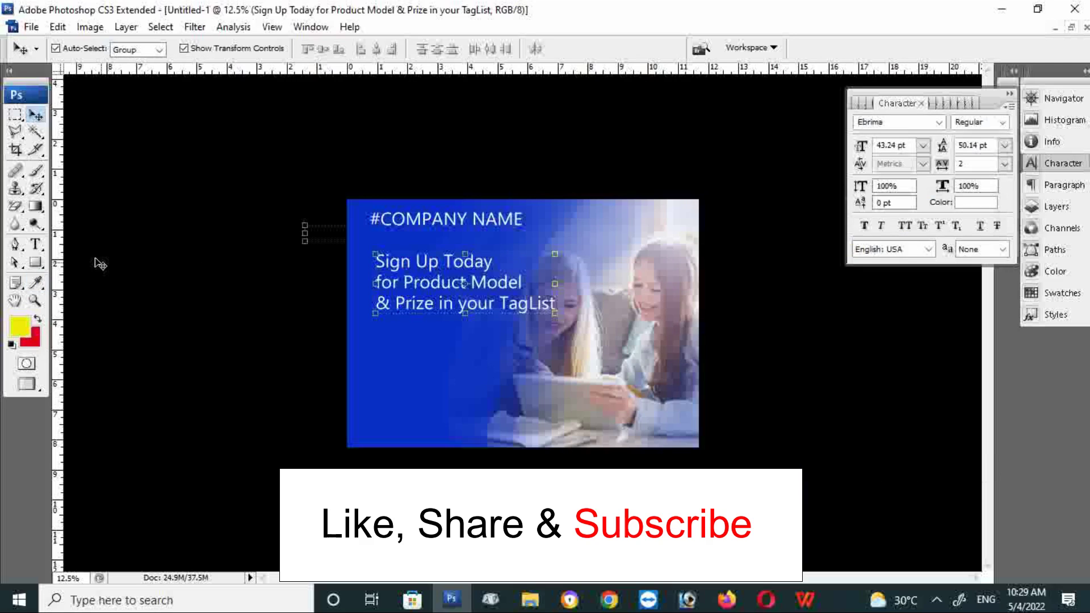
key(alt+BackSpace)
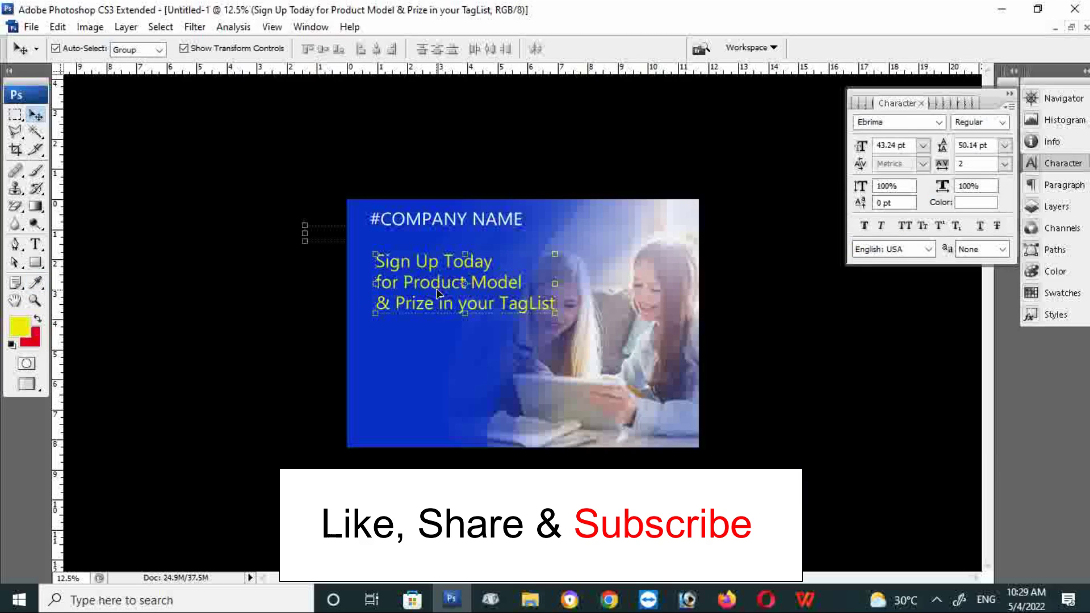
Scale the yellow tagline down to 84.5% and nudge it into place
drag(437, 292, 431, 291)
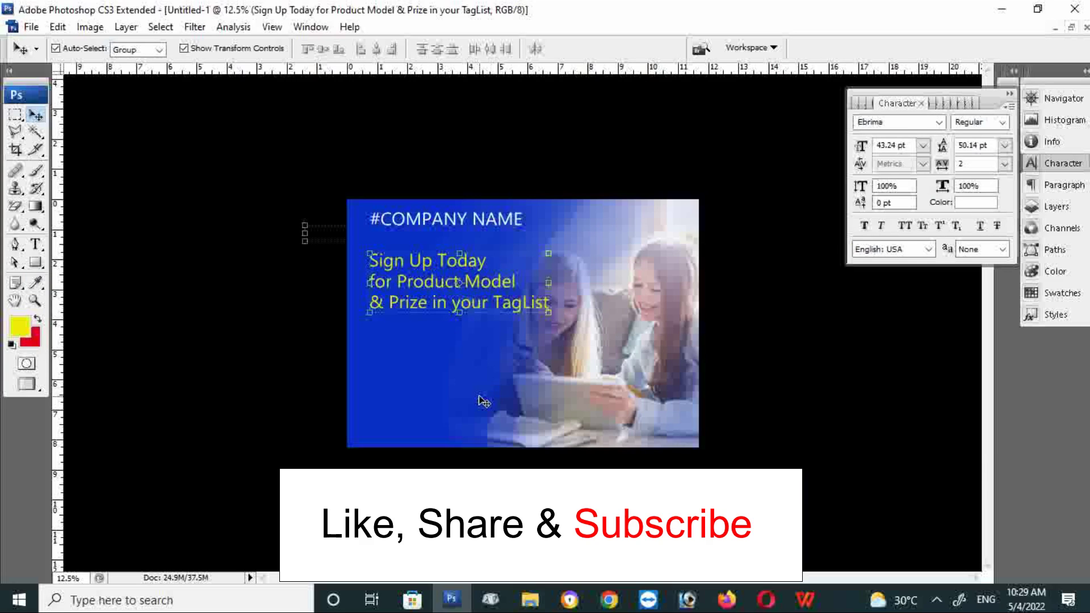
drag(421, 291, 431, 292)
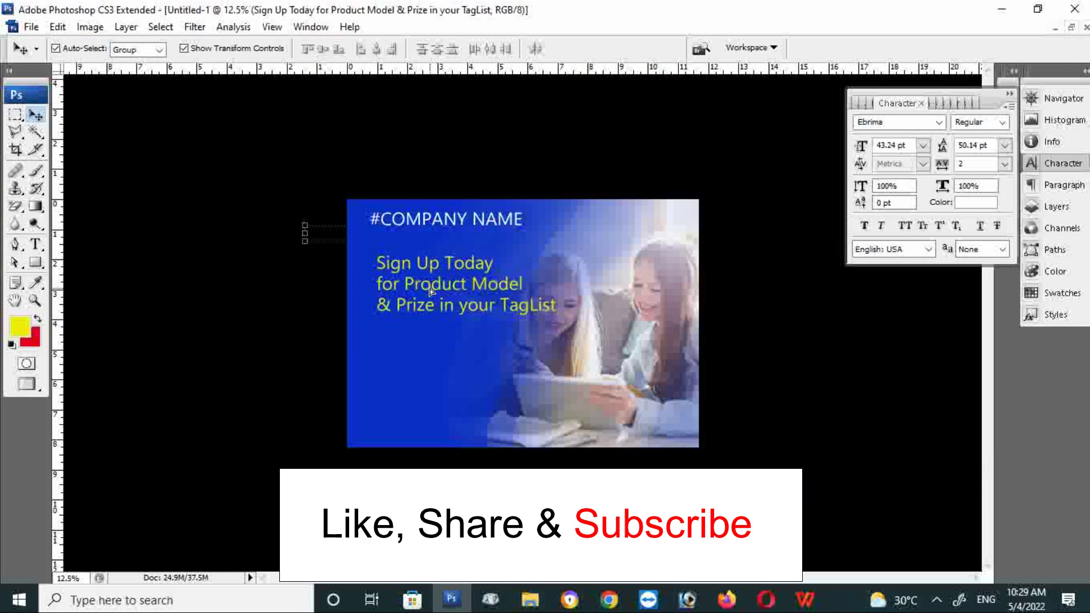
drag(562, 258, 523, 267)
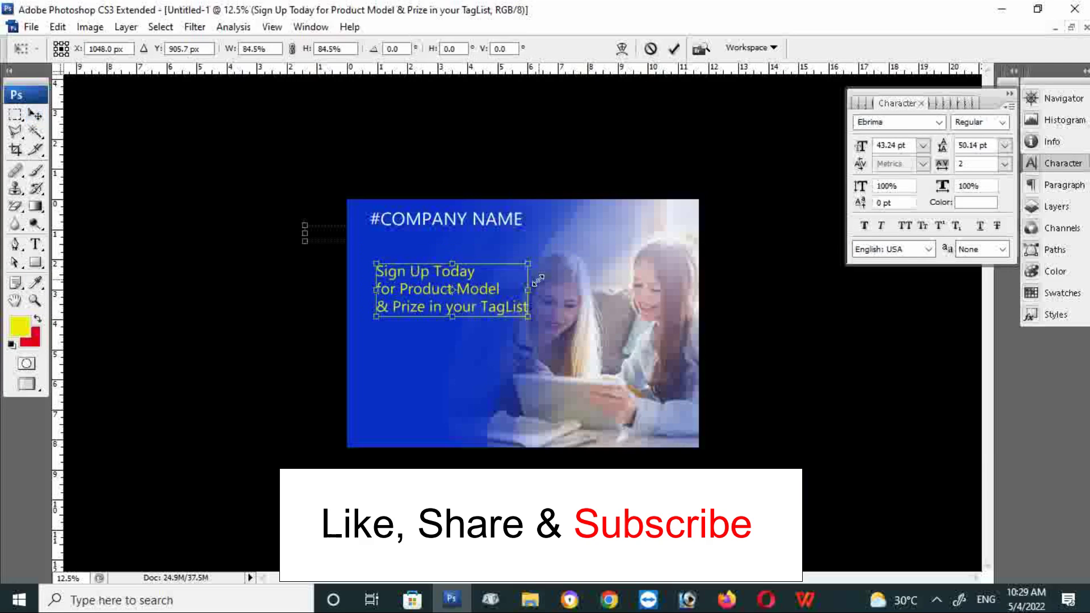
key(Return)
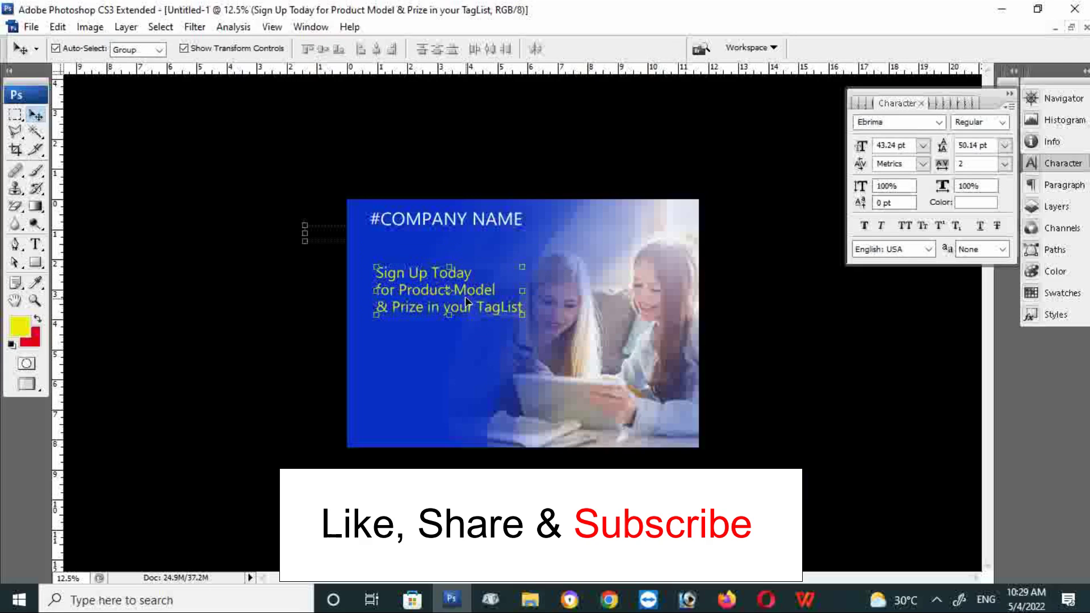
drag(467, 302, 468, 299)
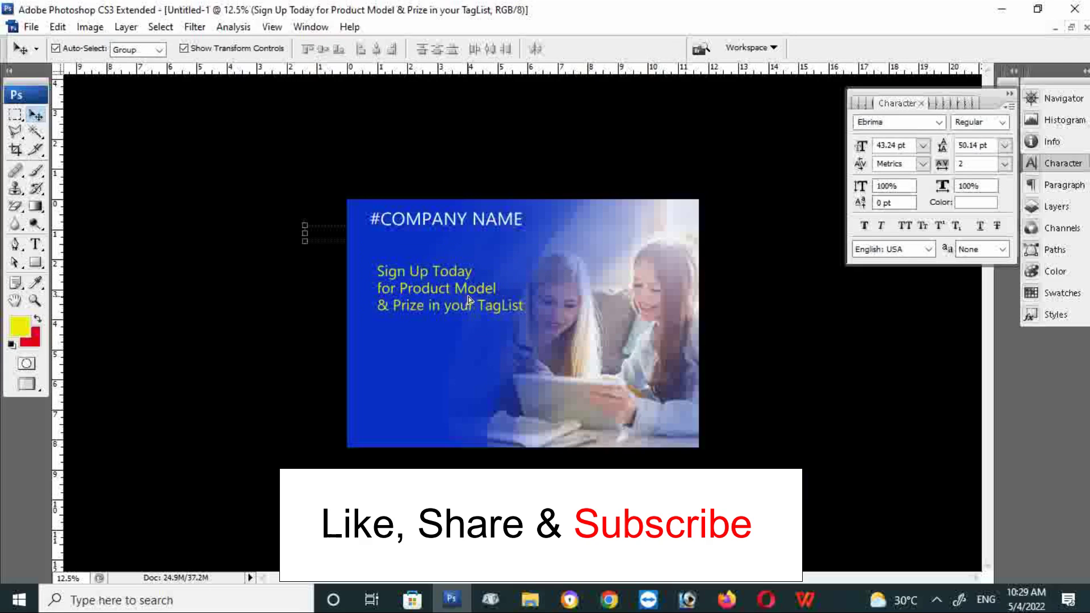
Draw a yellow rounded-rectangle button below the tagline
right_click(38, 264)
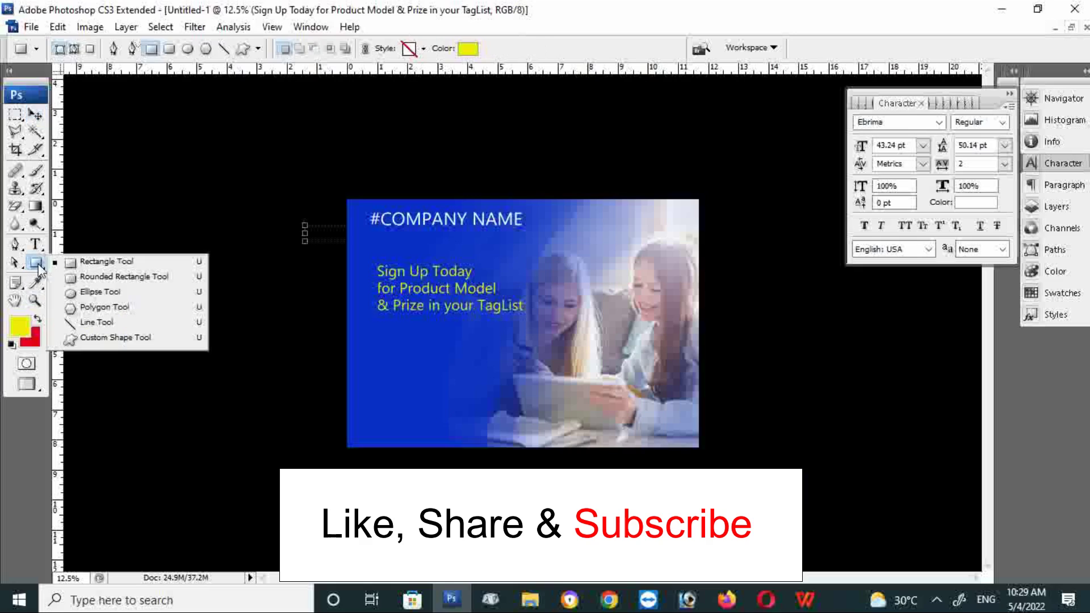
click(85, 277)
drag(378, 358, 498, 391)
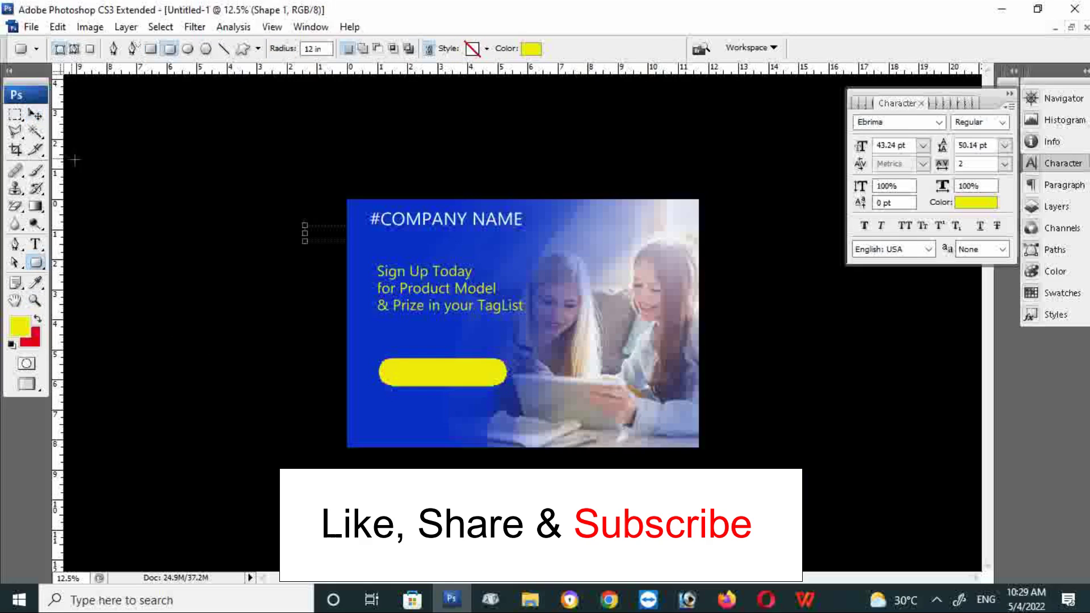
Add red 'Sign Up' text inside the yellow button
click(35, 115)
click(36, 244)
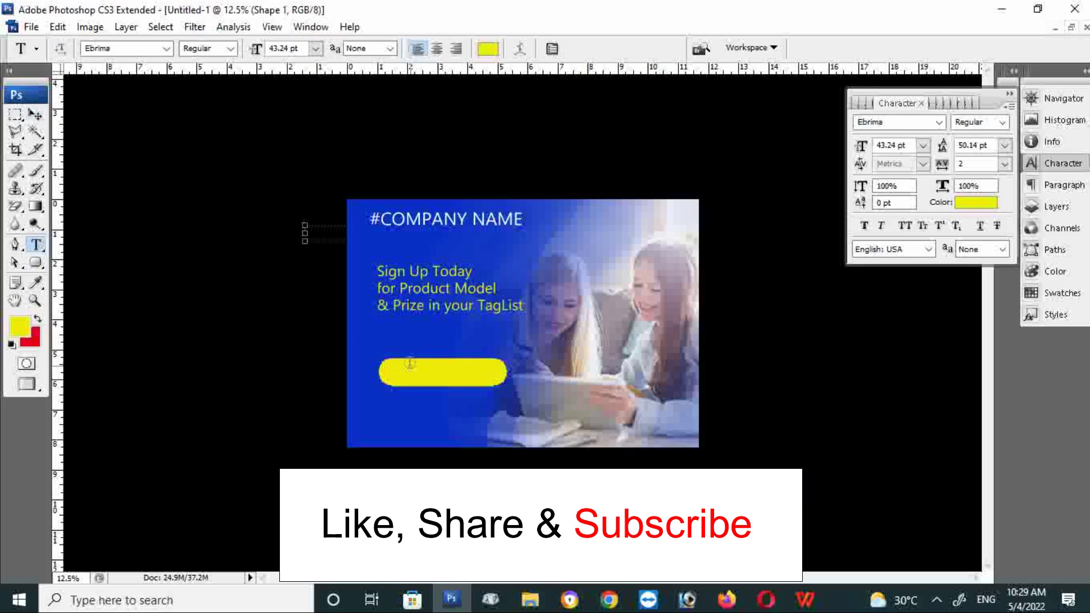
click(442, 371)
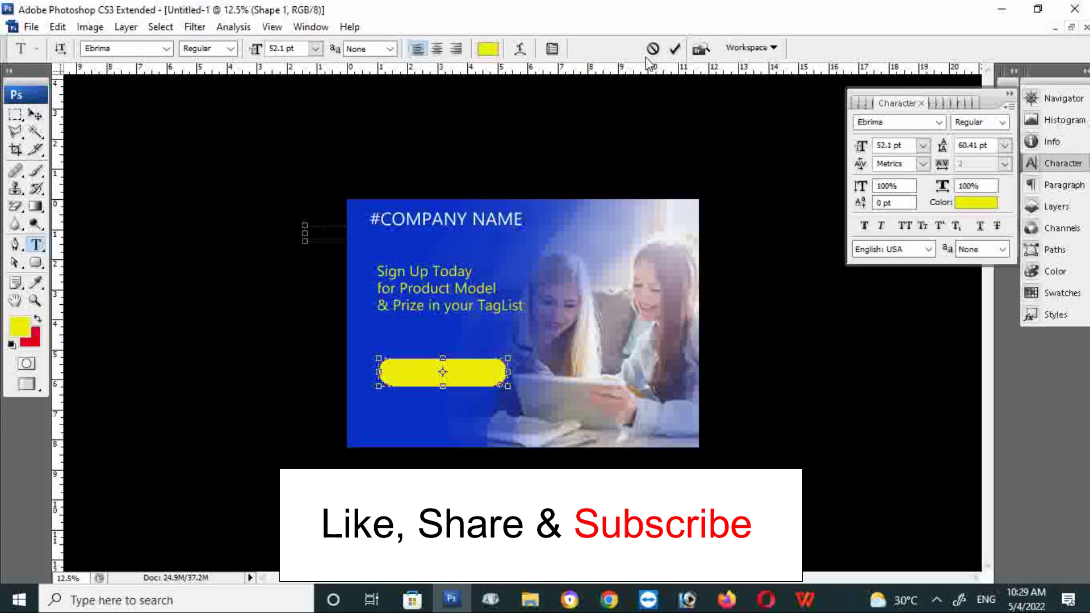
key(ctrl+a)
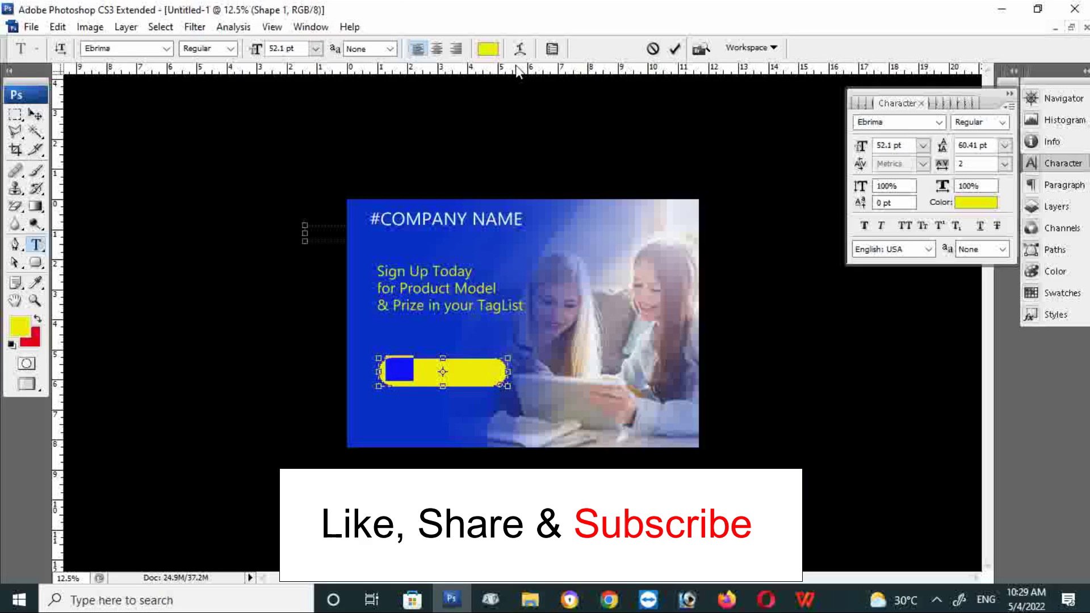
click(488, 49)
click(30, 338)
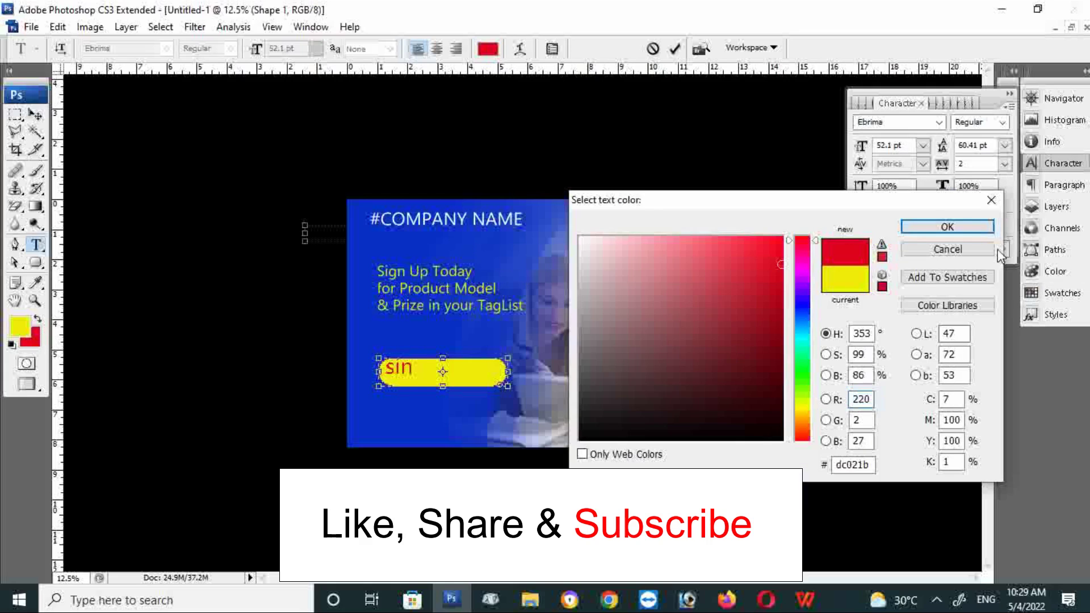
click(947, 227)
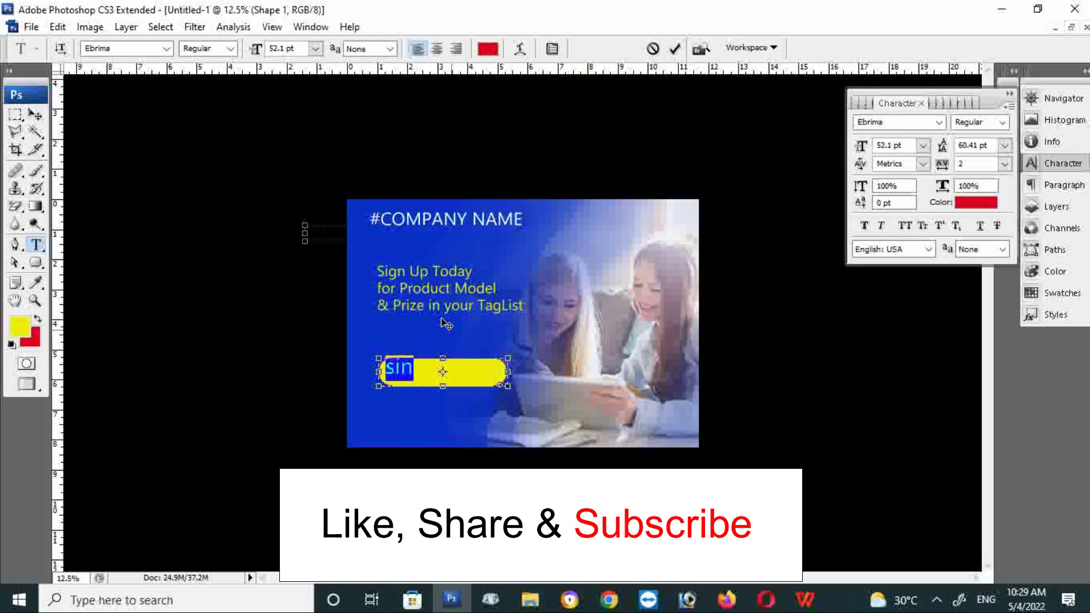
key(BackSpace)
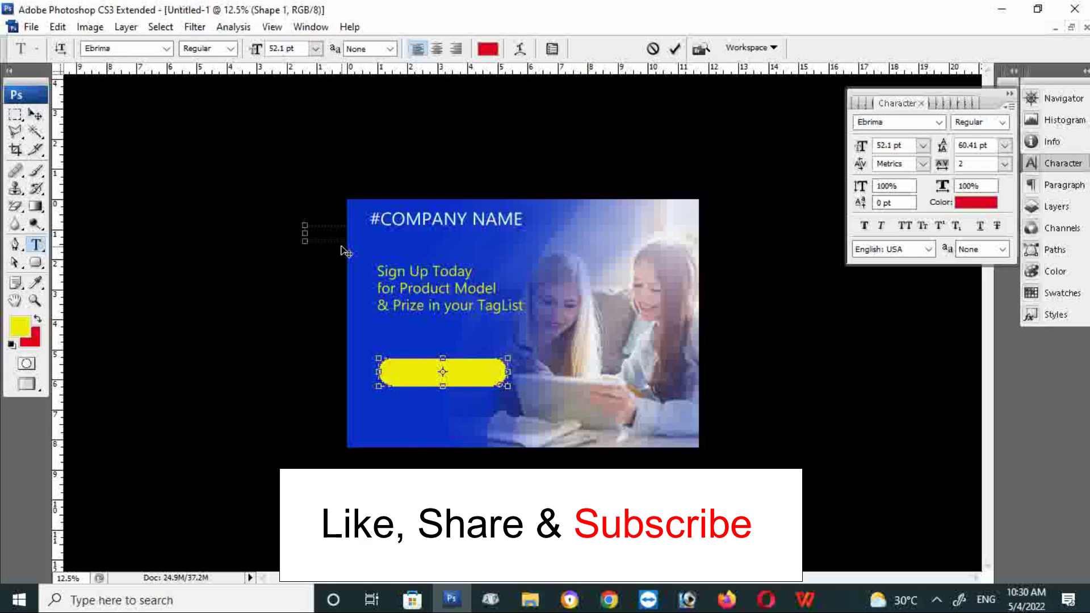
text(Sign)
text( Up)
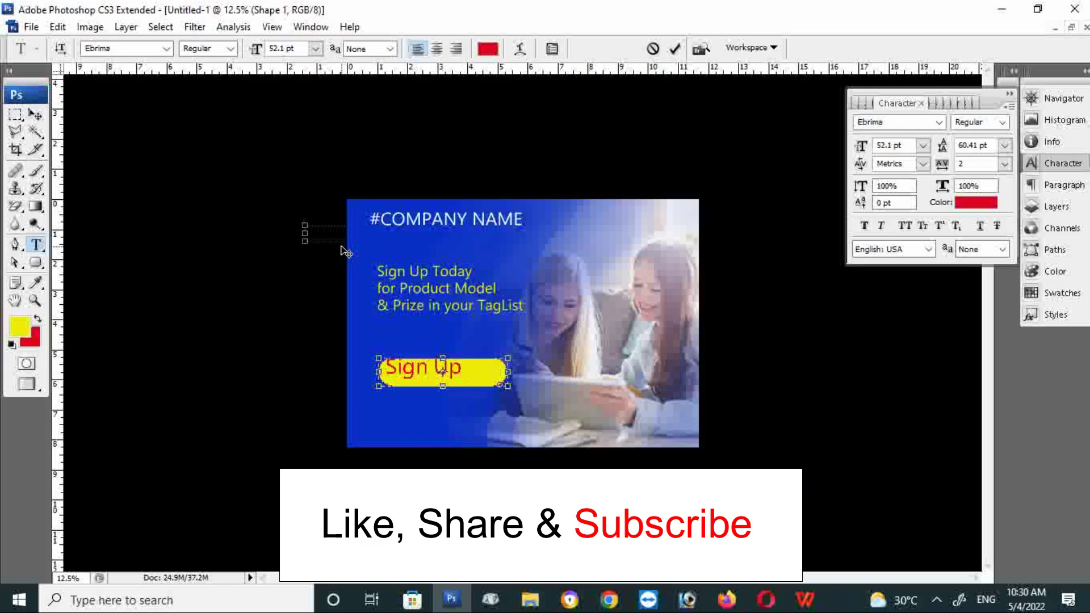
Scale the Sign Up text down to 80.3% to fit the button
click(34, 116)
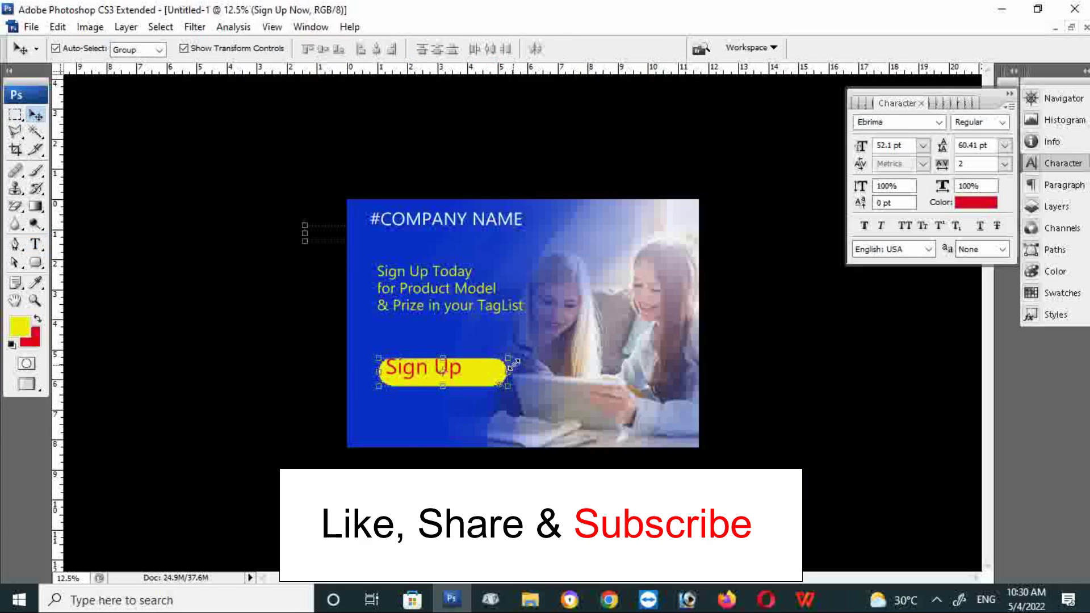
drag(514, 363, 486, 368)
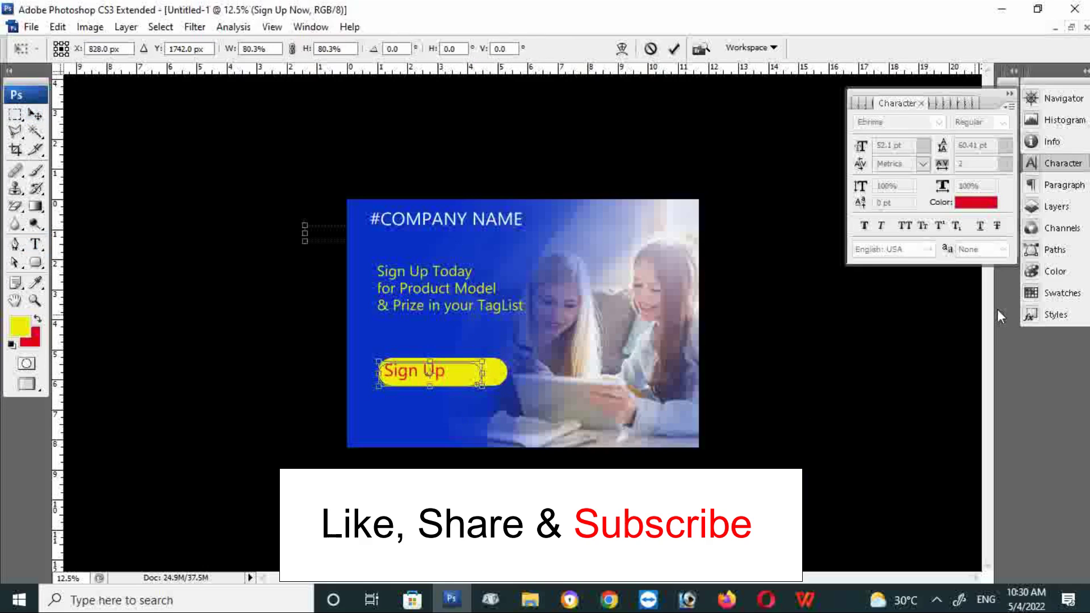
key(Return)
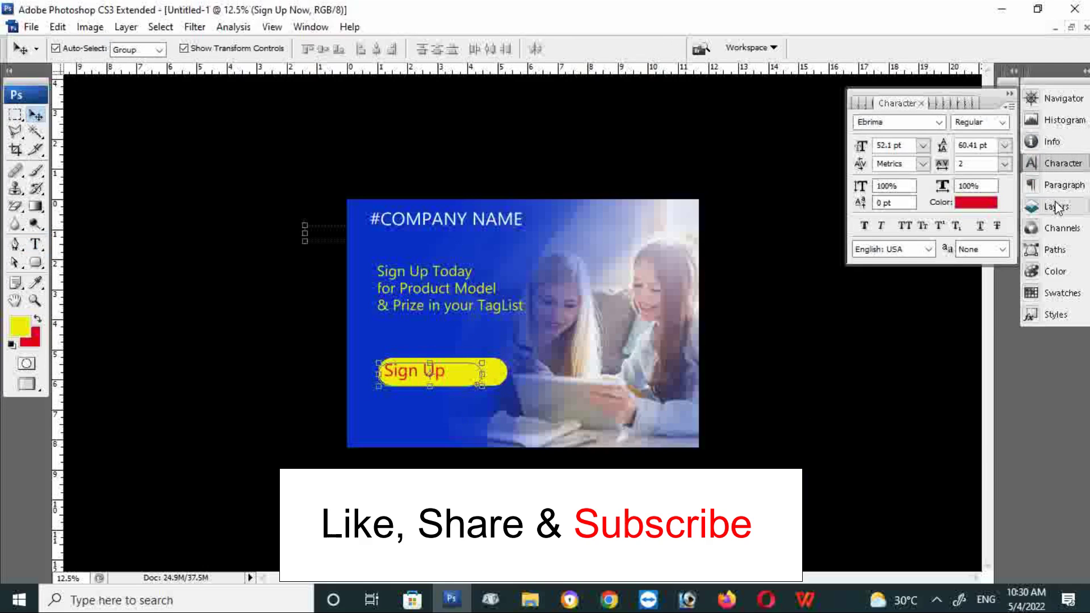
Delete the old Sign Up text layer
click(1056, 207)
right_click(925, 170)
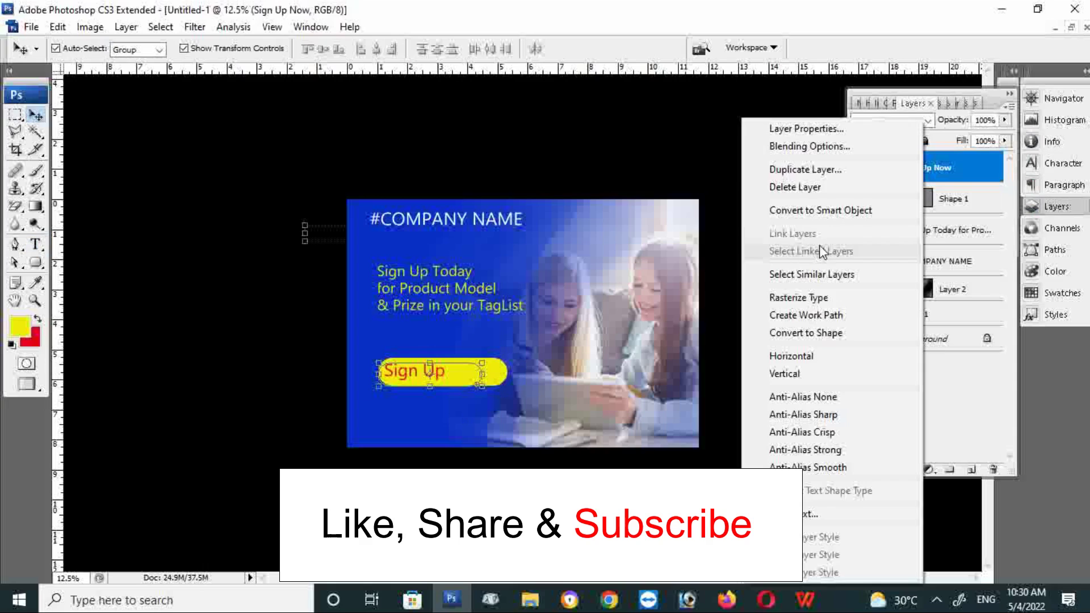
click(810, 188)
click(481, 238)
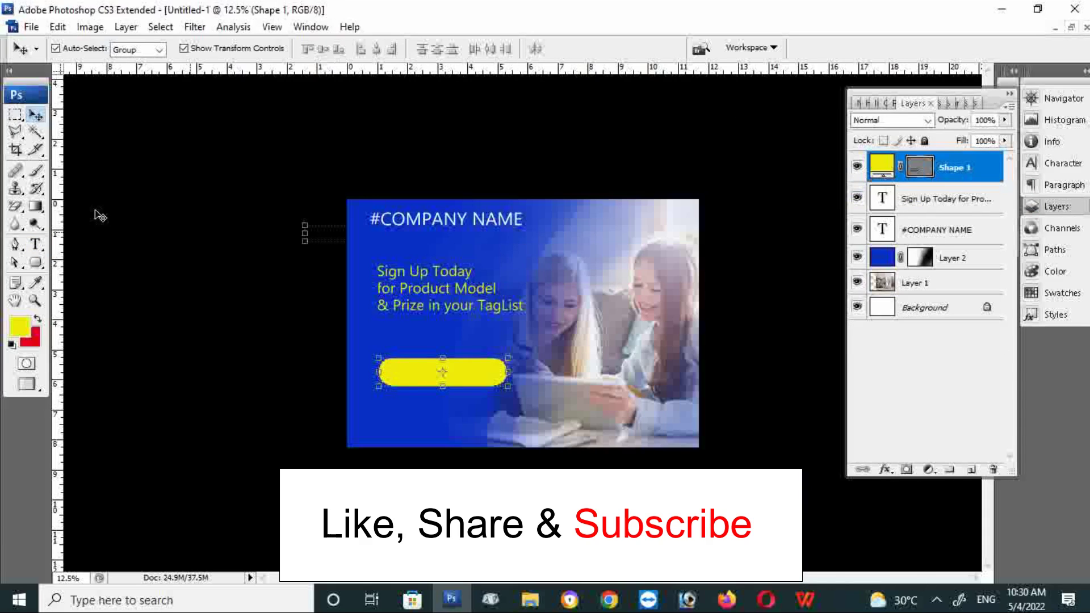
Type new red 'Sing Up Now' text below the button
click(36, 244)
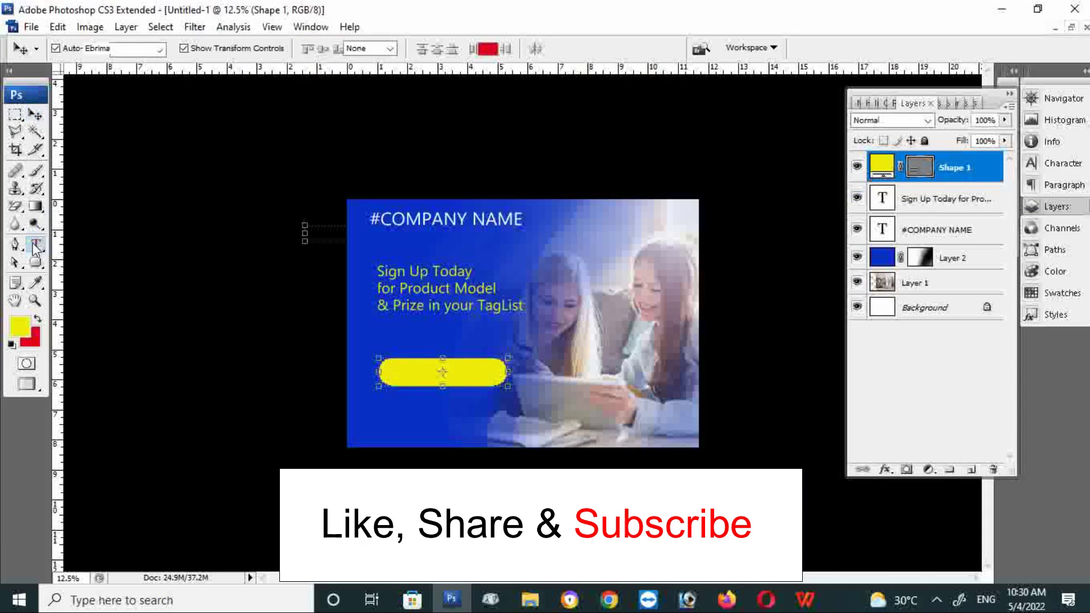
click(407, 418)
text(Sing)
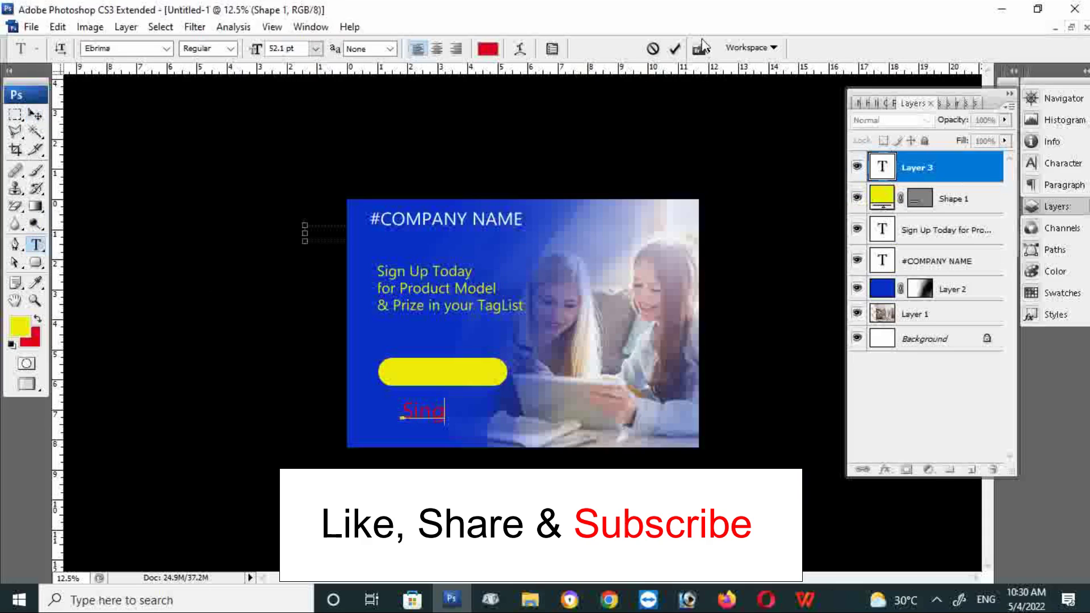
text( No)
text(w)
click(35, 116)
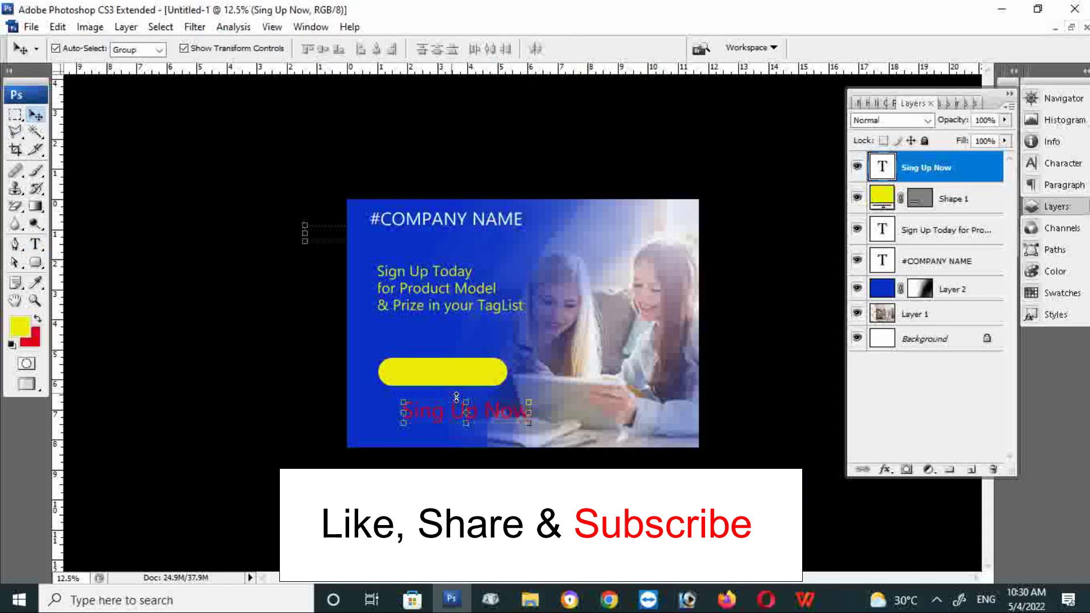
Move 'Sing Up Now' onto the yellow button, scale to 81.9%, and nudge it
drag(473, 414, 456, 377)
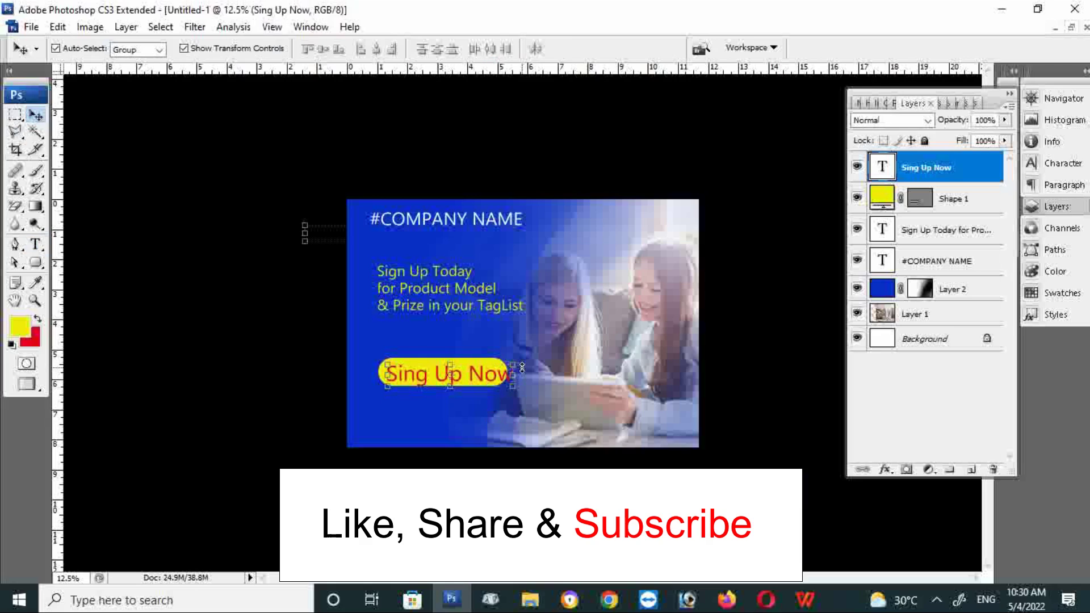
drag(518, 364, 493, 368)
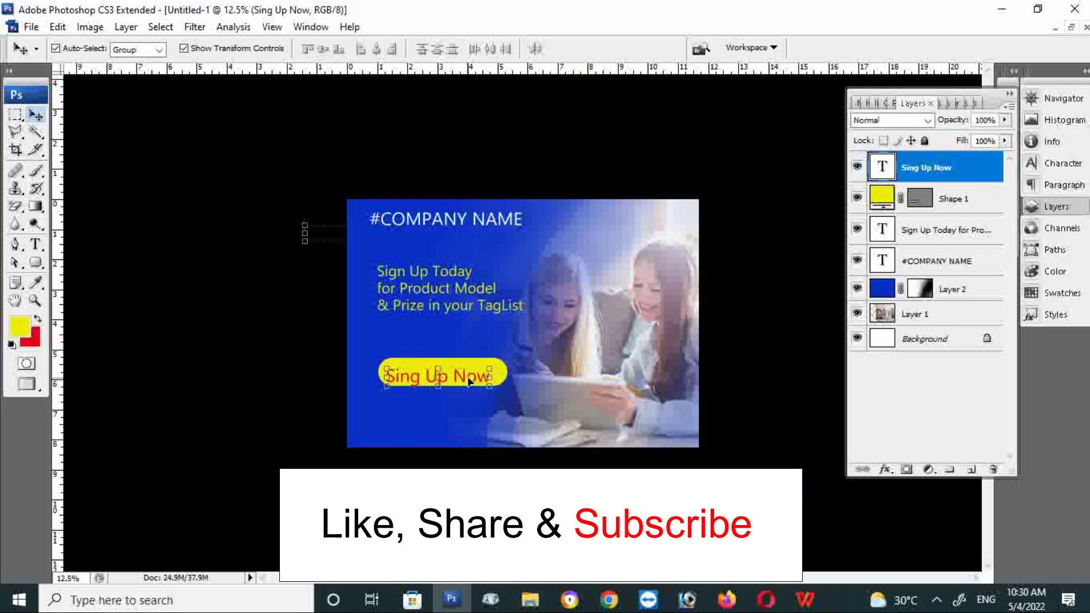
drag(464, 370, 464, 368)
key(Up)
key(Right)
key(Right)
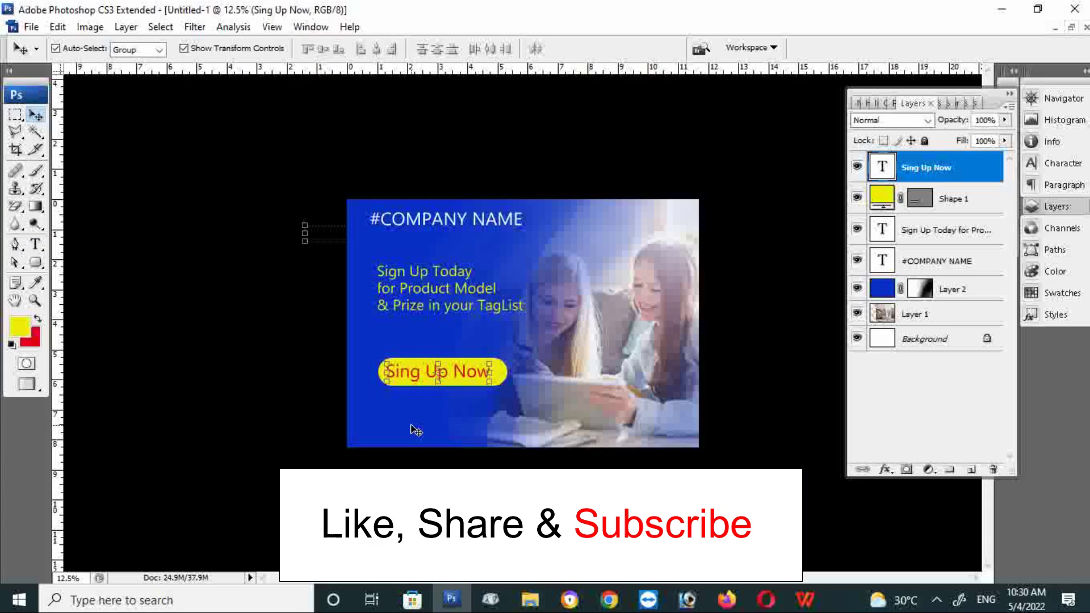
key(Up)
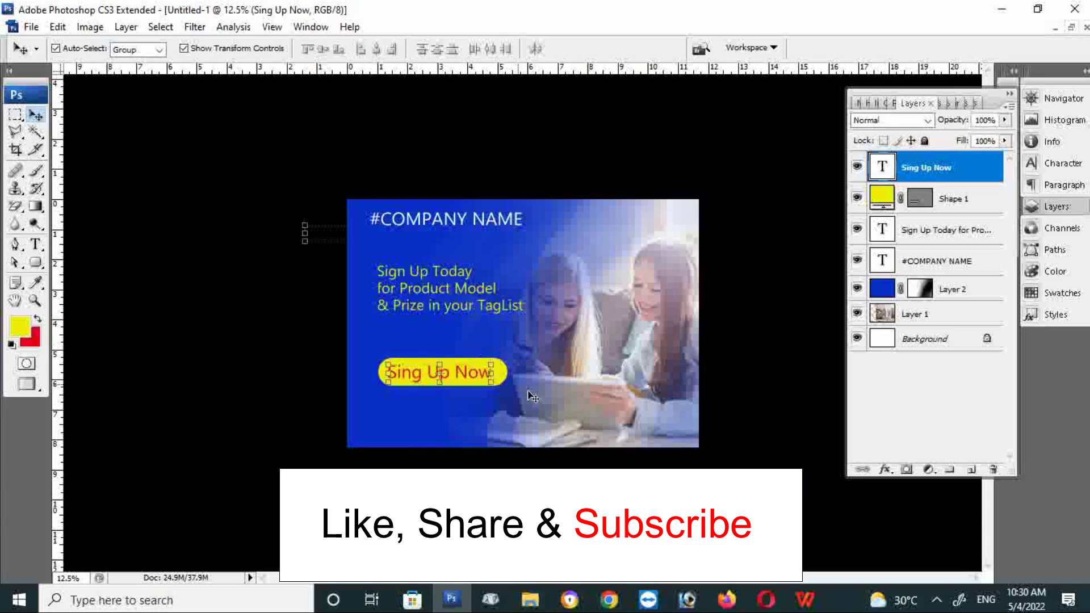
Set the rounded rectangle radius to 2 and draw a shape around the button
click(35, 263)
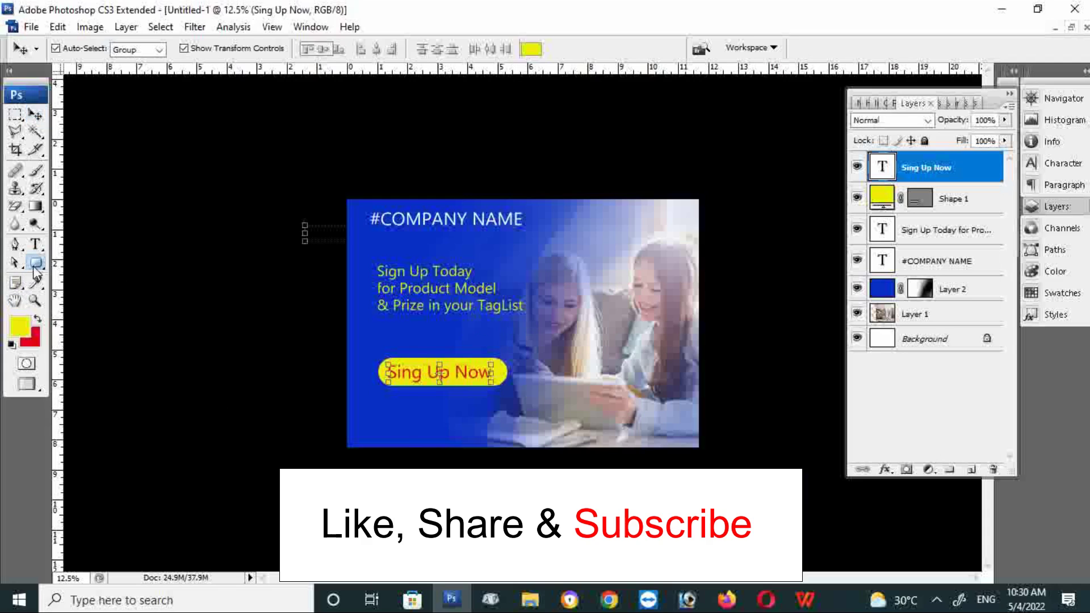
click(91, 277)
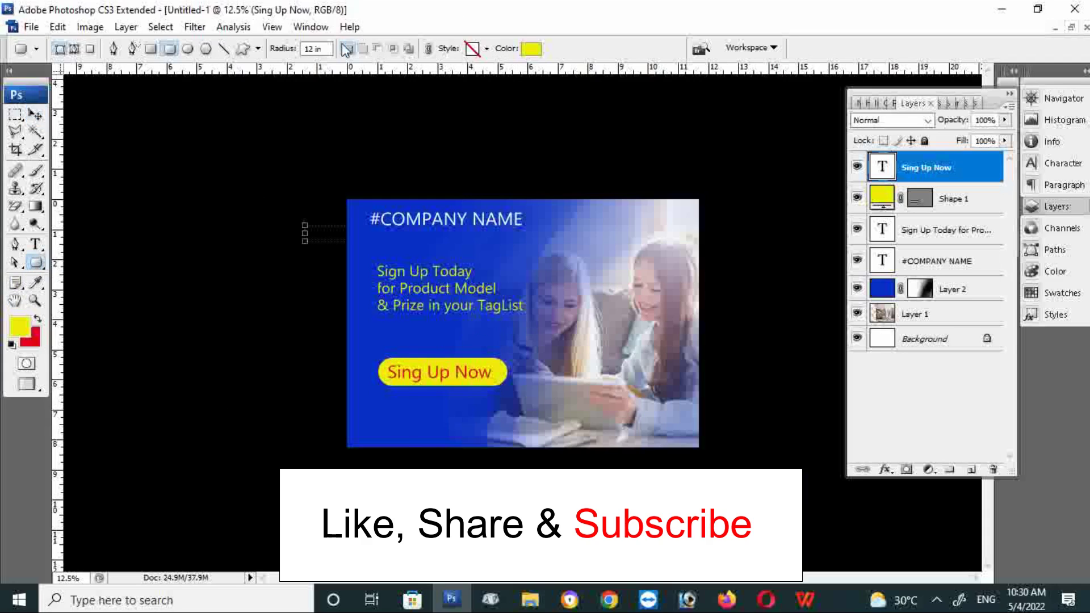
drag(318, 50, 286, 47)
text(2n)
key(Return)
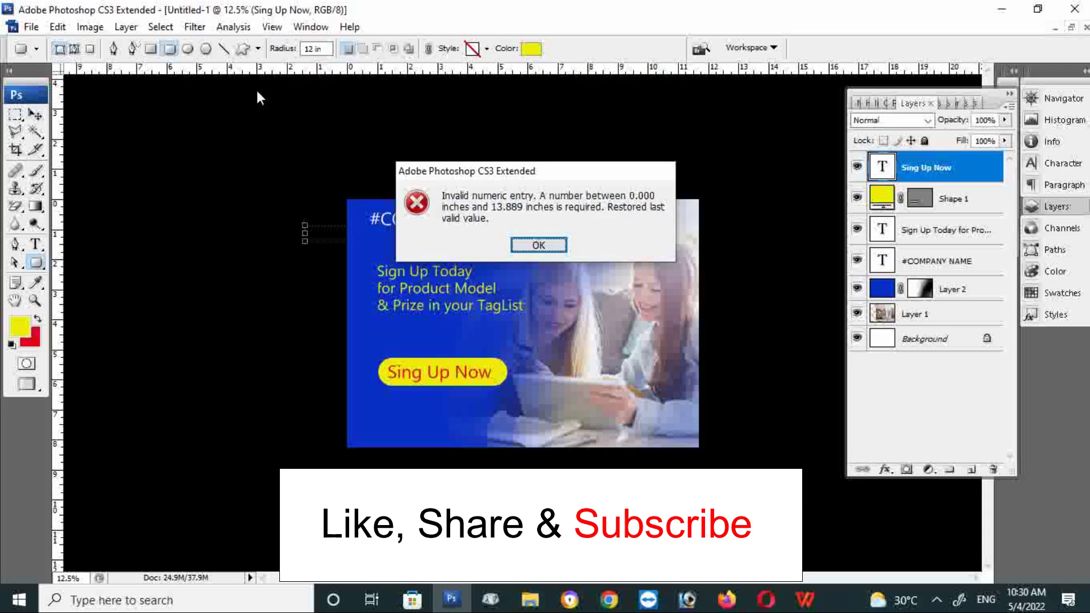
click(546, 251)
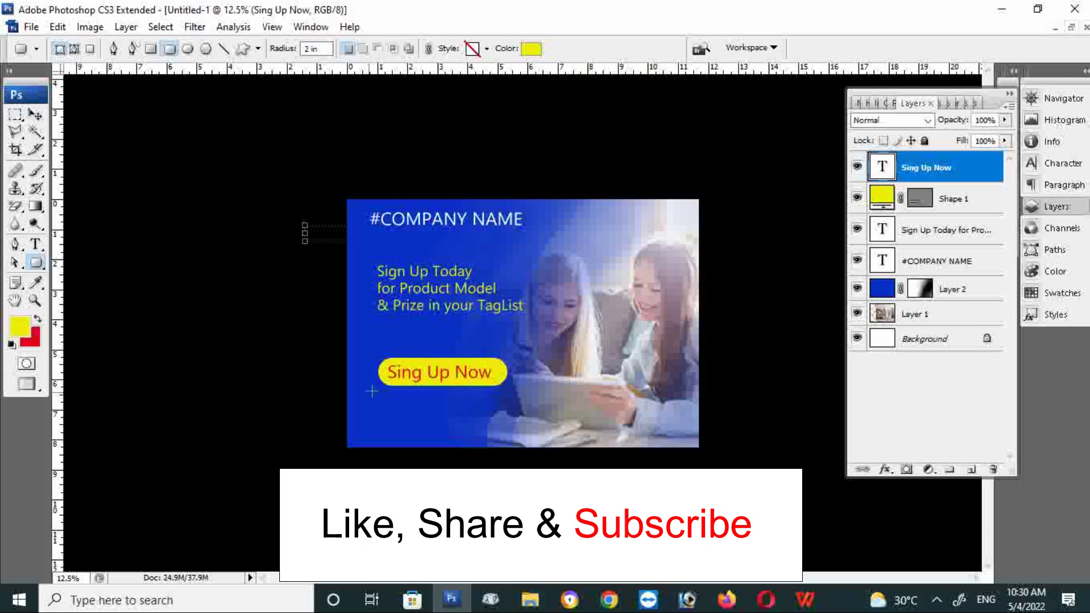
drag(374, 365, 513, 419)
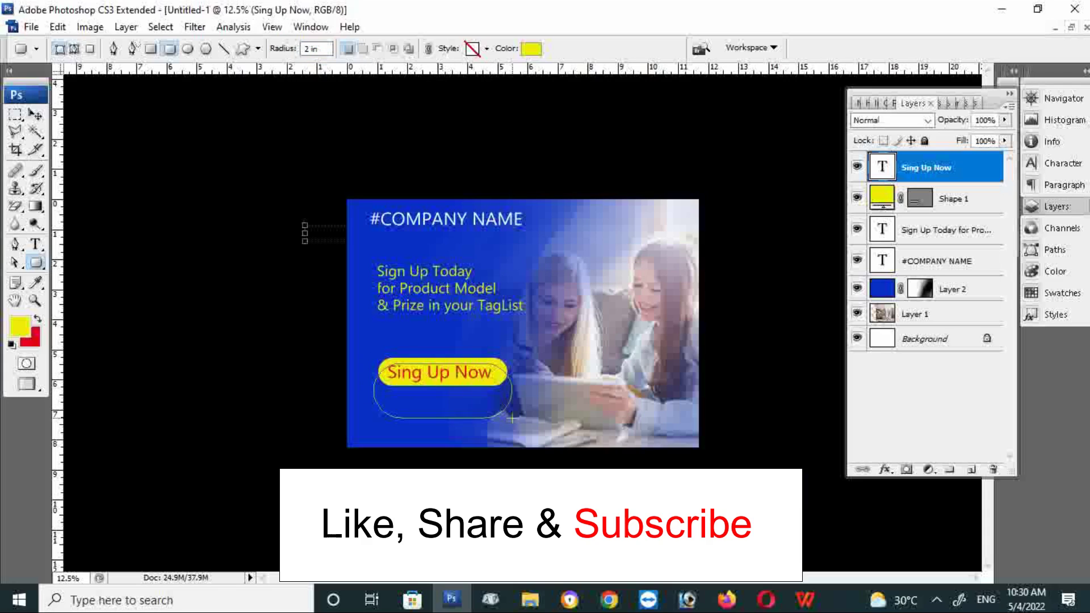
Undo the extra shape and draw a plain rectangle across the Sing Up Now button
key(ctrl+z)
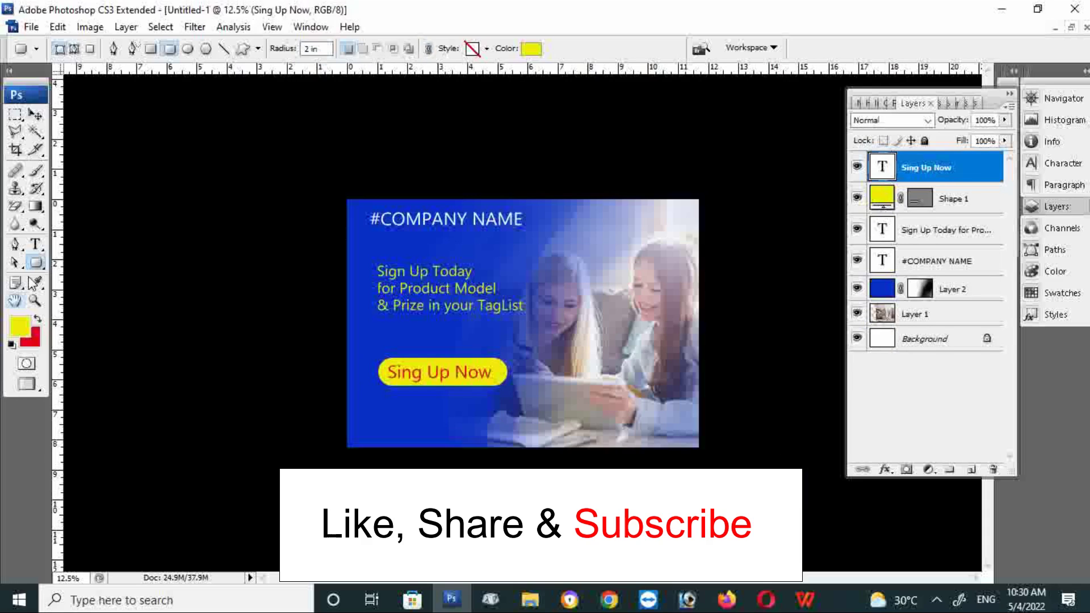
drag(36, 263, 80, 266)
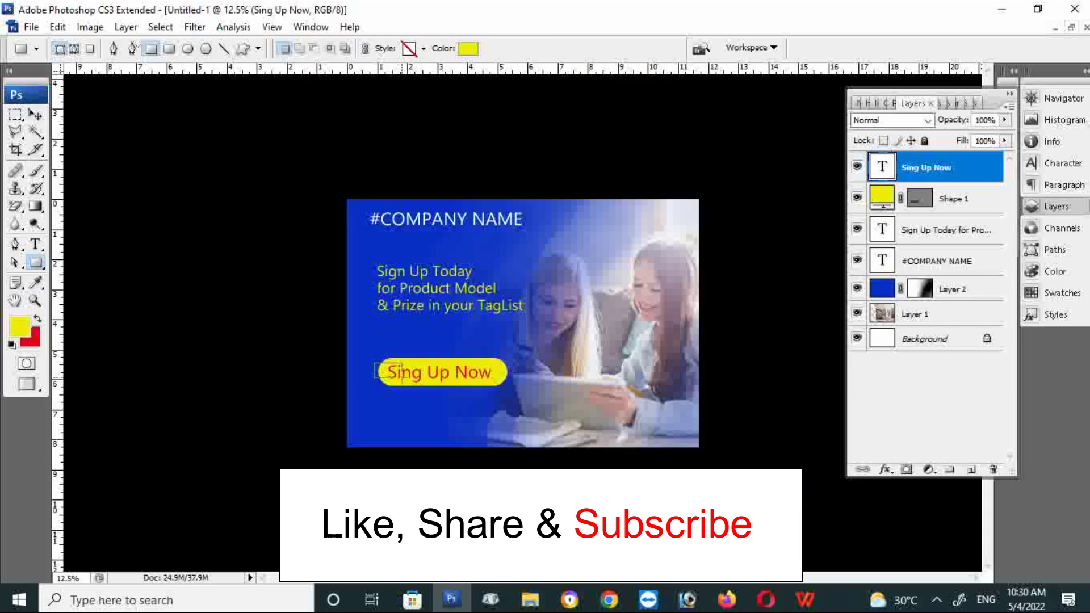
drag(374, 363, 503, 391)
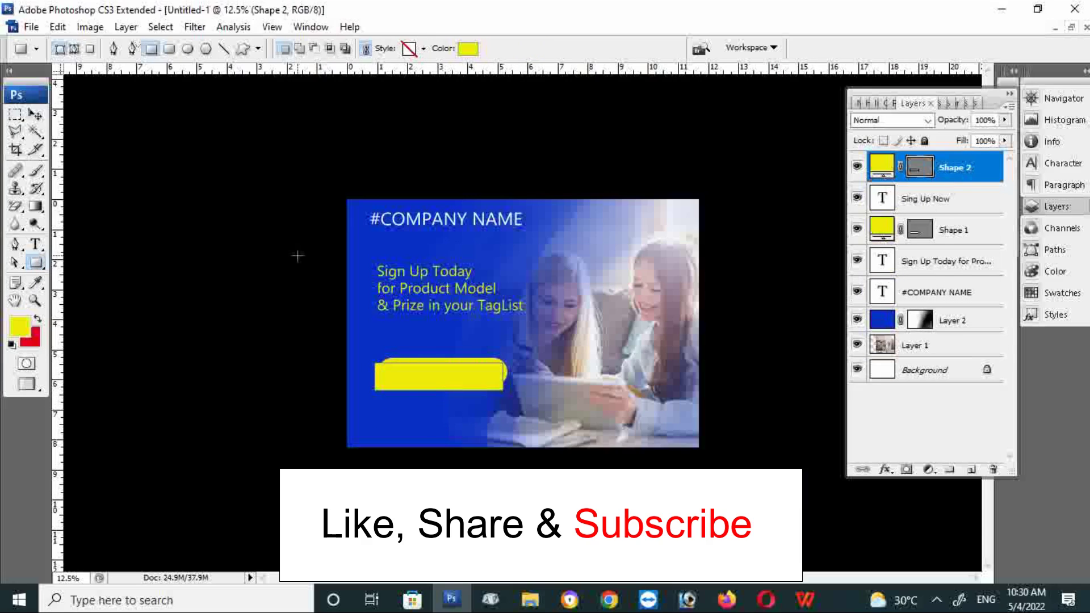
Fill Shape 2 dark navy and move it beneath the yellow button layer
click(35, 114)
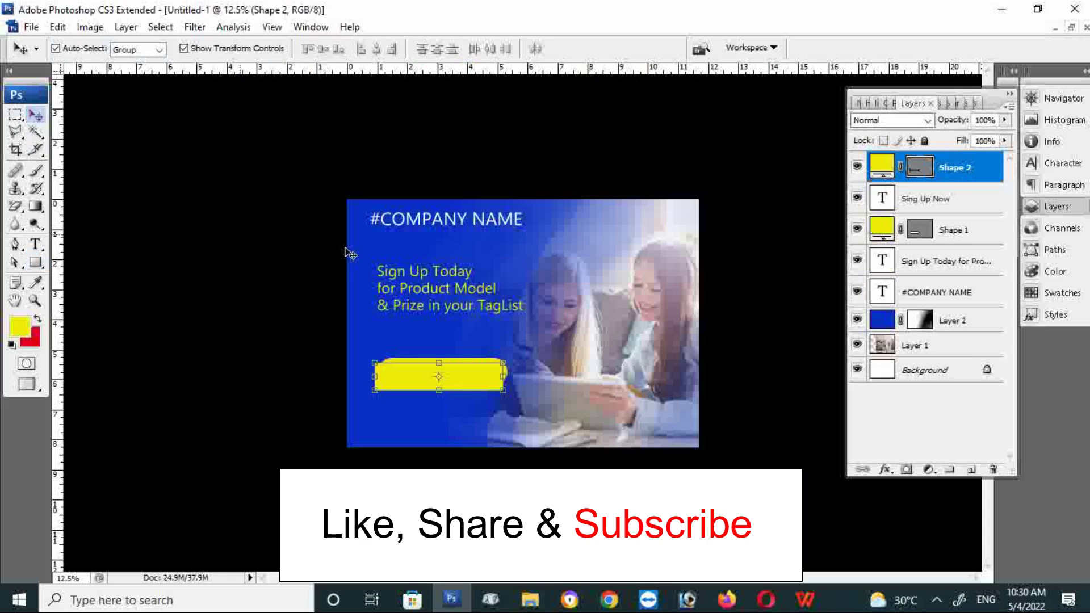
double_click(883, 170)
click(552, 226)
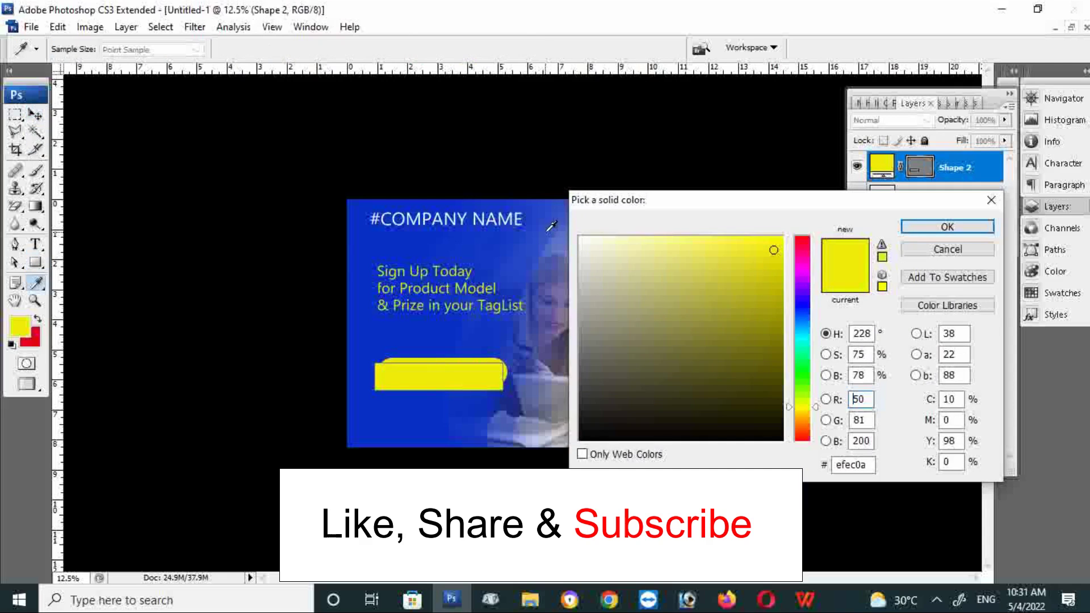
click(766, 335)
click(947, 226)
click(38, 115)
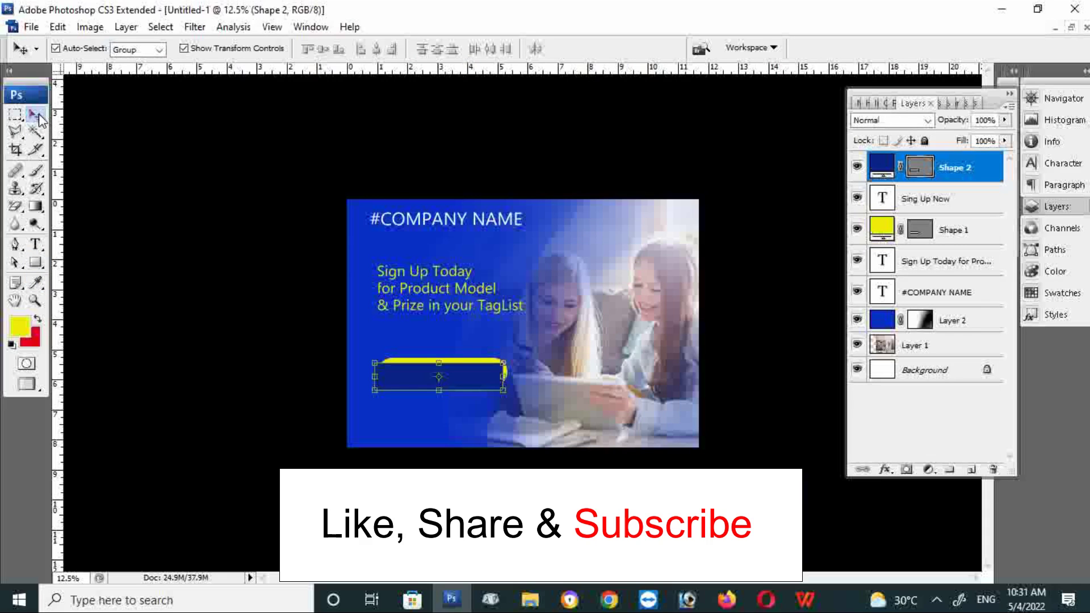
drag(946, 168, 946, 241)
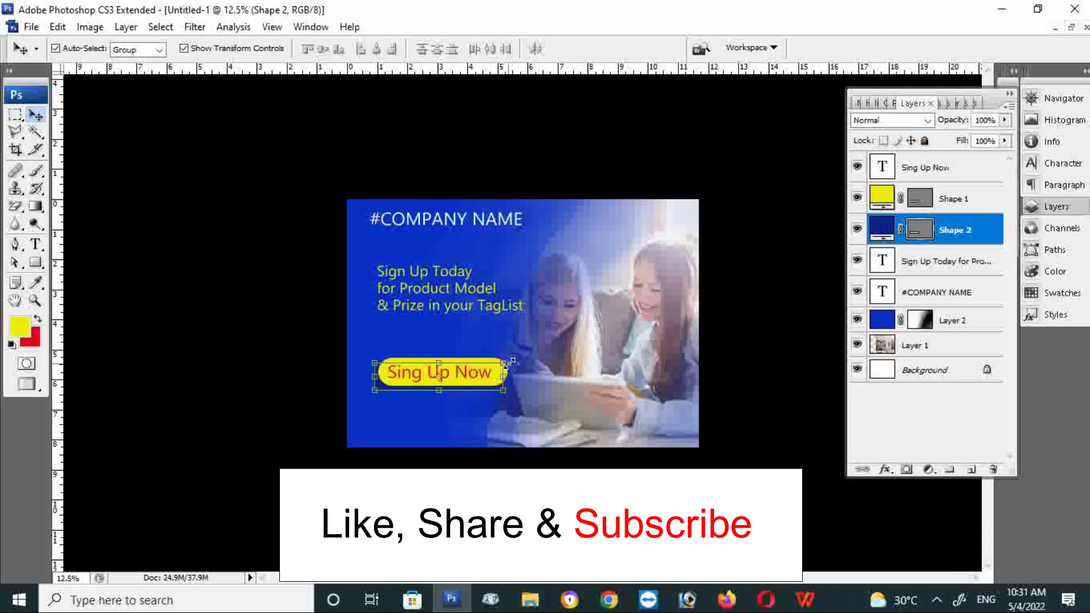
Enlarge the navy rectangle slightly and nudge it into position behind the button
drag(505, 361, 517, 364)
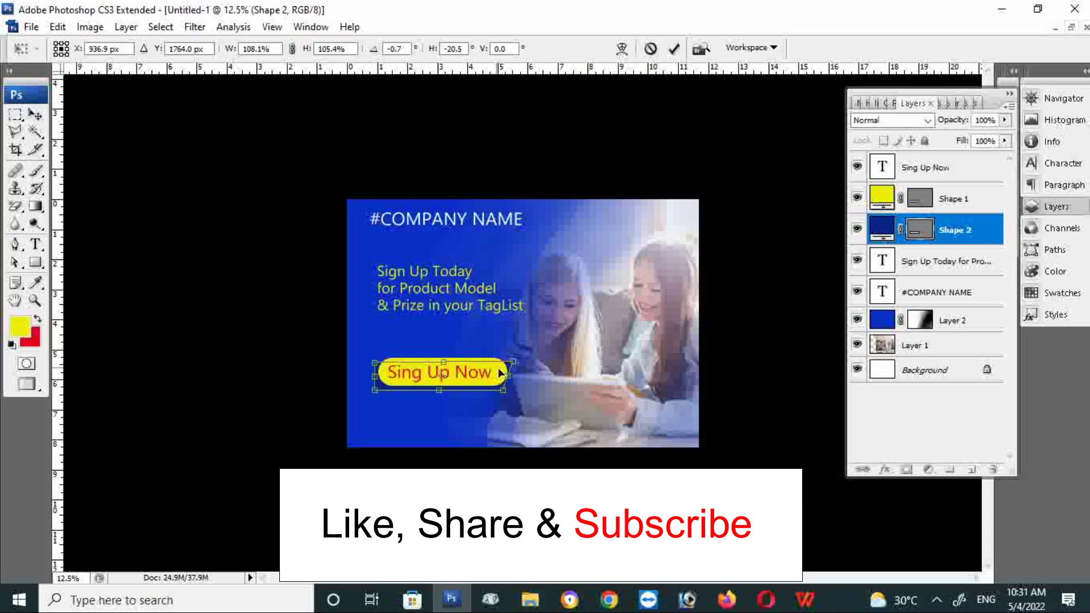
key(Return)
key(shift+Right)
key(shift+Right)
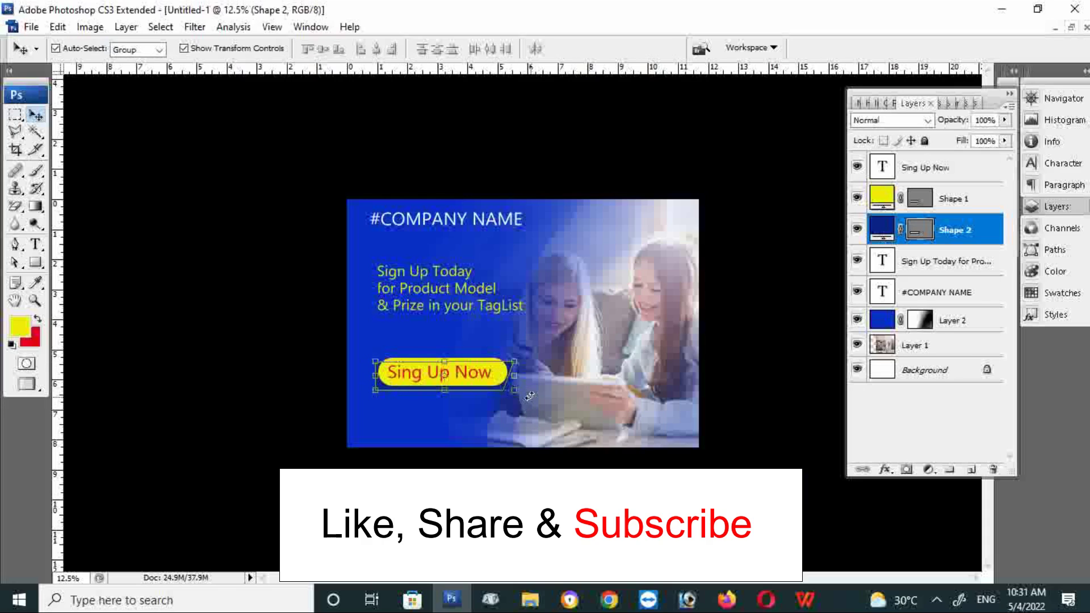
key(shift+Right)
key(shift+Right)
key(shift+Up)
key(shift+Up)
key(shift+Up)
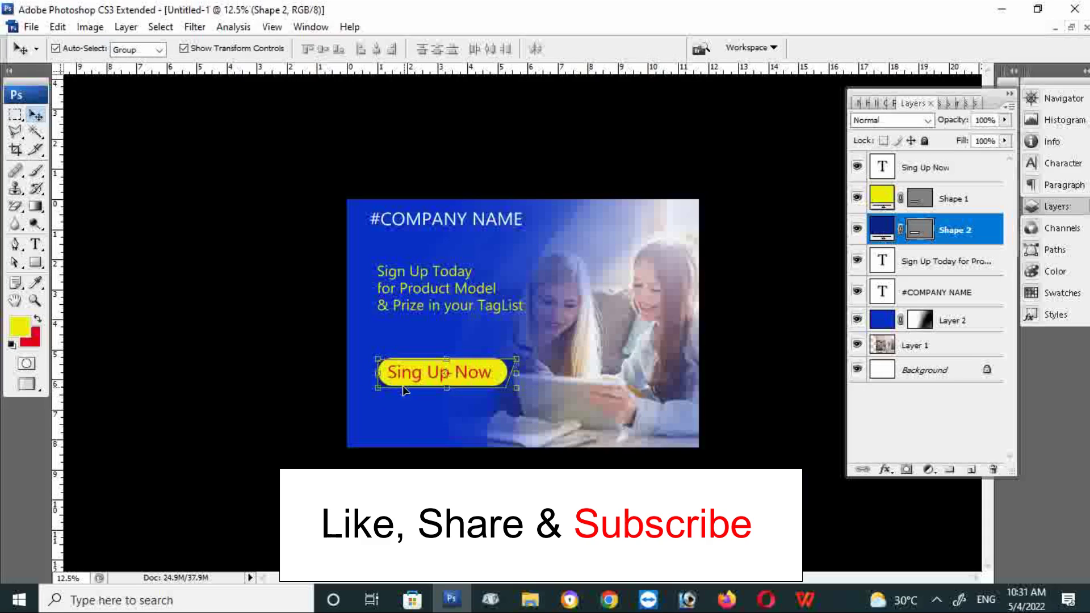
key(ctrl+t)
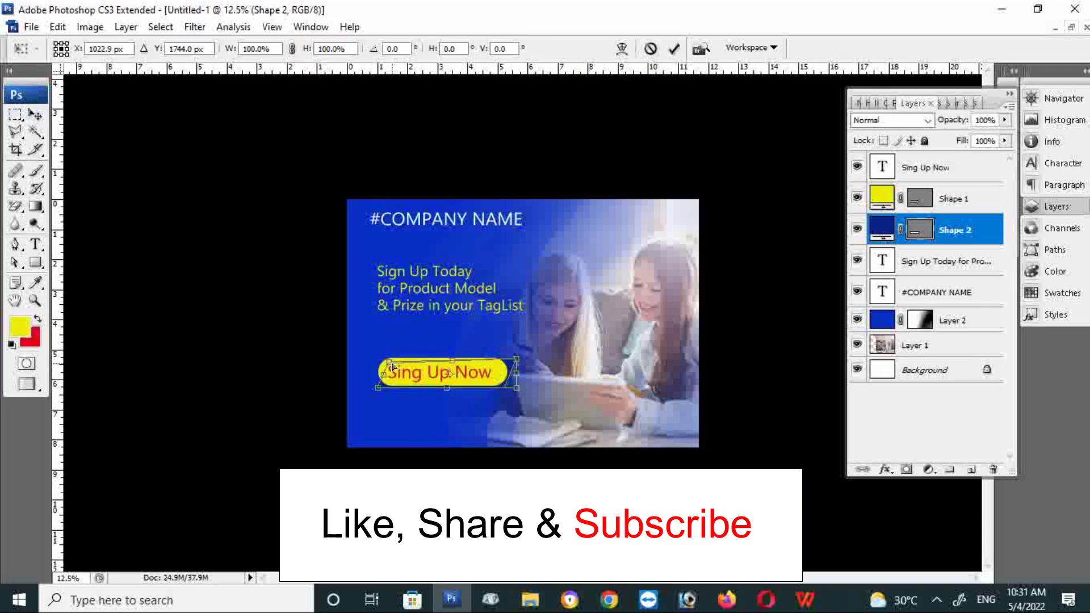
key(Return)
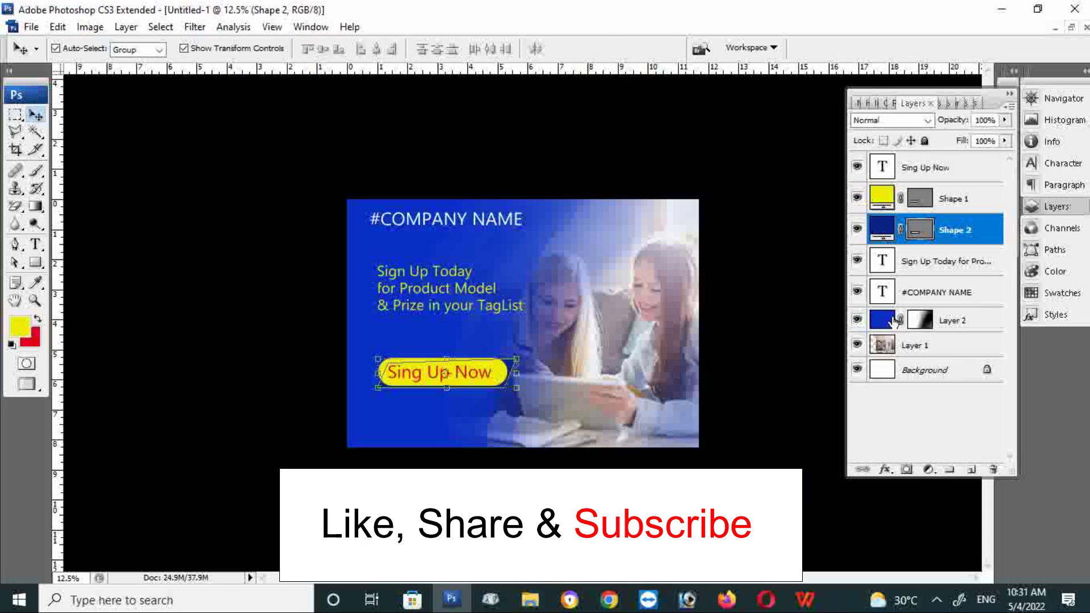
key(shift+Down)
key(shift+Down)
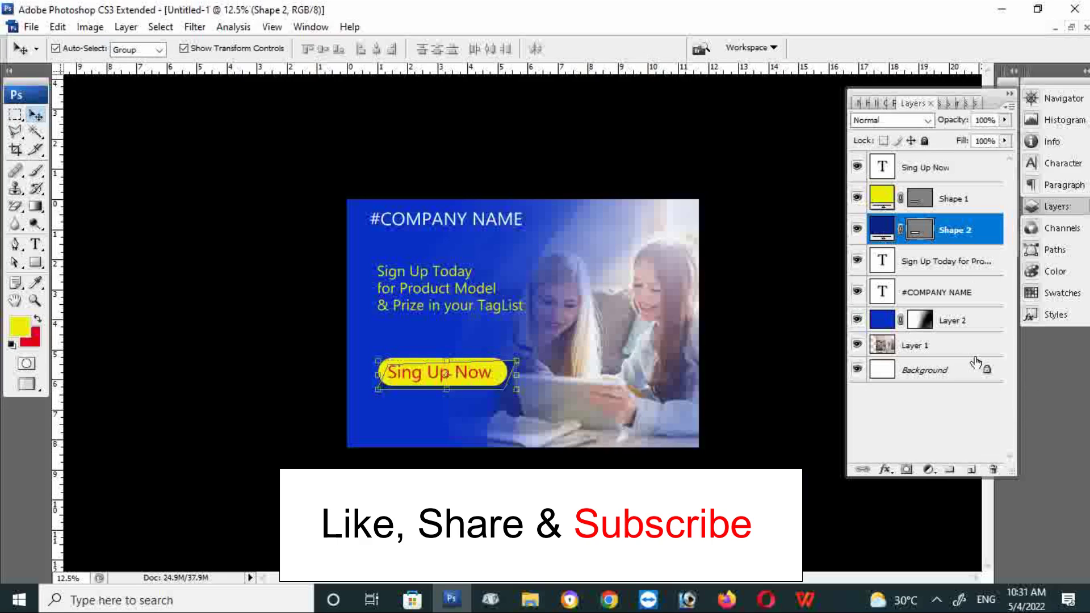
Change Shape 2's fill from navy to the red swatch colour
double_click(882, 233)
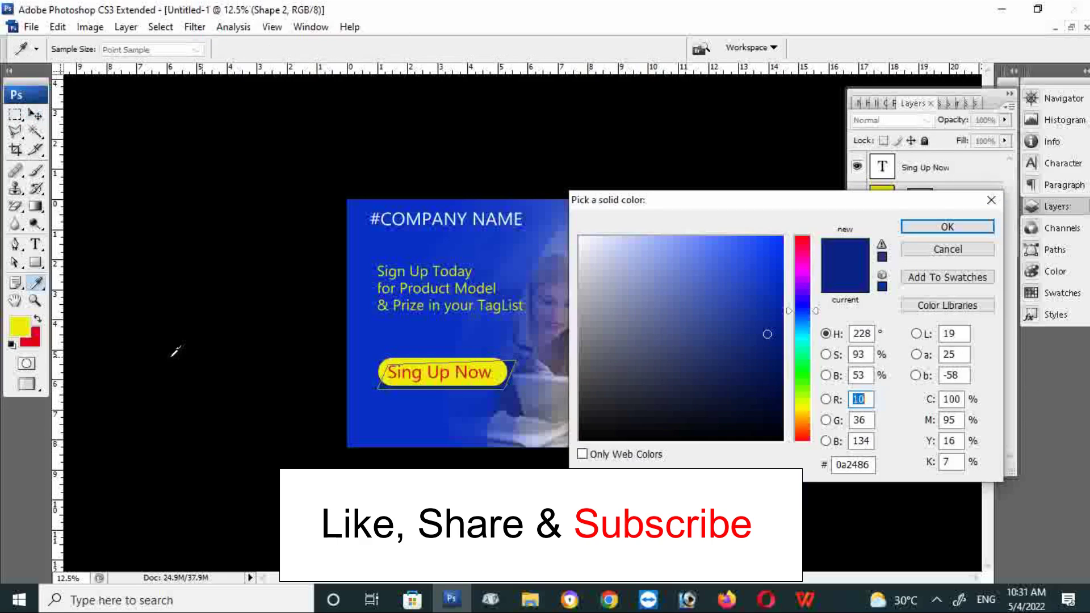
click(34, 338)
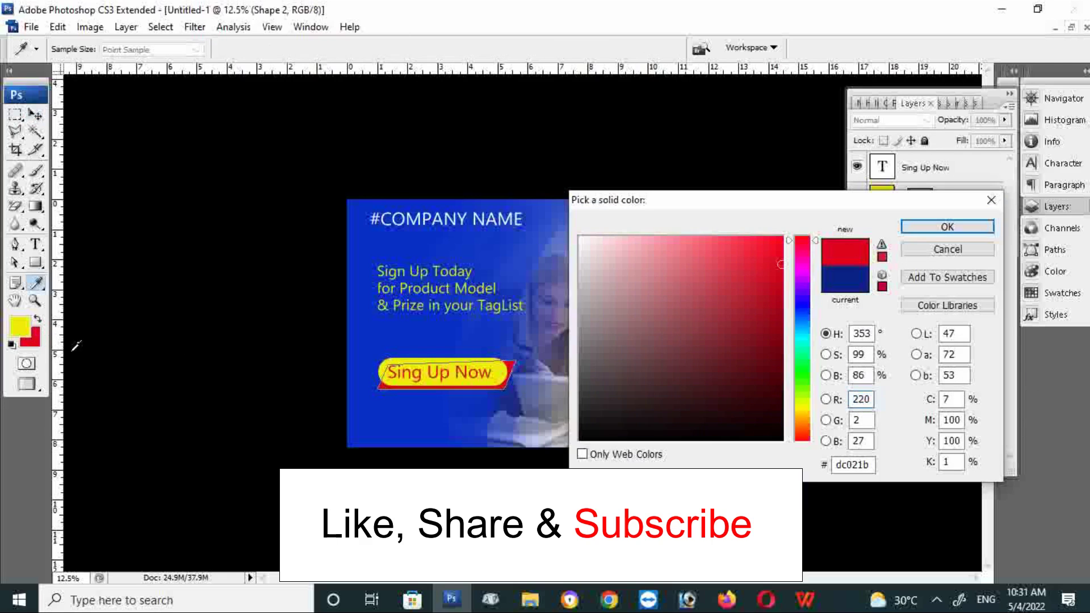
click(947, 227)
click(921, 372)
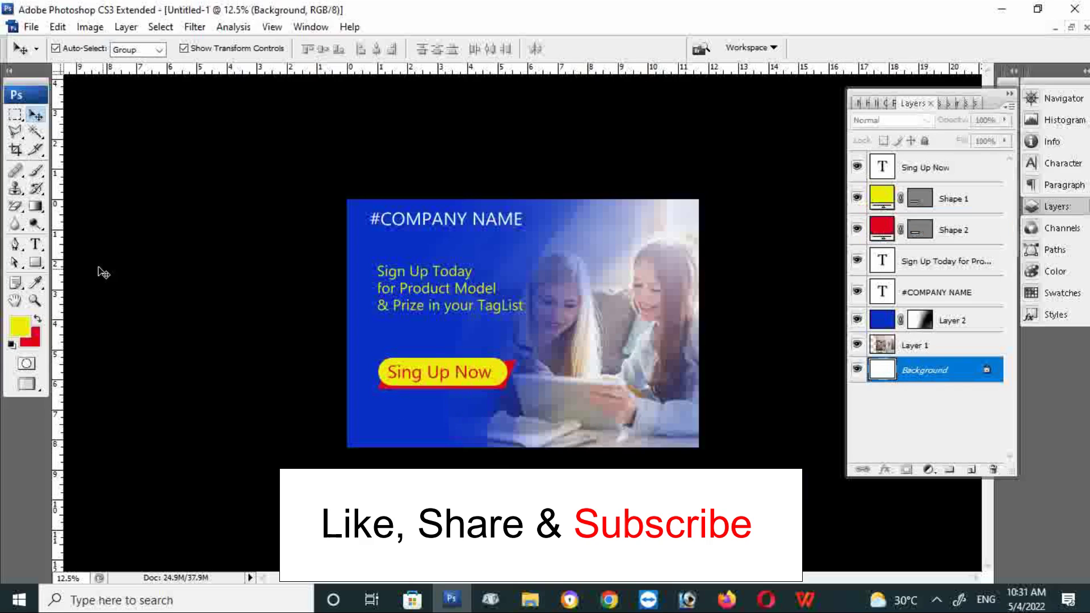
click(35, 245)
click(417, 272)
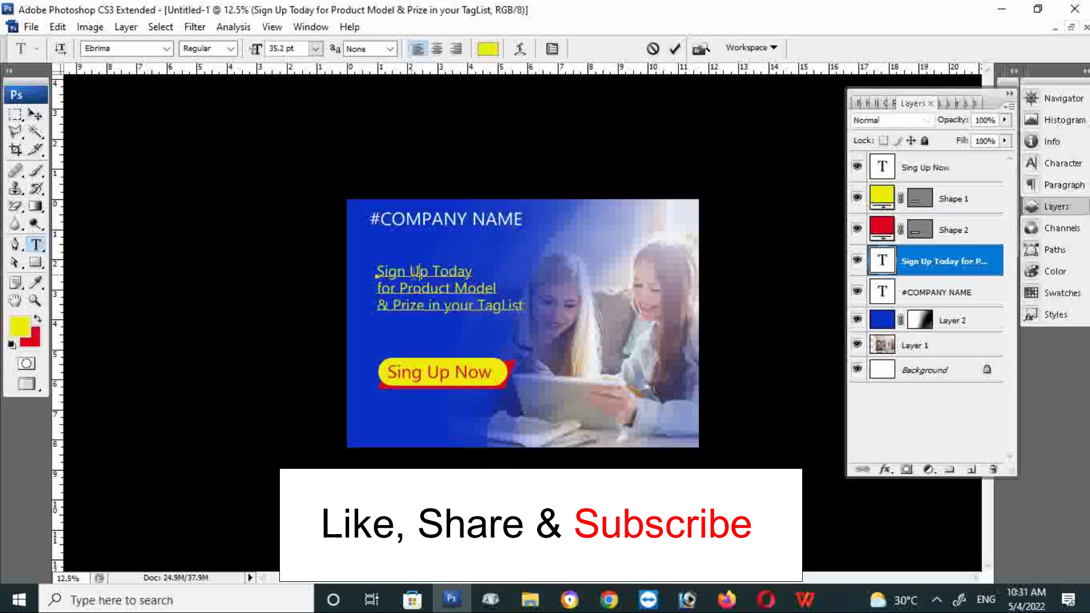
click(35, 114)
click(35, 246)
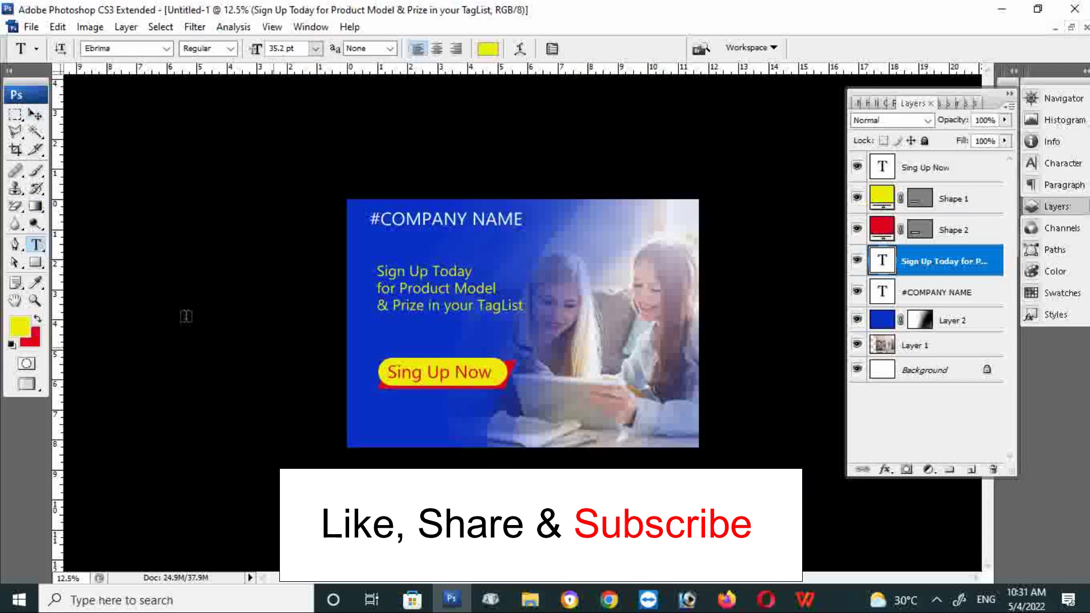
click(378, 422)
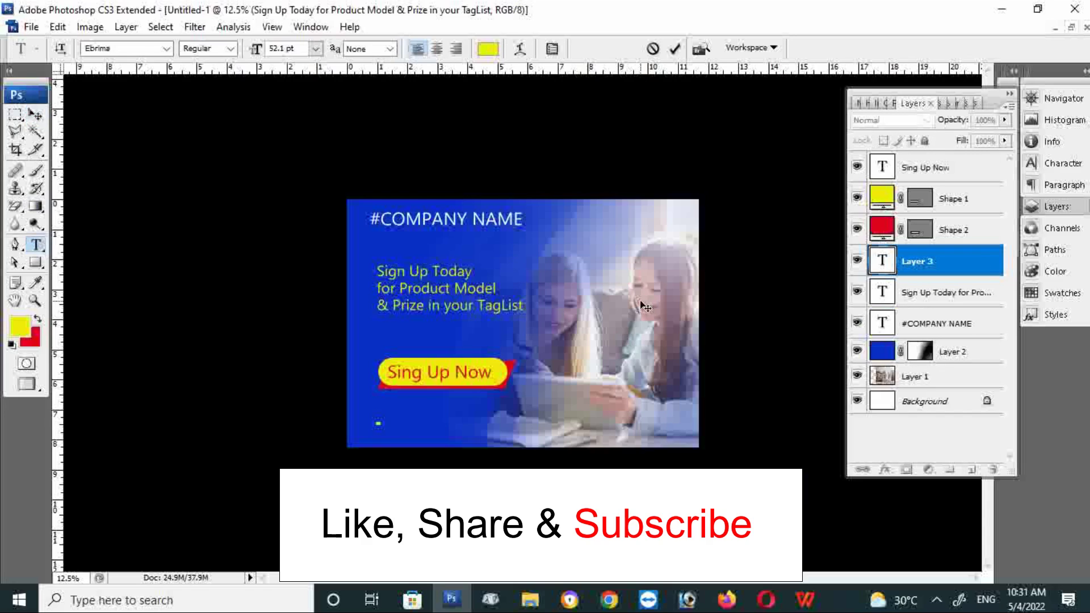
text(Websi)
text(te)
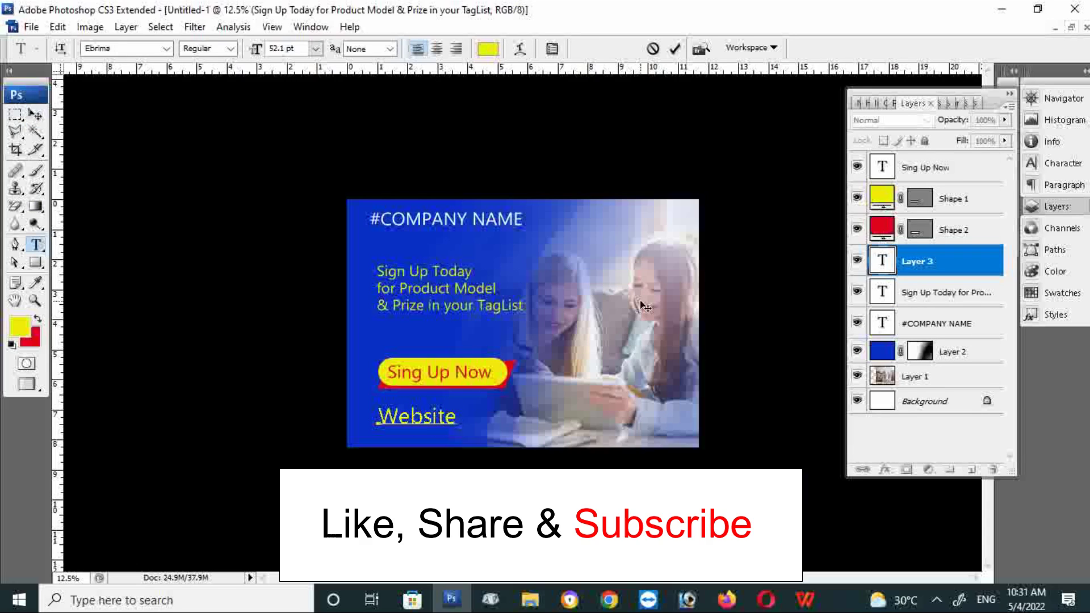
Set the website text to 26.1 pt and move it down to the bottom edge
key(ctrl+a)
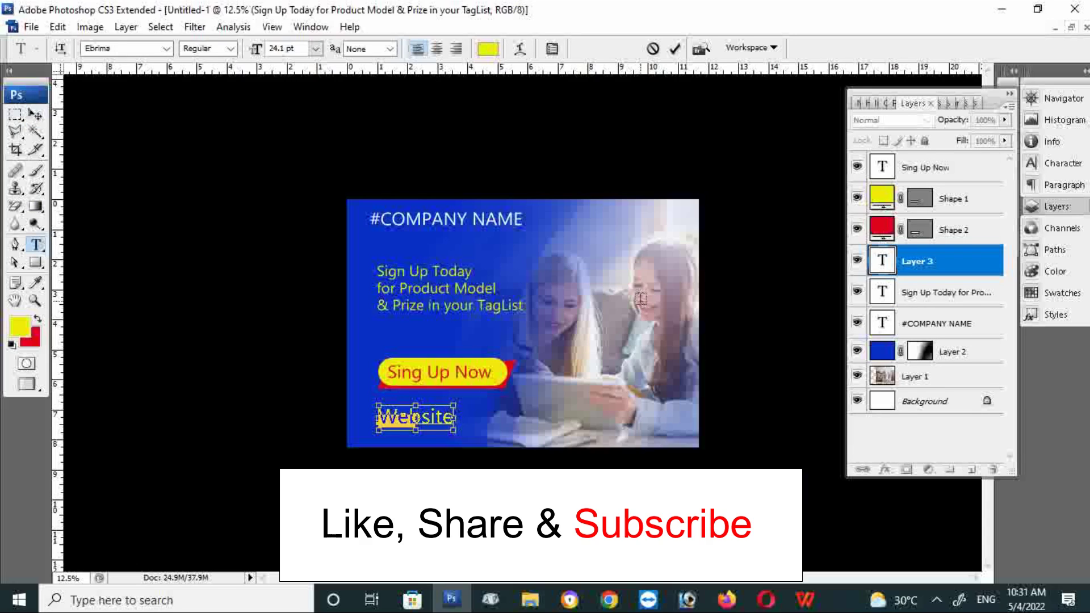
key(ctrl+shift+comma)
key(ctrl+shift+period)
key(ctrl+shift+period)
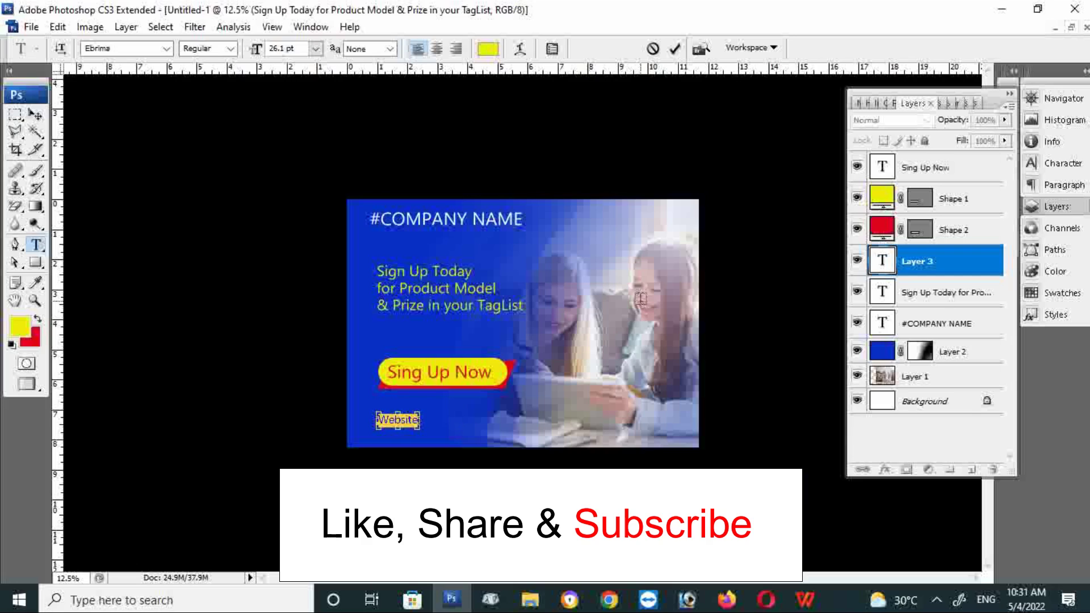
key(Right)
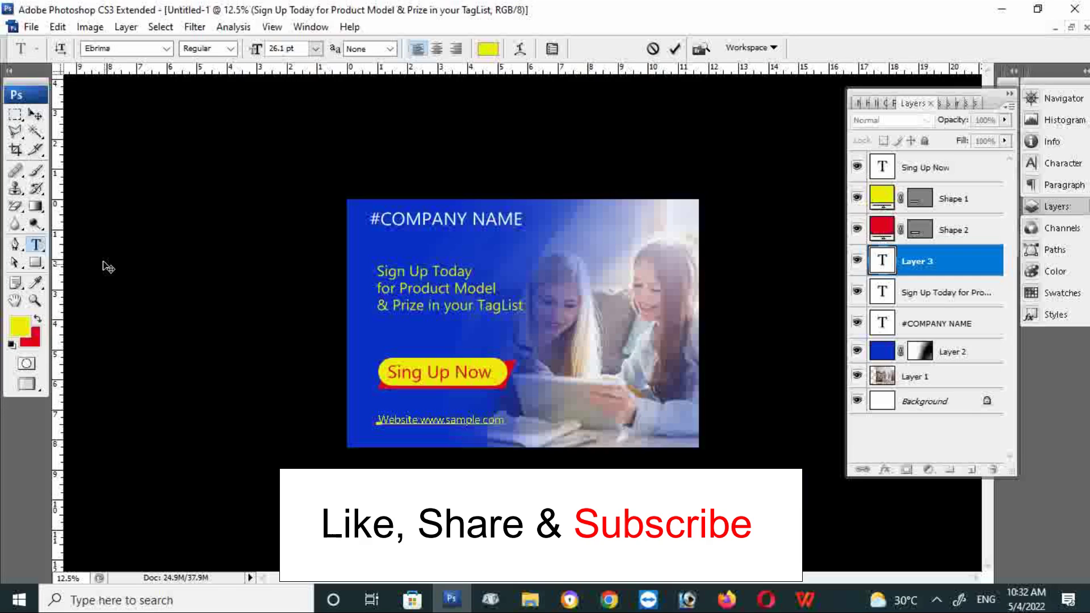
click(35, 114)
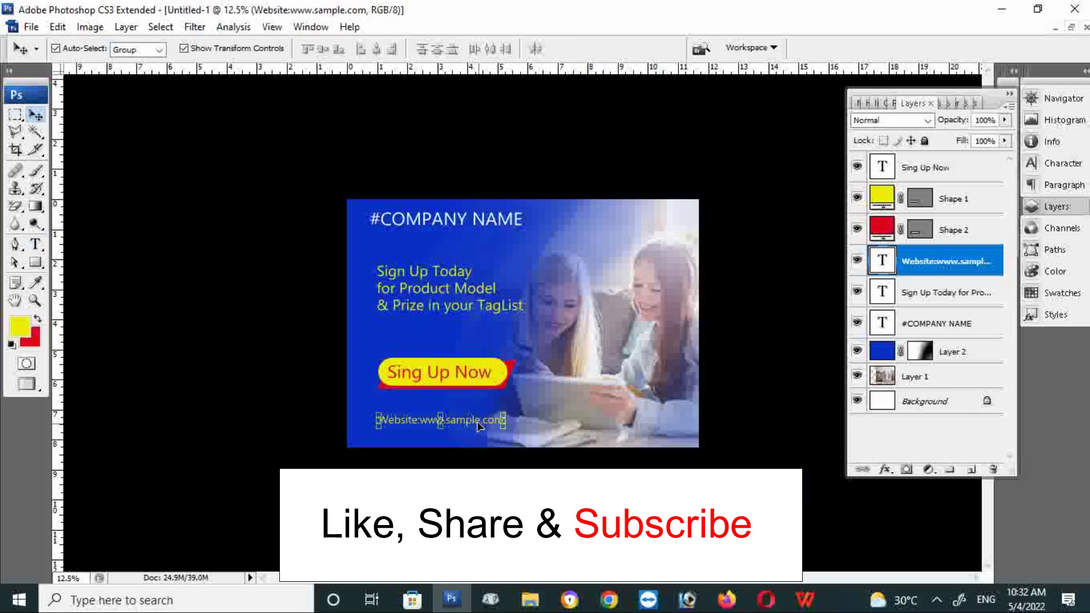
drag(479, 426, 478, 439)
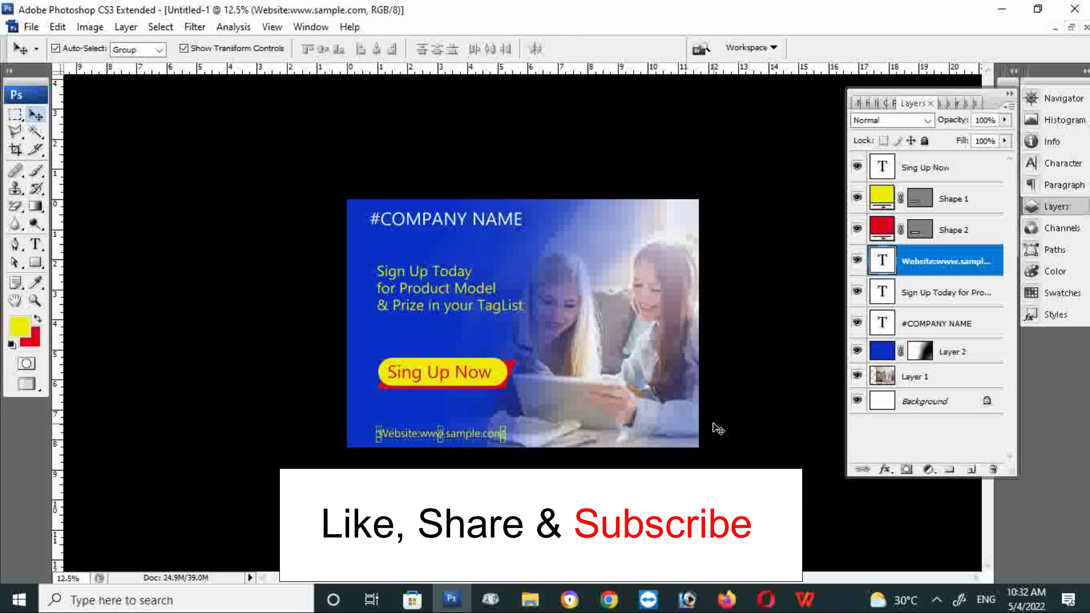
key(ctrl+plus)
key(ctrl+plus)
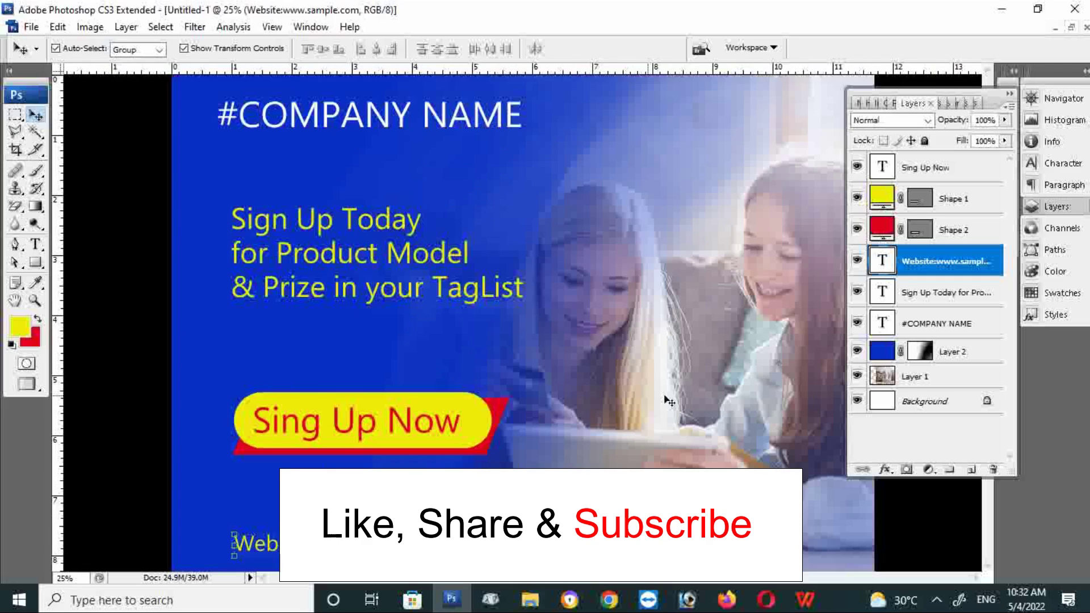
key(ctrl+minus)
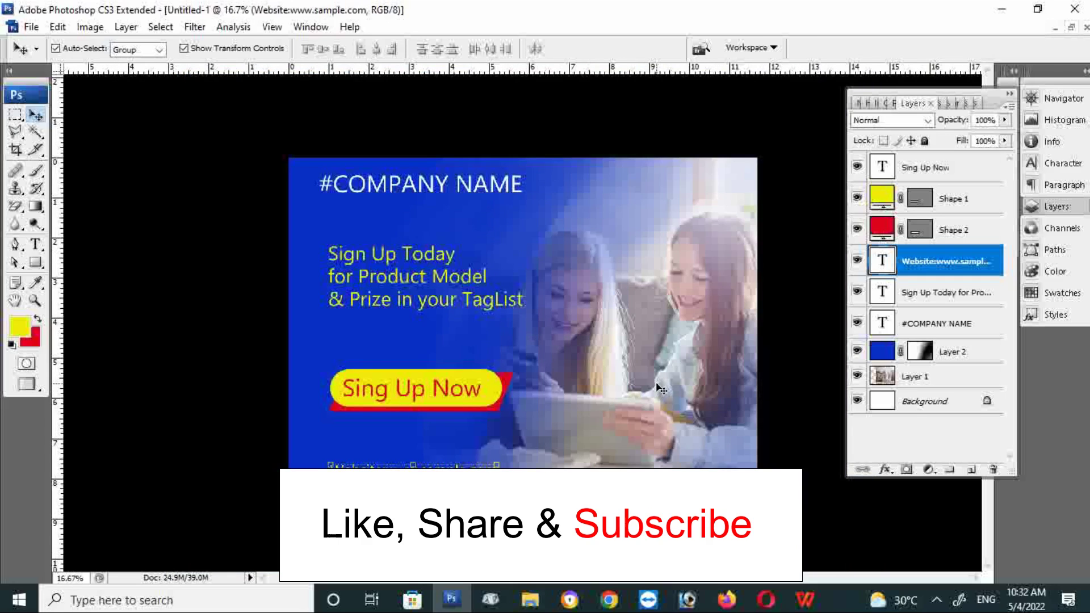
key(ctrl+plus)
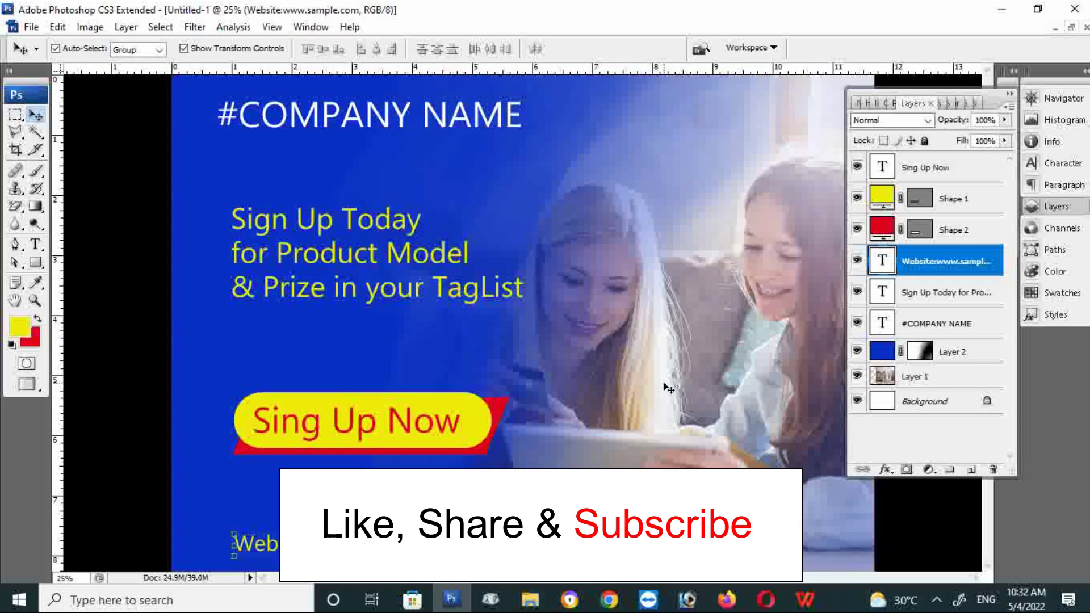
key(ctrl+minus)
key(ctrl+minus)
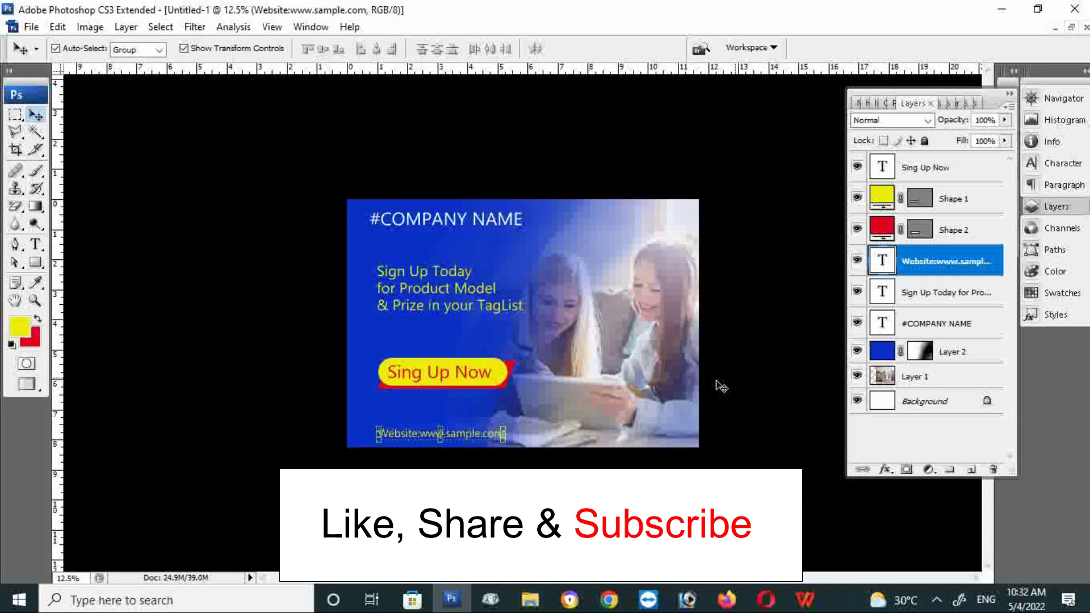